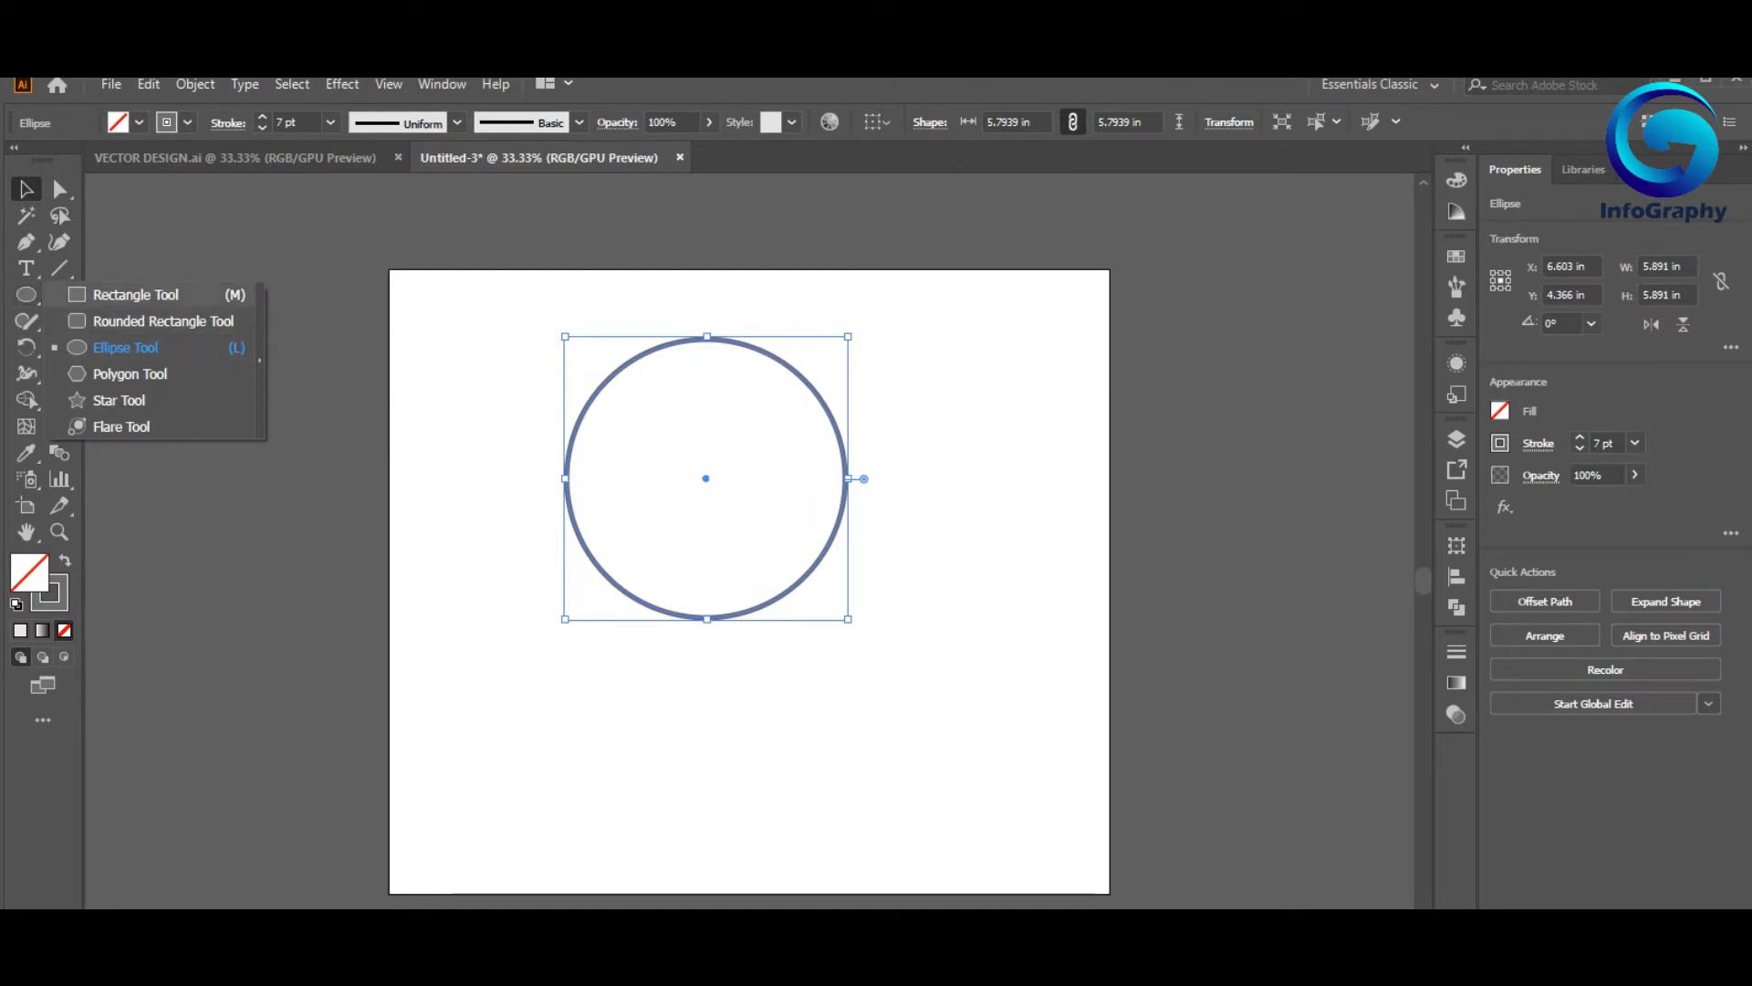
- Draw a square about 3.5 in wide and move it to overlap the lower part of the circle
{"action": "left_click", "coordinate": [136, 295]}
{"action": "left_click_drag", "start_coordinate": [600, 681], "coordinate": [772, 854]}
{"action": "key", "text": "v"}
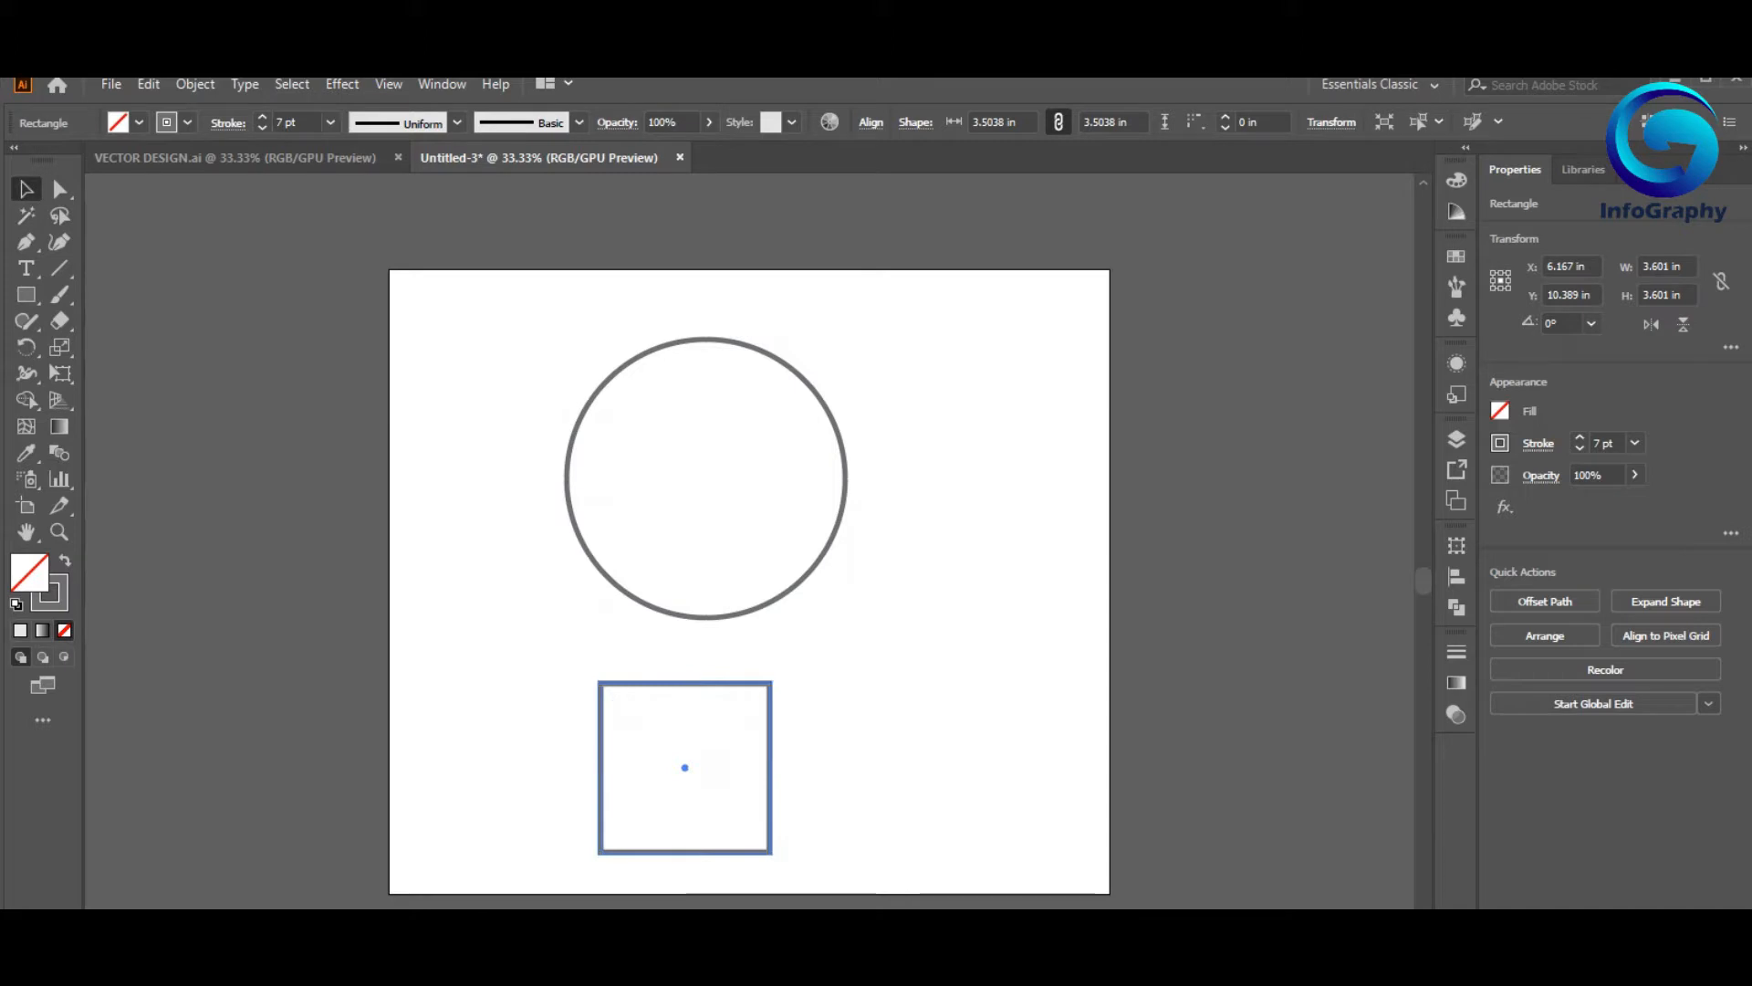
{"action": "left_click_drag", "start_coordinate": [713, 762], "coordinate": [735, 595]}
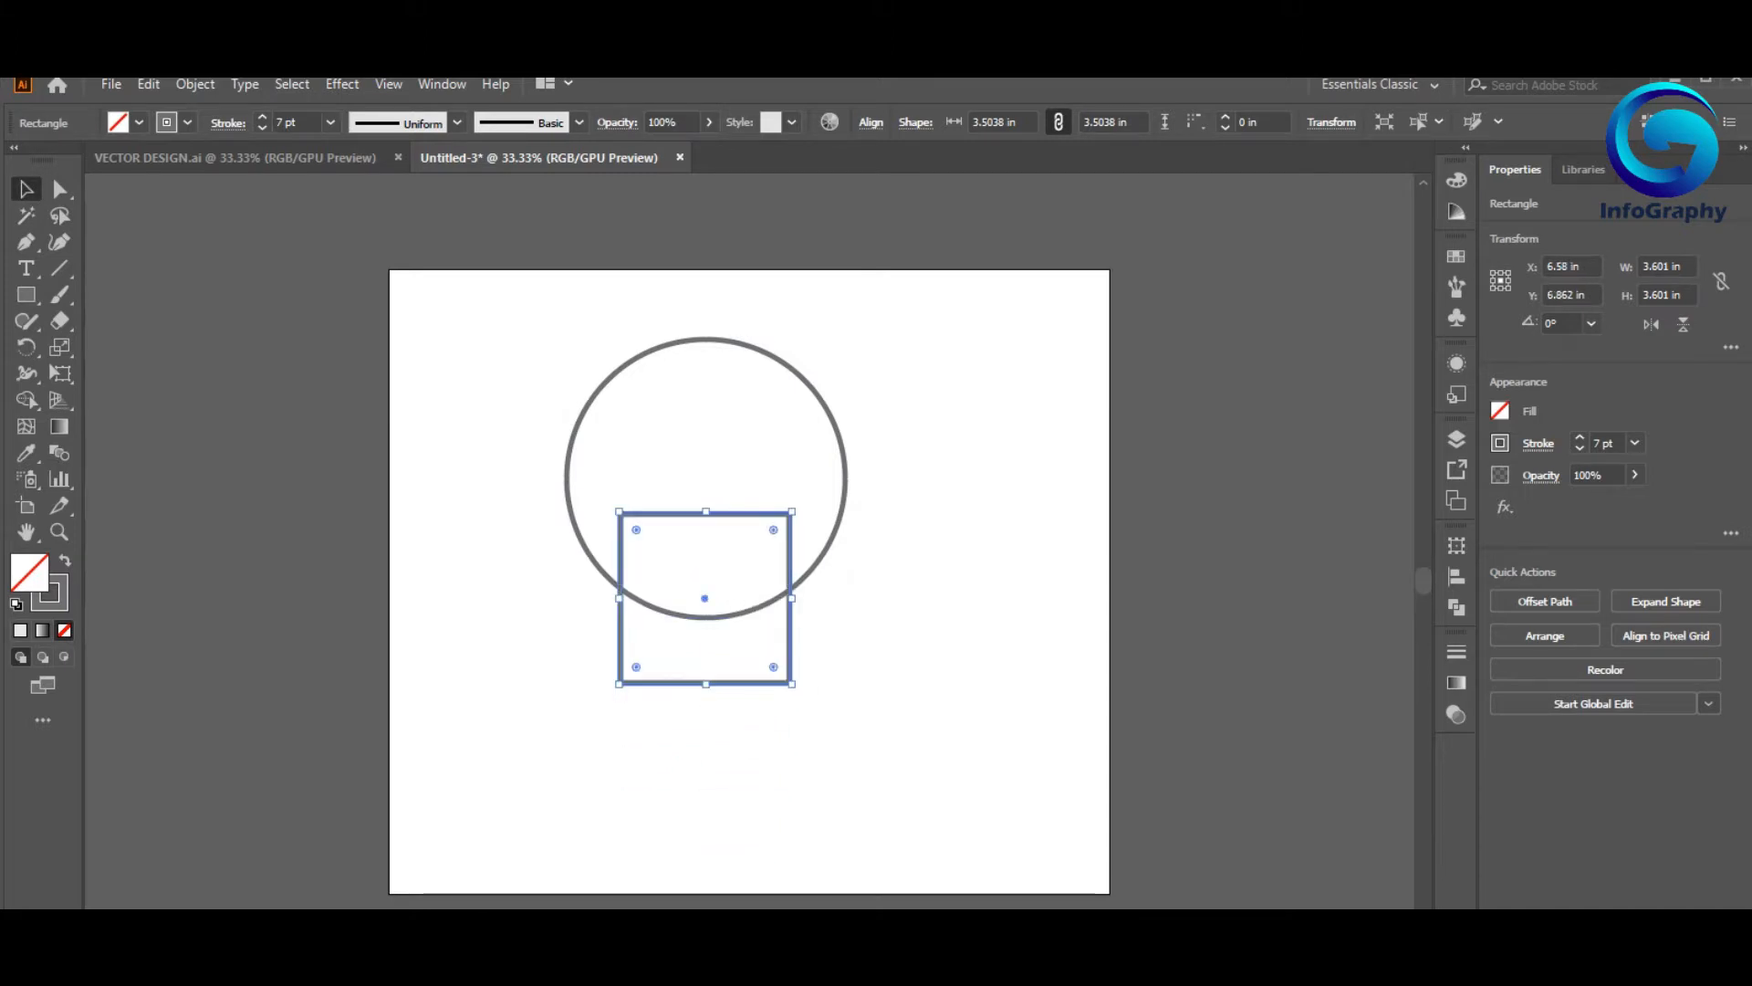
- Align the circle and the square to each other by their horizontal centers
{"action": "left_click_drag", "start_coordinate": [556, 349], "coordinate": [869, 689]}
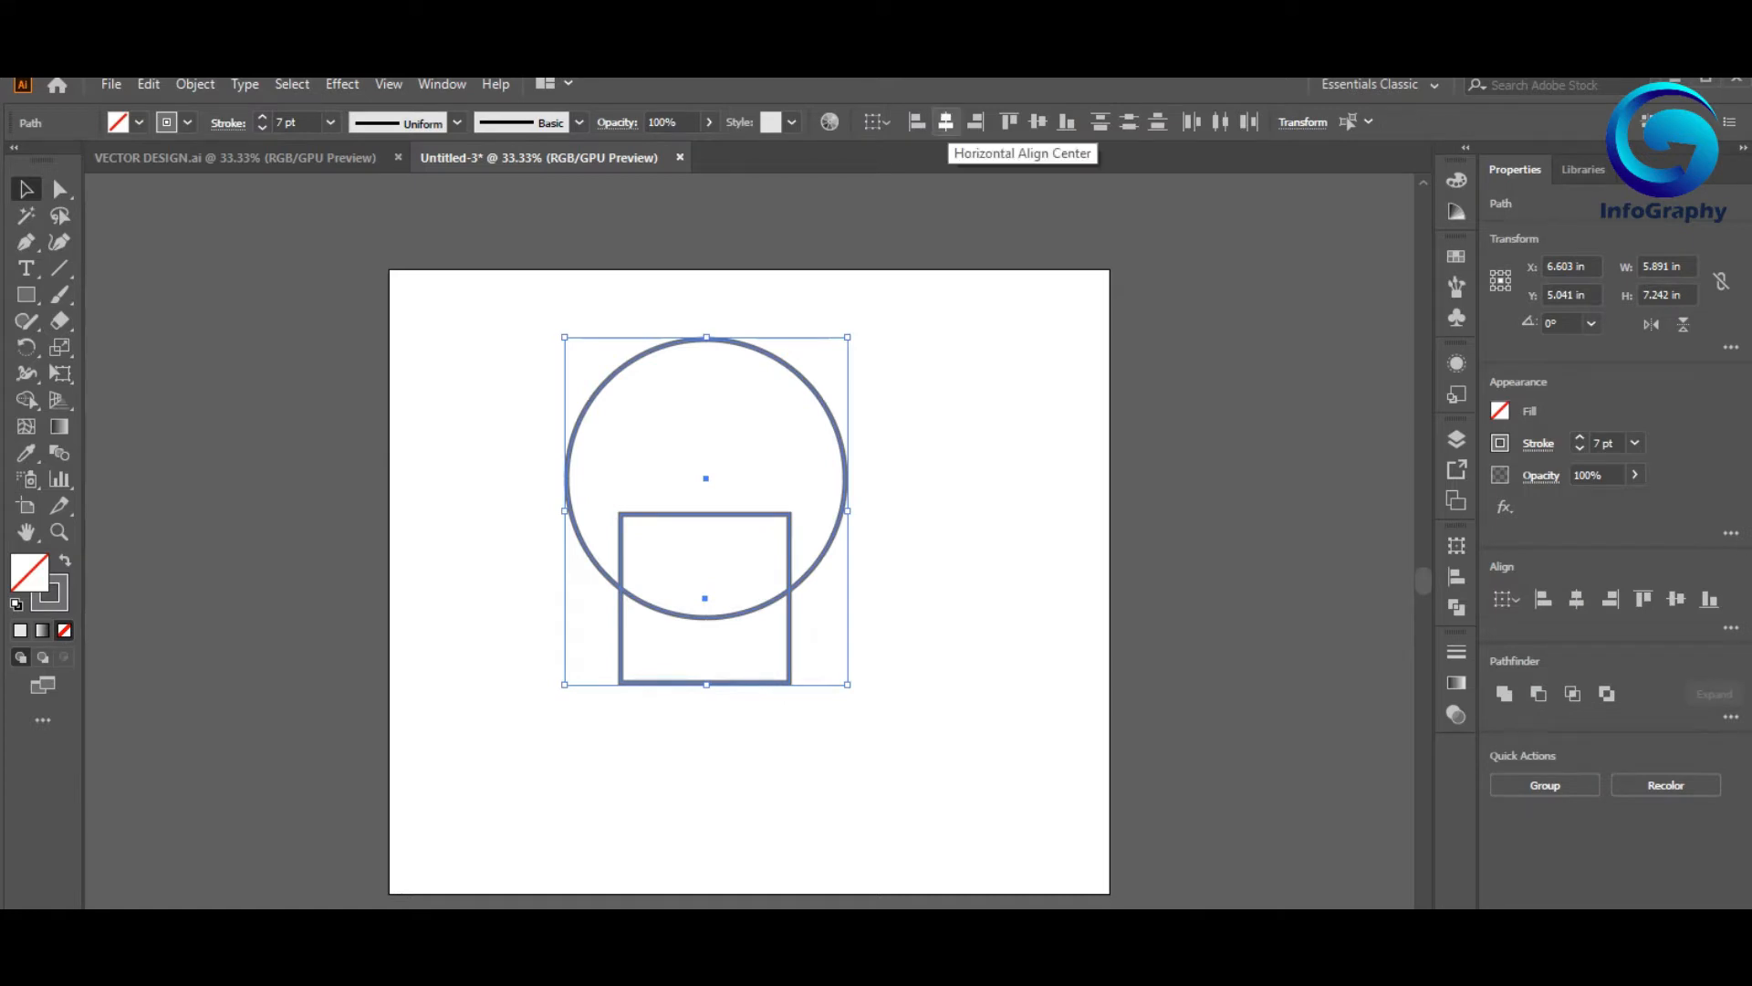
{"action": "left_click", "coordinate": [945, 122]}
{"action": "left_click", "coordinate": [968, 365]}
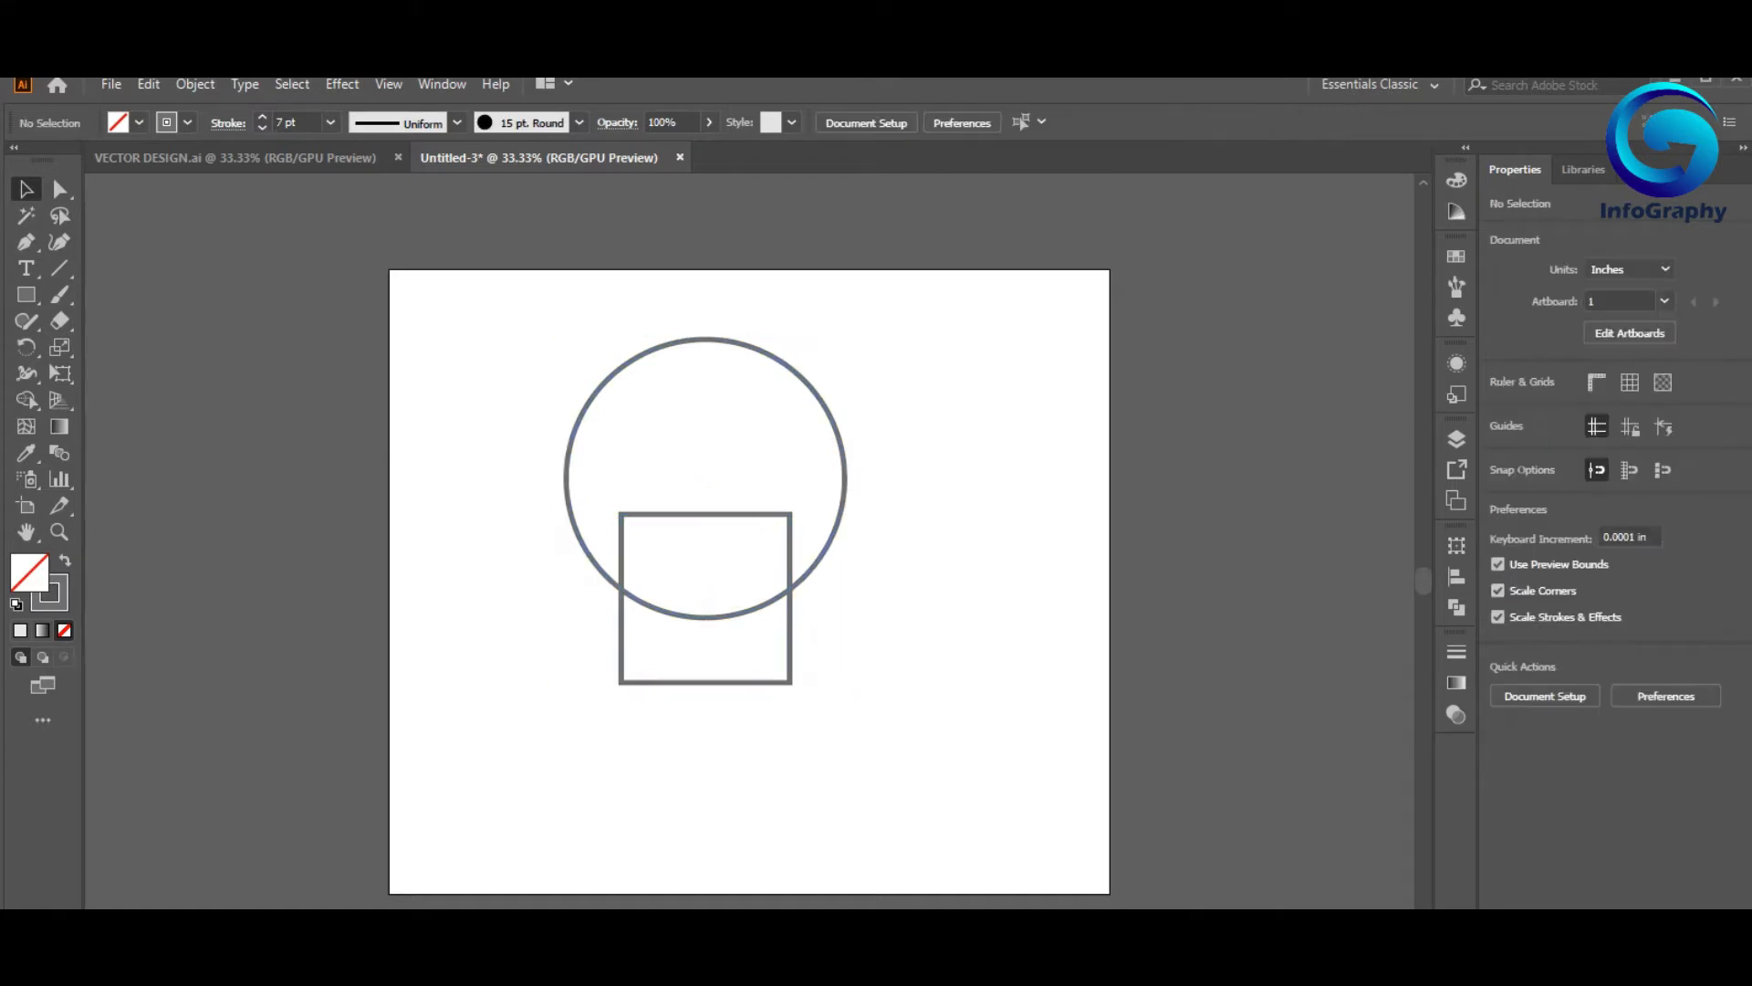
- Merge the circle and the square into a single bulb outline with the Shape Builder tool
{"action": "left_click_drag", "start_coordinate": [528, 320], "coordinate": [872, 717]}
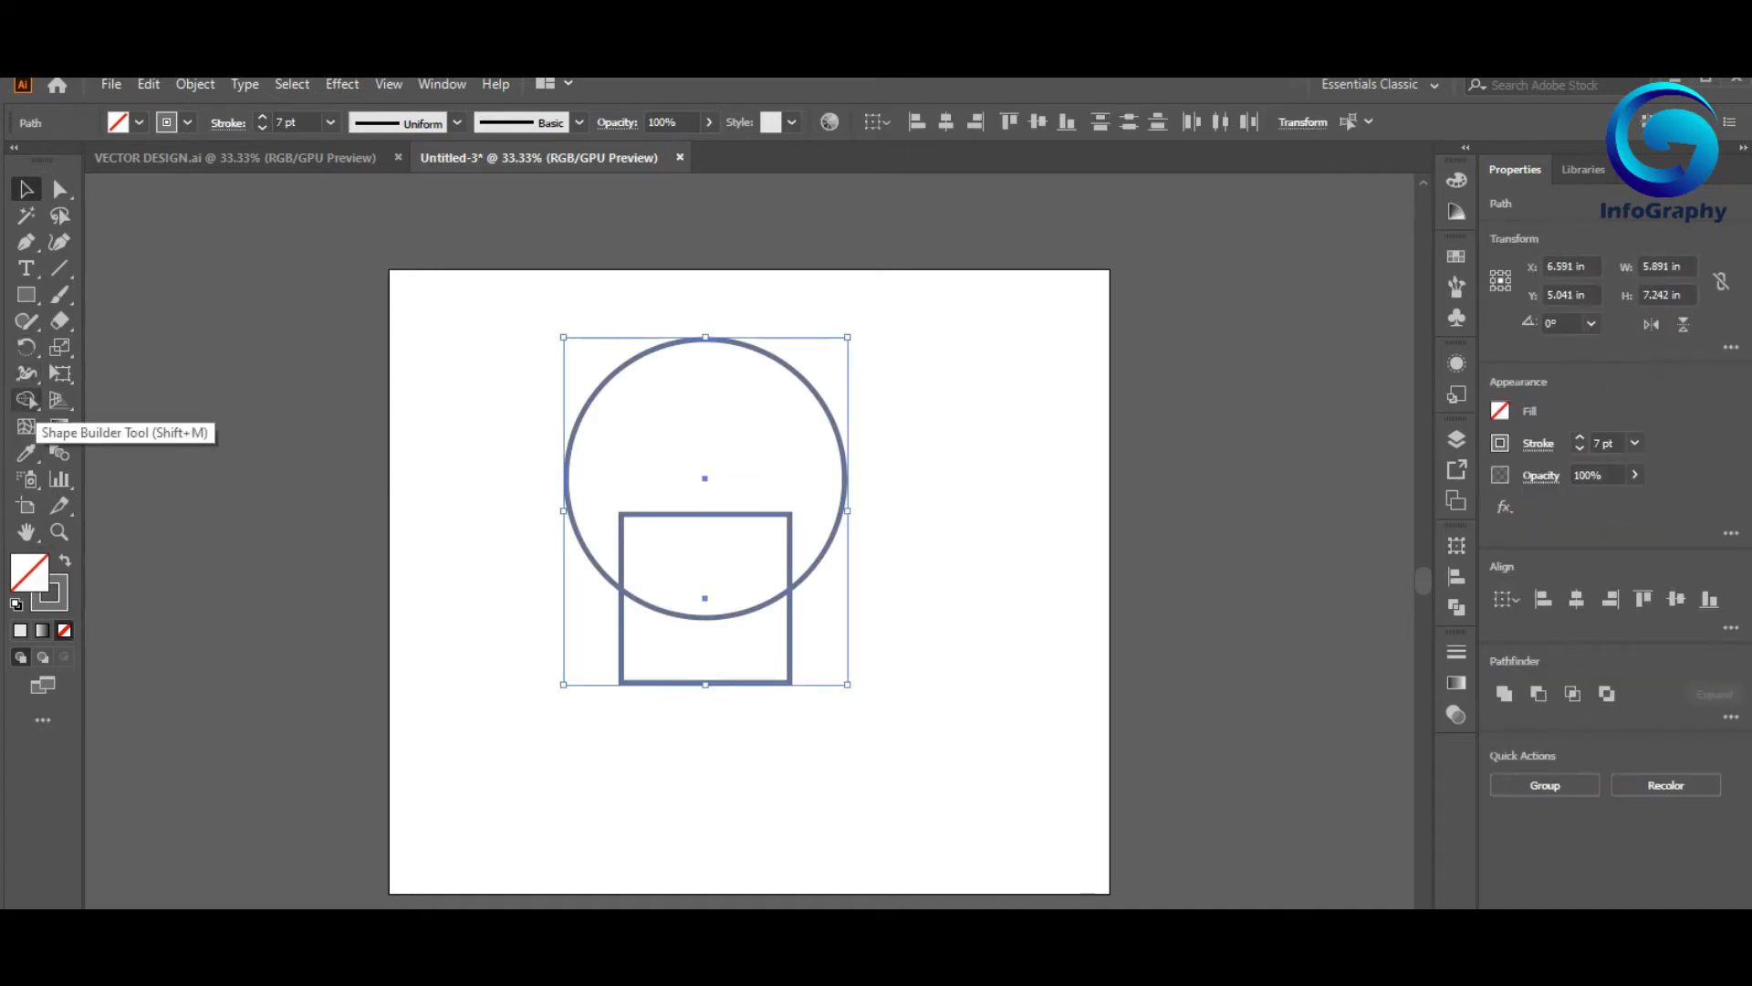
{"action": "left_click", "coordinate": [26, 400]}
{"action": "left_click_drag", "start_coordinate": [689, 425], "coordinate": [696, 653]}
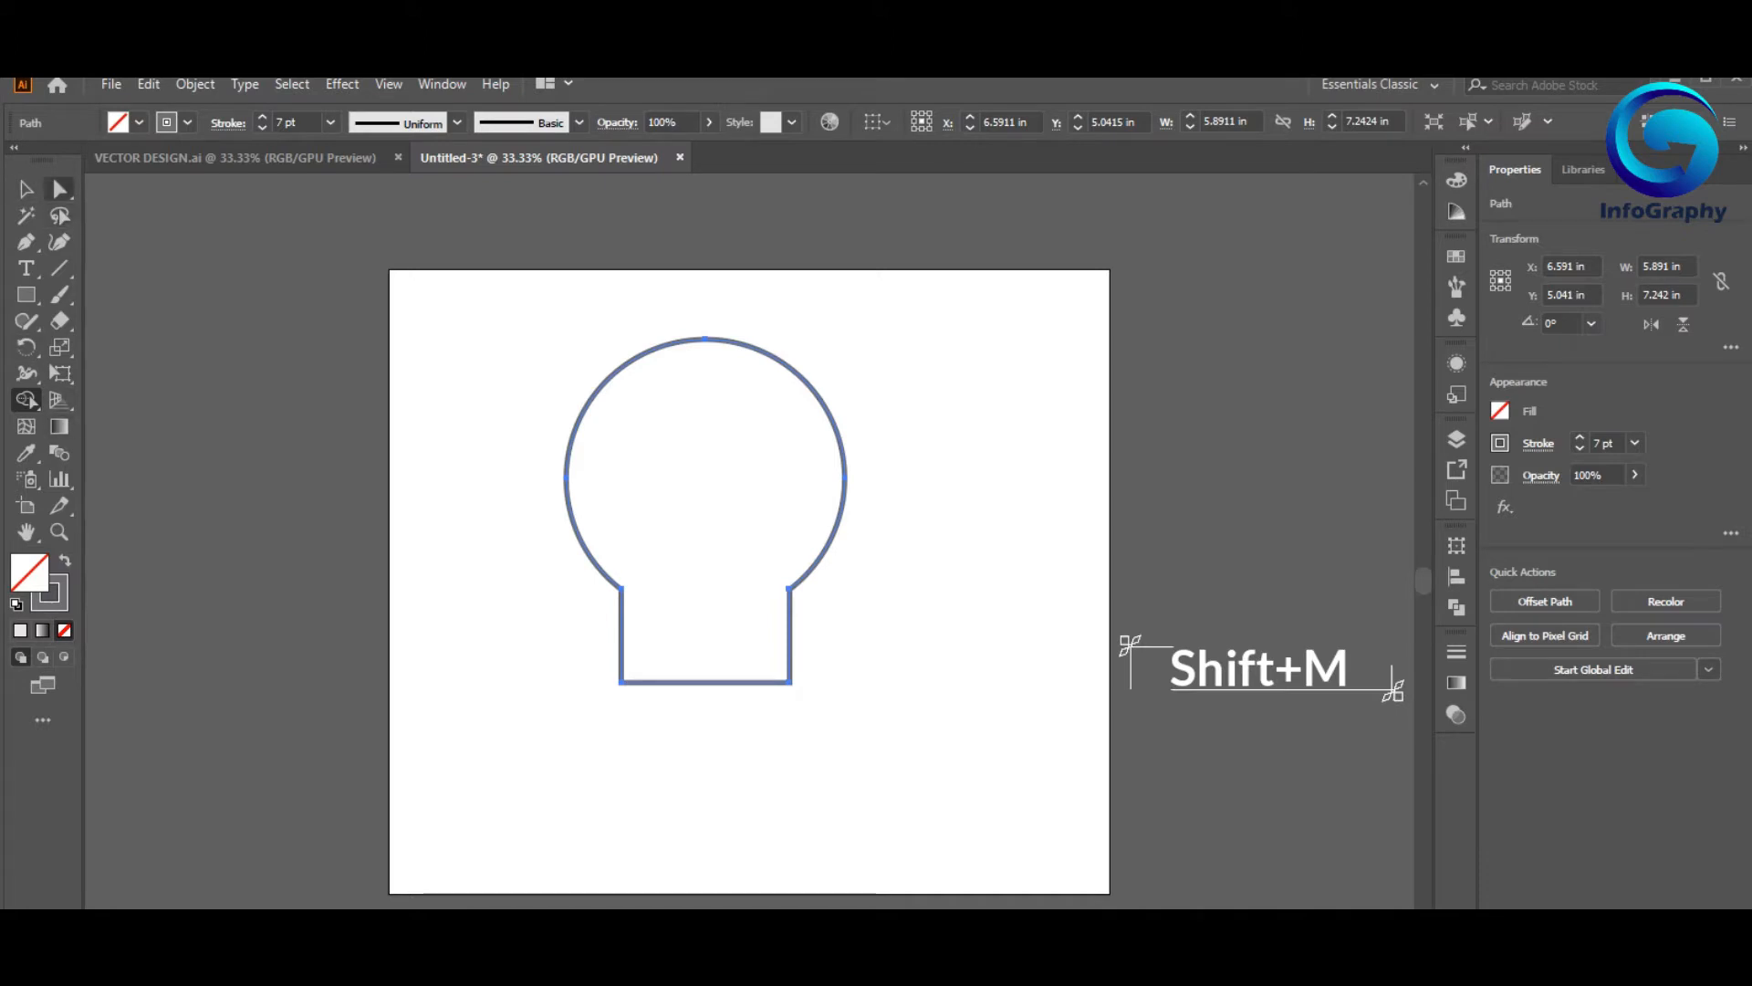
- Round the two neck corners and the two bottom corners of the bulb outline using live corners
{"action": "left_click", "coordinate": [61, 189]}
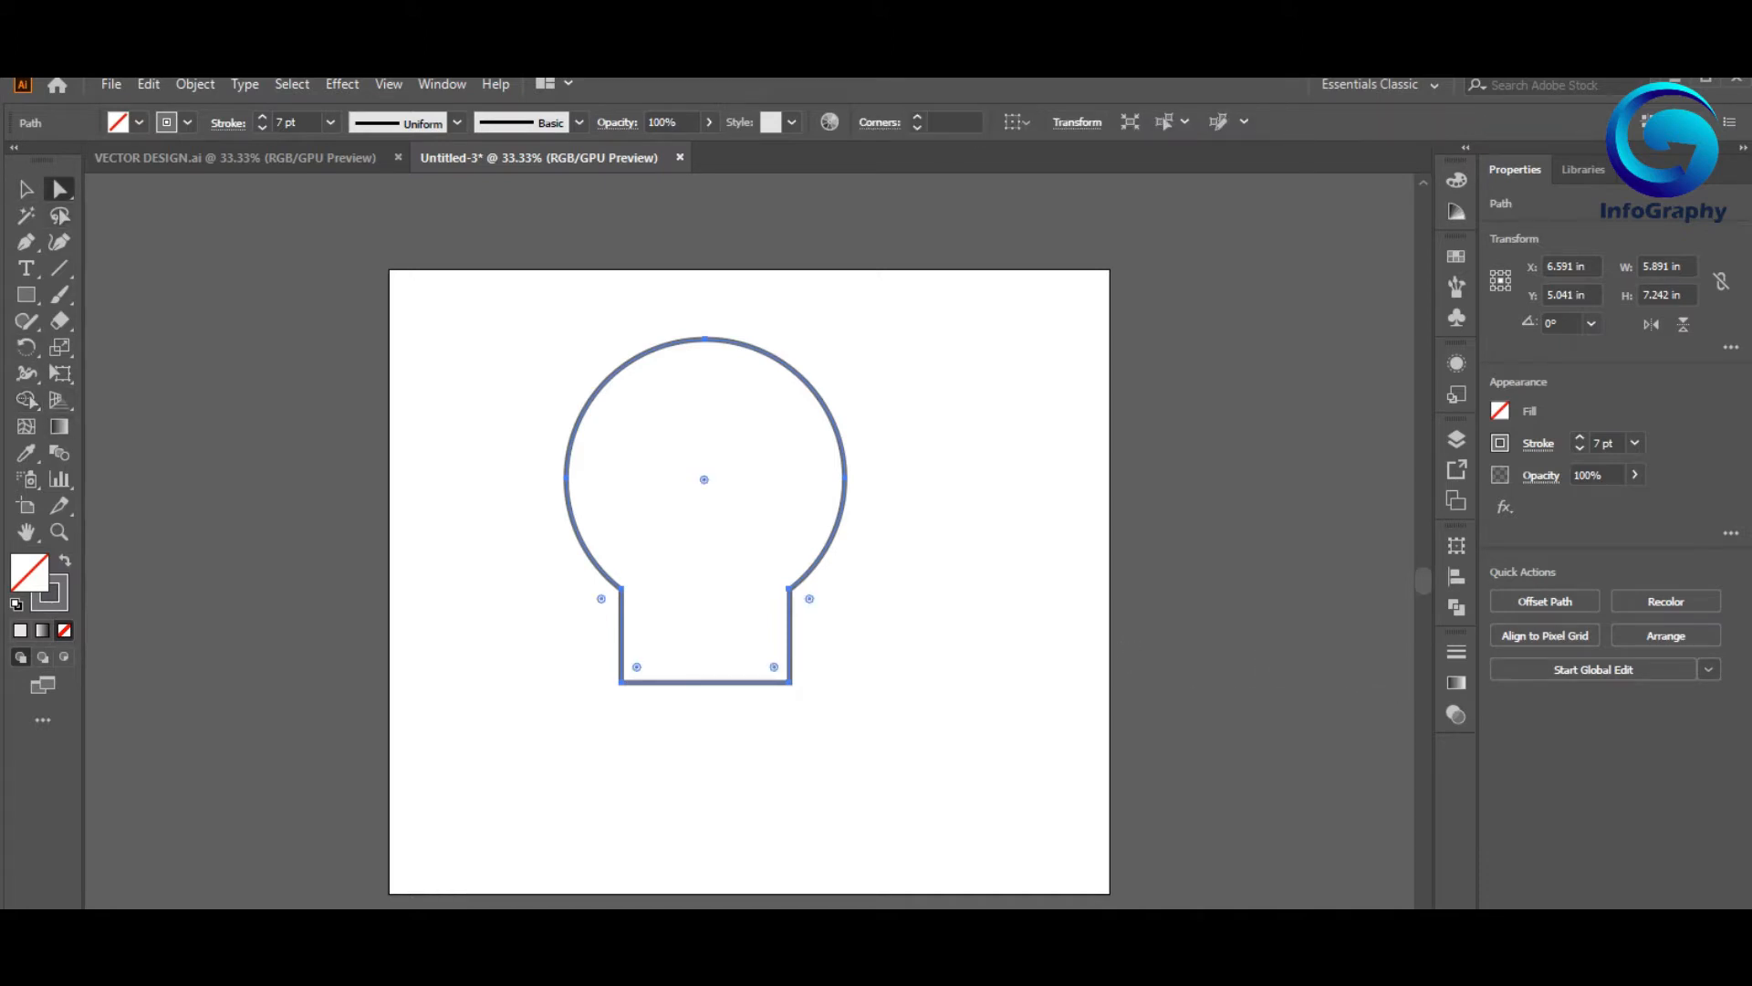
{"action": "left_click_drag", "start_coordinate": [537, 537], "coordinate": [587, 751]}
{"action": "left_click", "coordinate": [888, 669]}
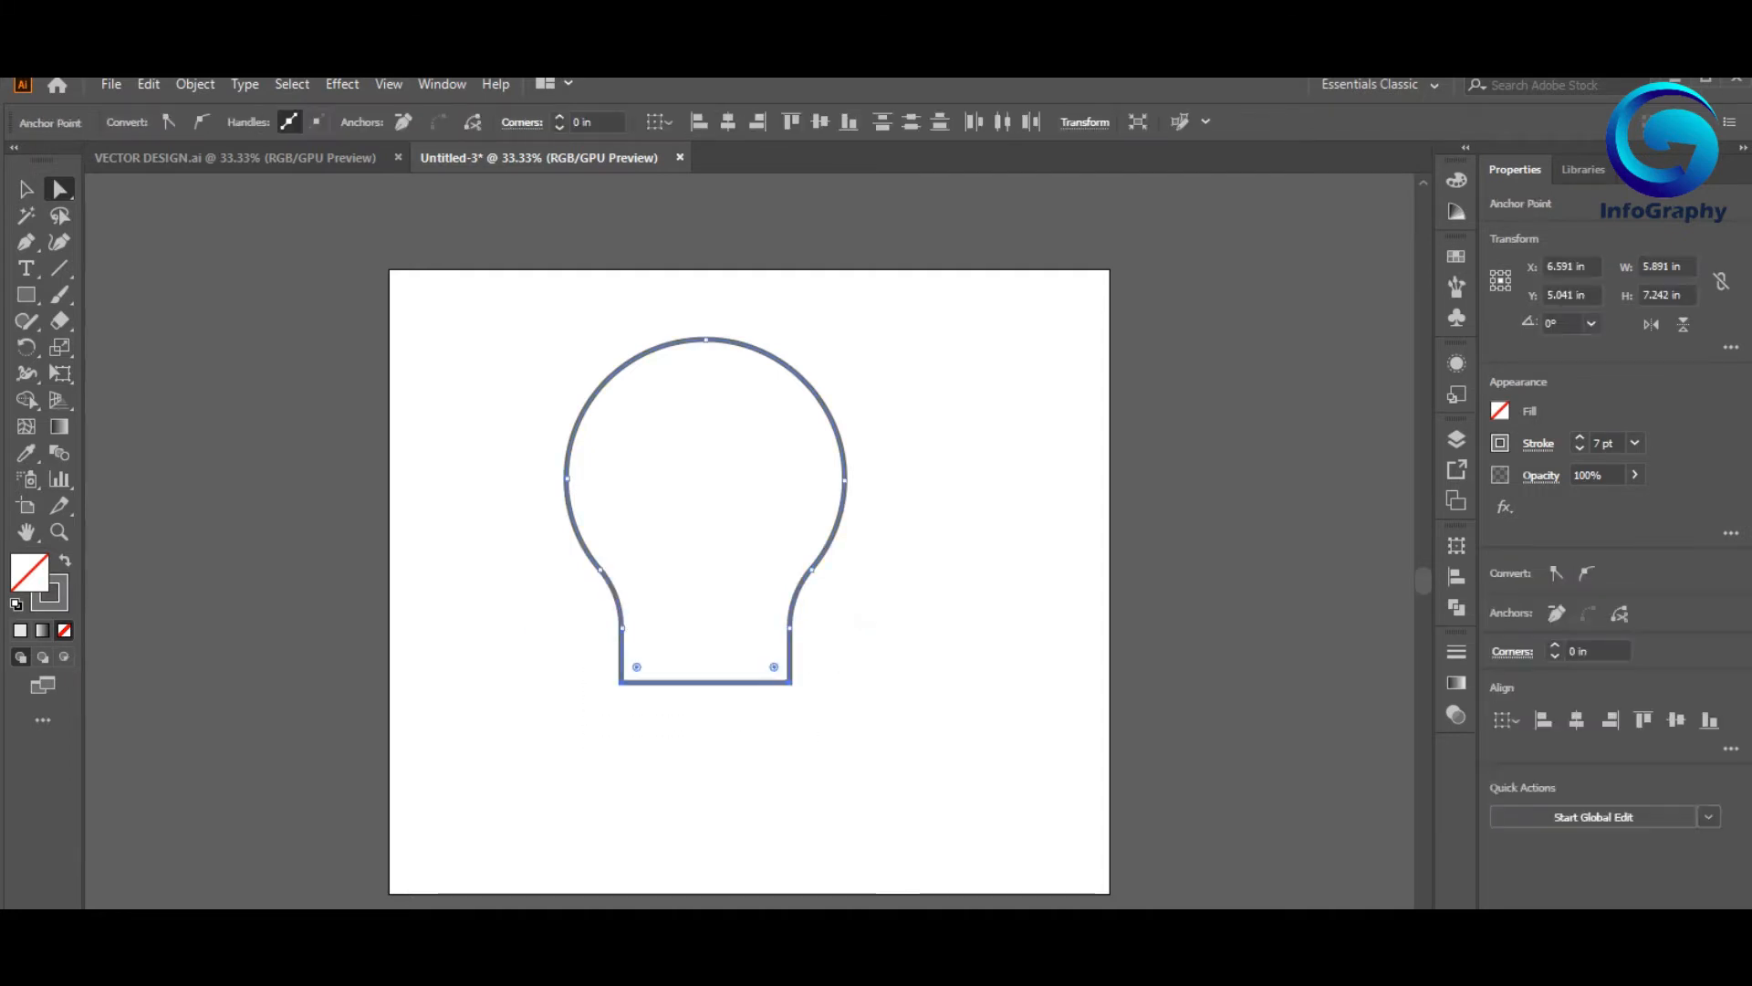
{"action": "left_click_drag", "start_coordinate": [774, 667], "coordinate": [764, 657]}
{"action": "left_click", "coordinate": [881, 659]}
{"action": "key", "text": "v"}
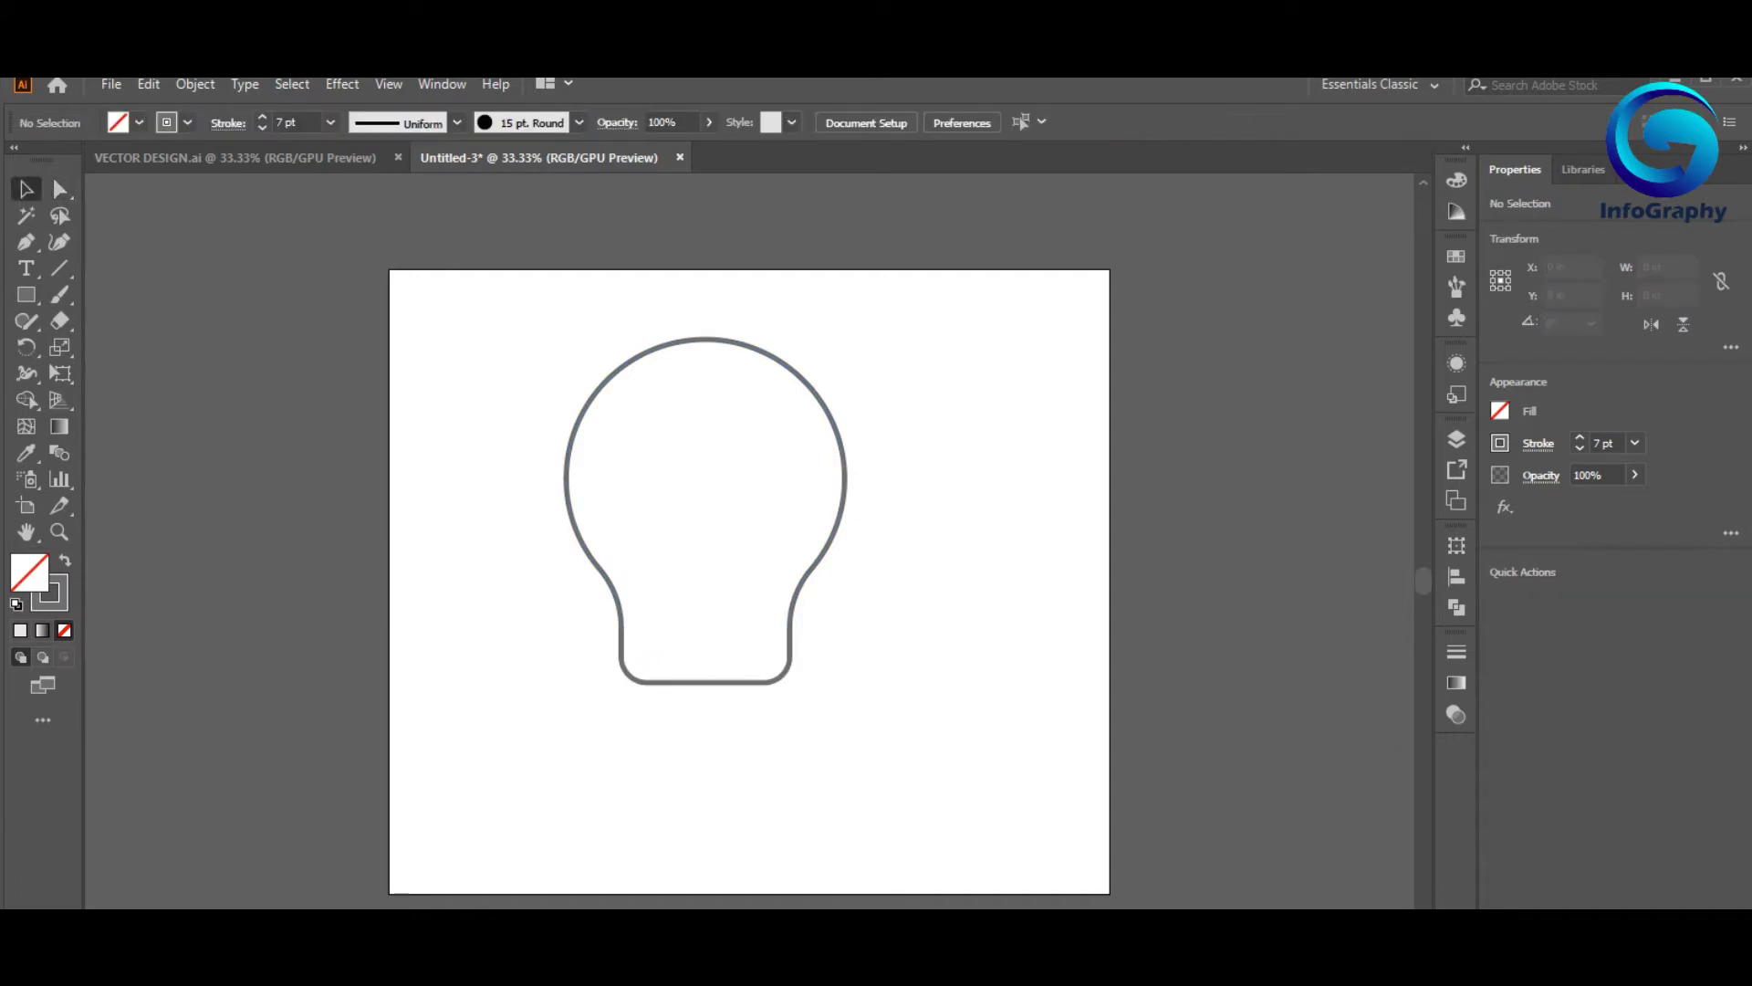
- Scale the bulb outline down proportionally from its lower corner to about 4.57 in wide
{"action": "left_click_drag", "start_coordinate": [545, 322], "coordinate": [844, 723]}
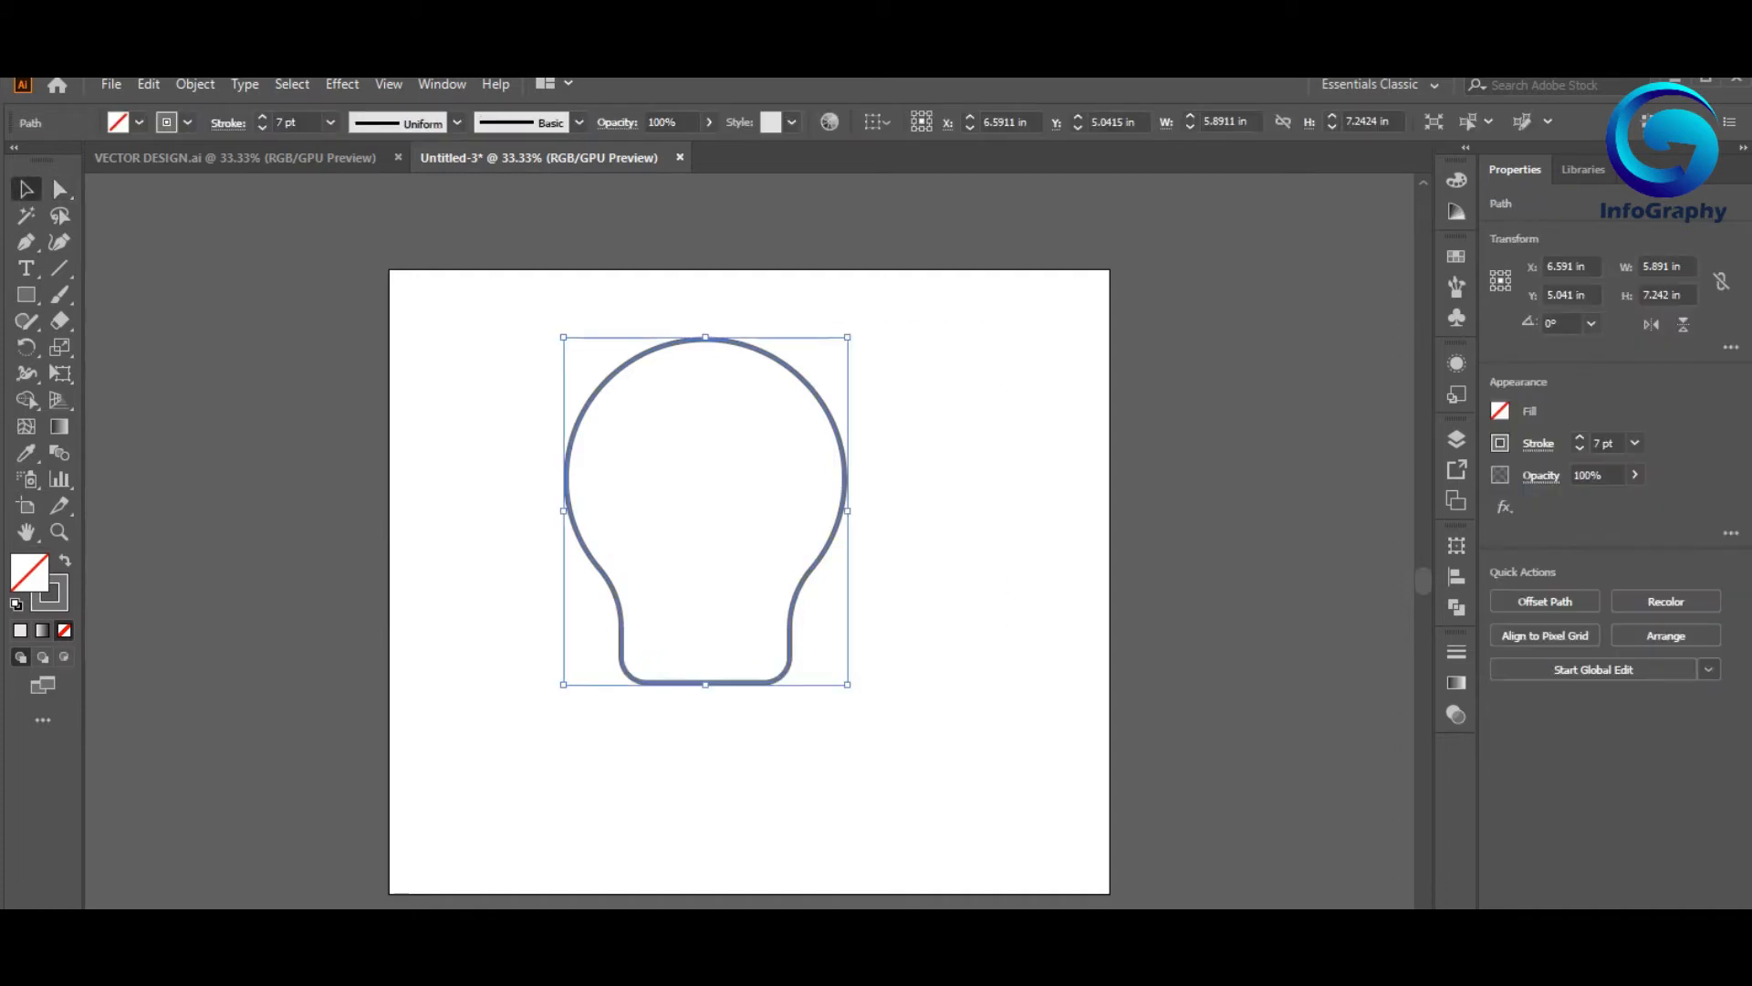
{"action": "left_click", "coordinate": [825, 654]}
{"action": "left_click_drag", "start_coordinate": [931, 310], "coordinate": [497, 454]}
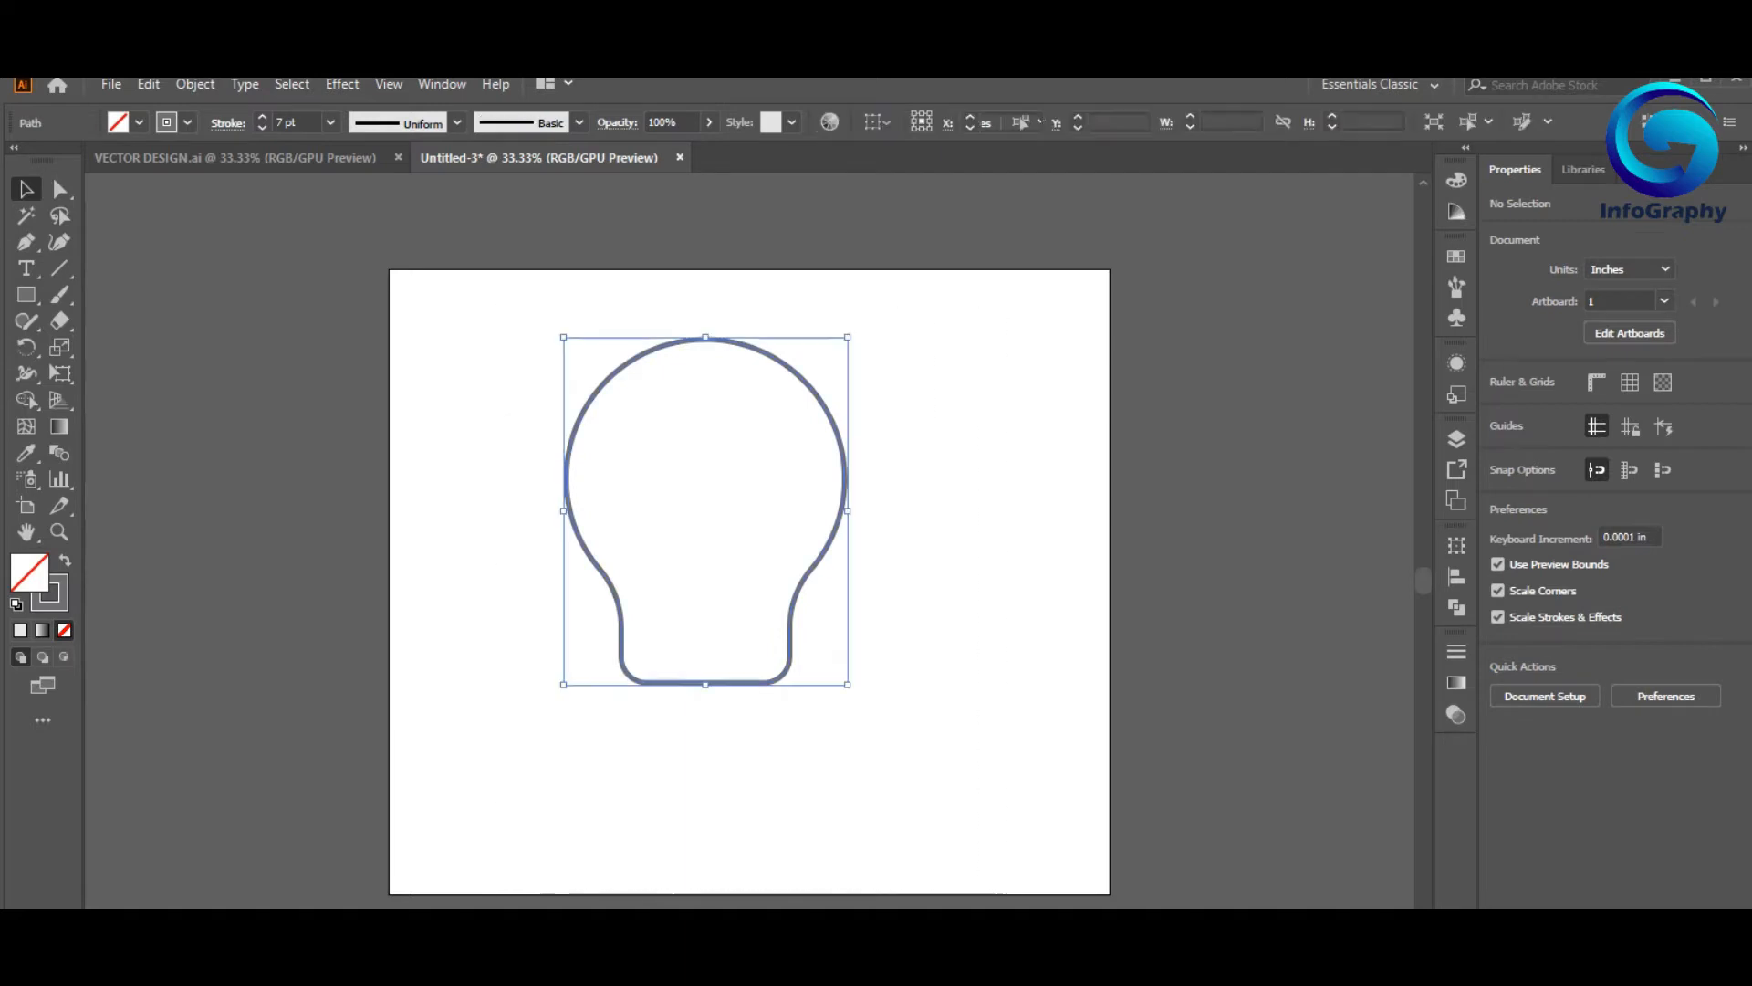
{"action": "mouse_move", "coordinate": [848, 683]}
{"action": "left_mouse_down"}
{"action": "mouse_move", "coordinate": [773, 594]}
{"action": "mouse_move", "coordinate": [784, 606]}
{"action": "left_mouse_up"}
{"action": "left_click", "coordinate": [826, 630]}
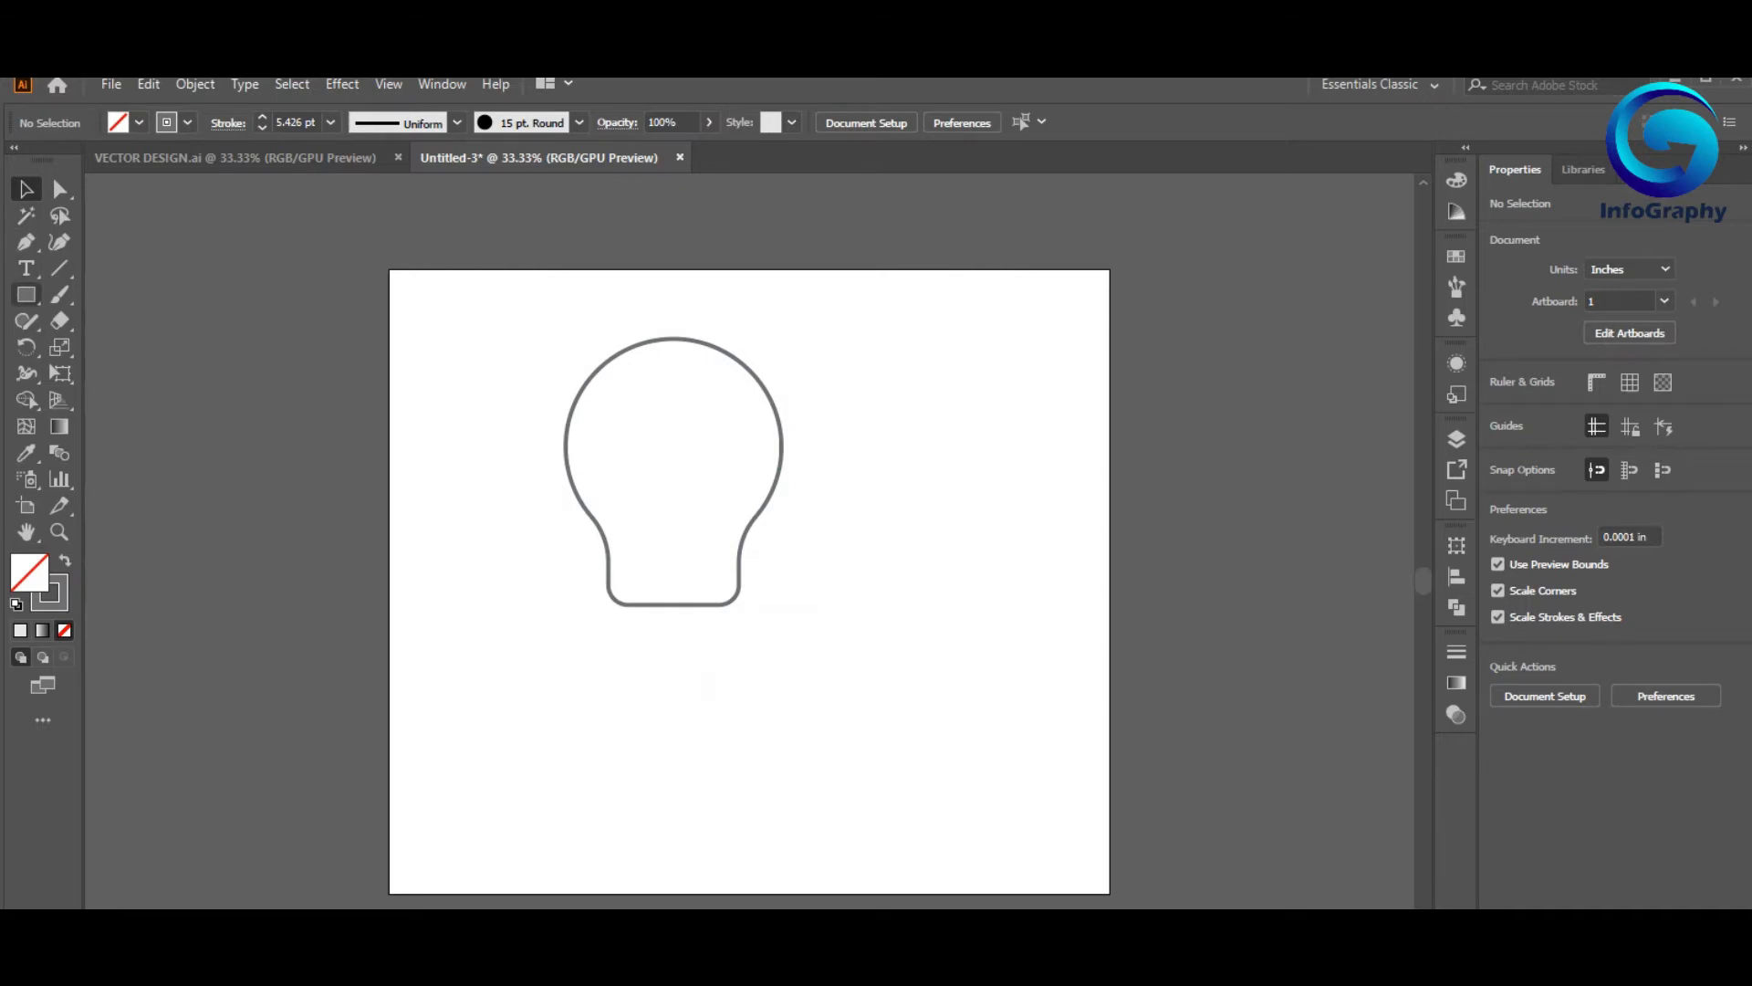
{"action": "left_click", "coordinate": [26, 296]}
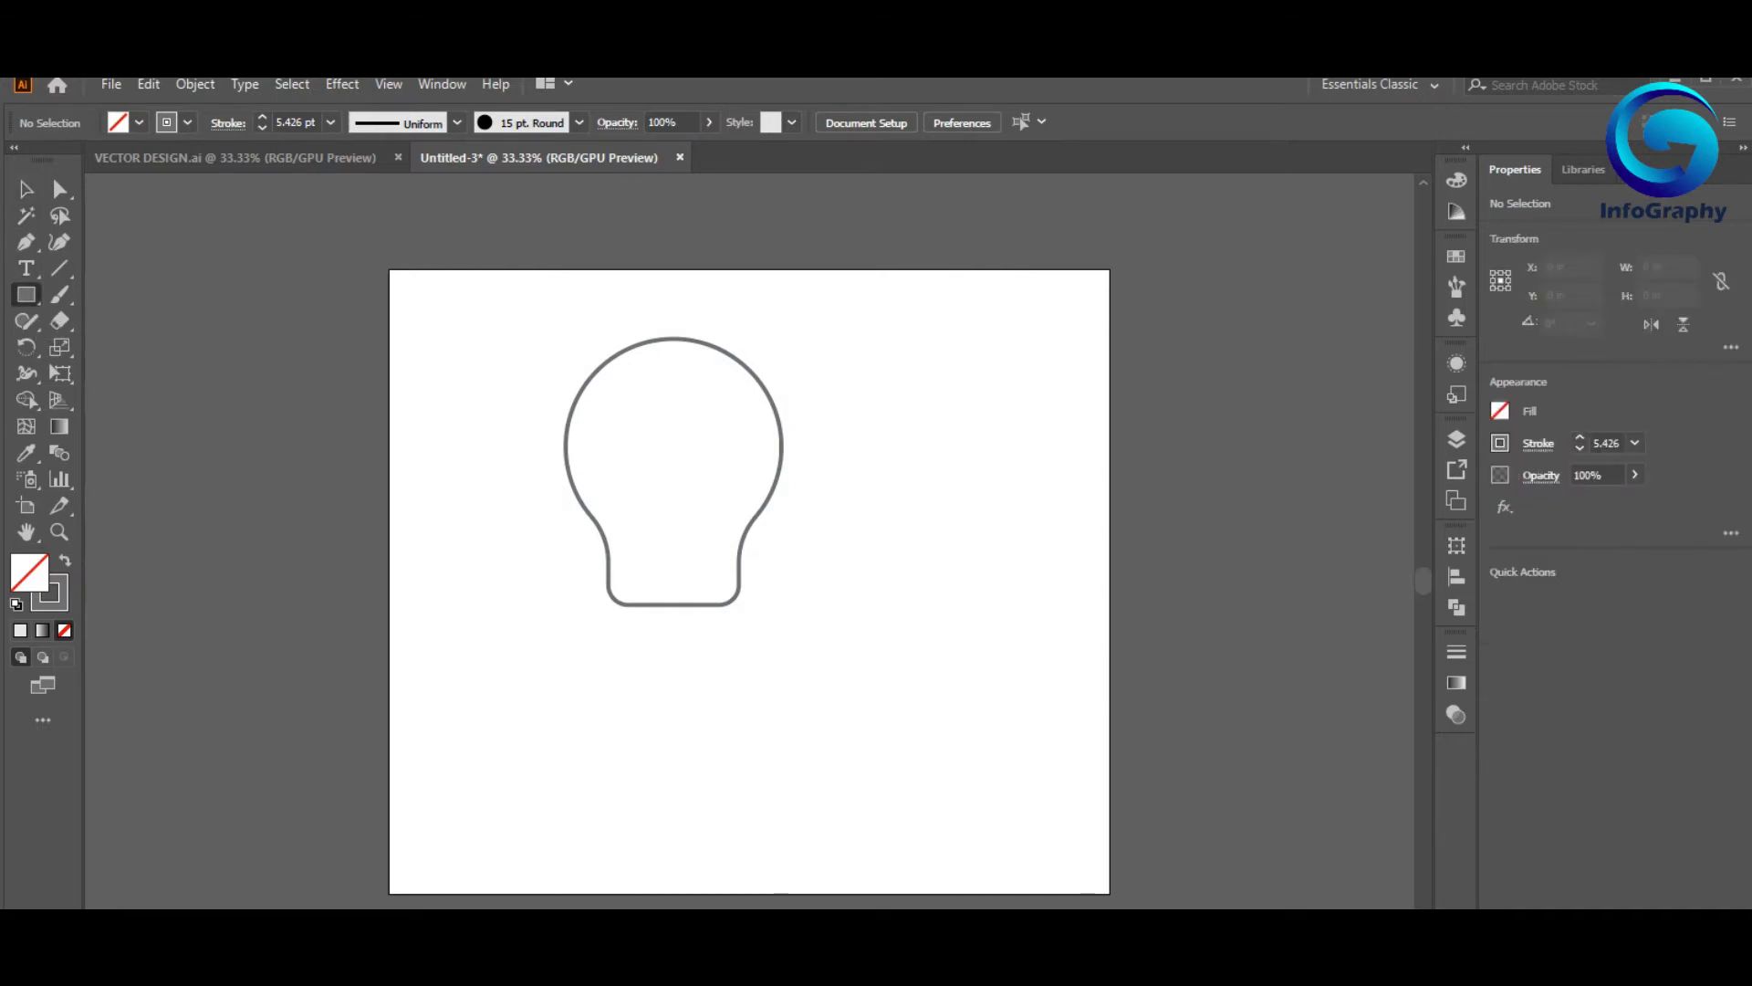
{"action": "mouse_move", "coordinate": [915, 394]}
{"action": "left_mouse_down"}
{"action": "mouse_move", "coordinate": [1077, 425]}
{"action": "mouse_move", "coordinate": [1057, 425]}
{"action": "left_mouse_up"}
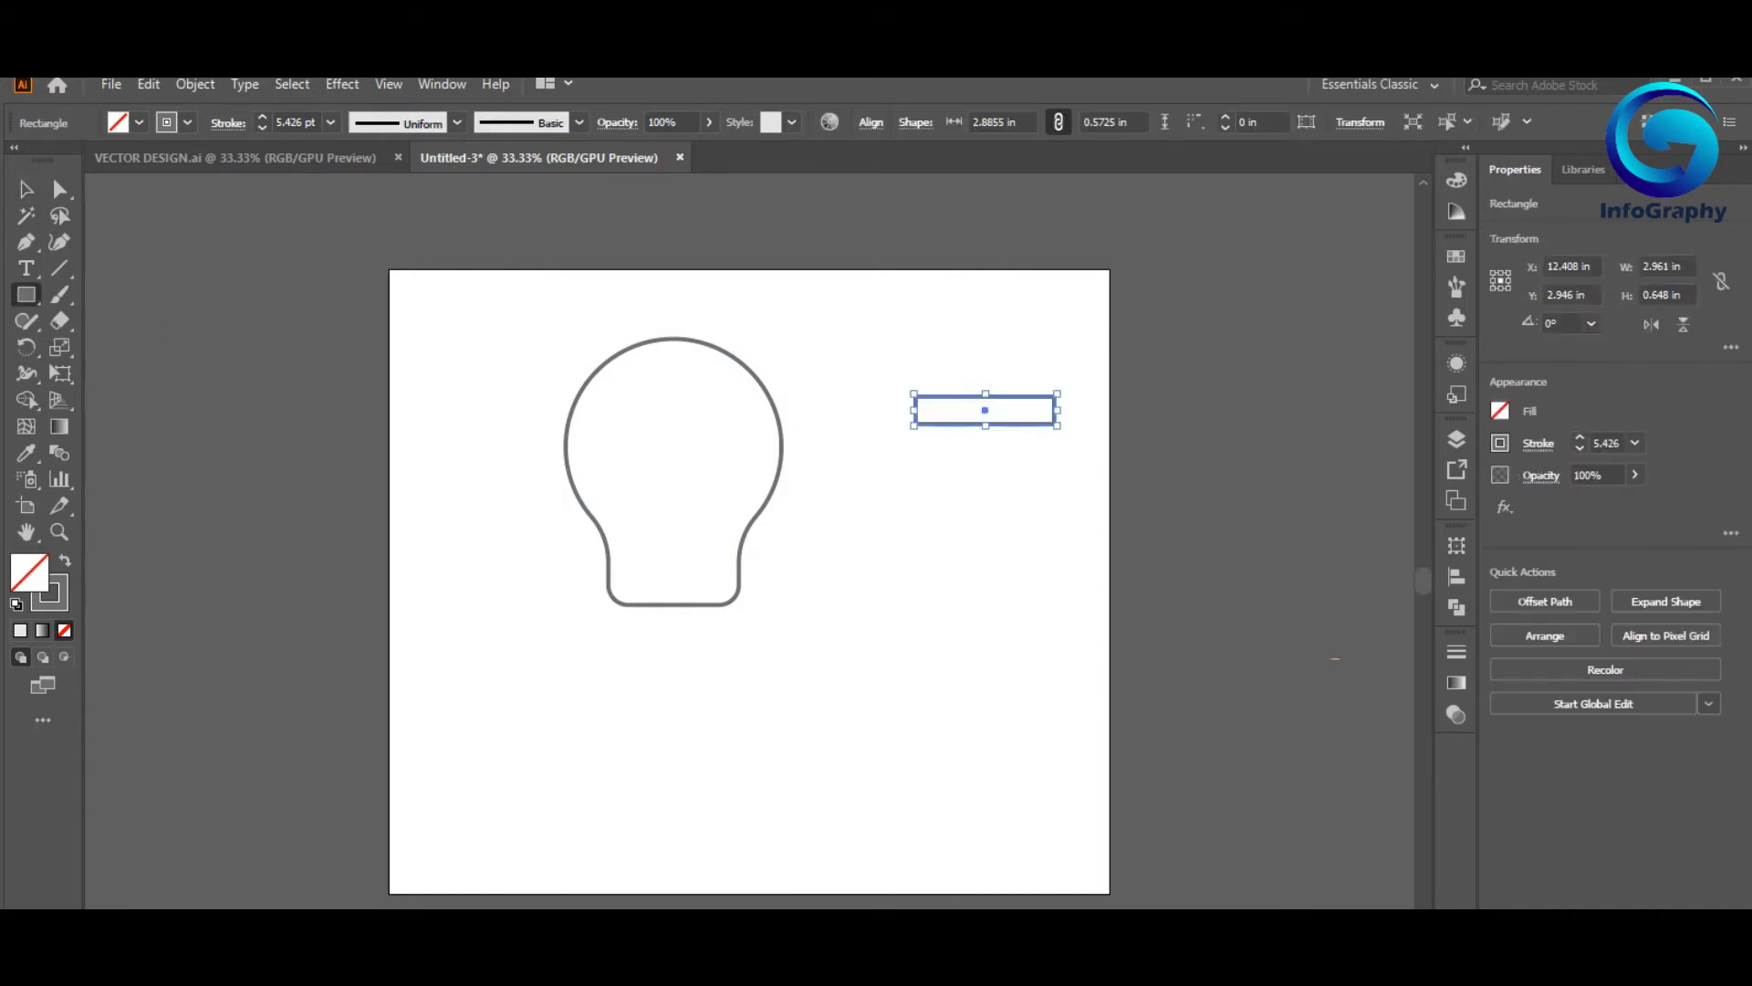
{"action": "left_click", "coordinate": [25, 190]}
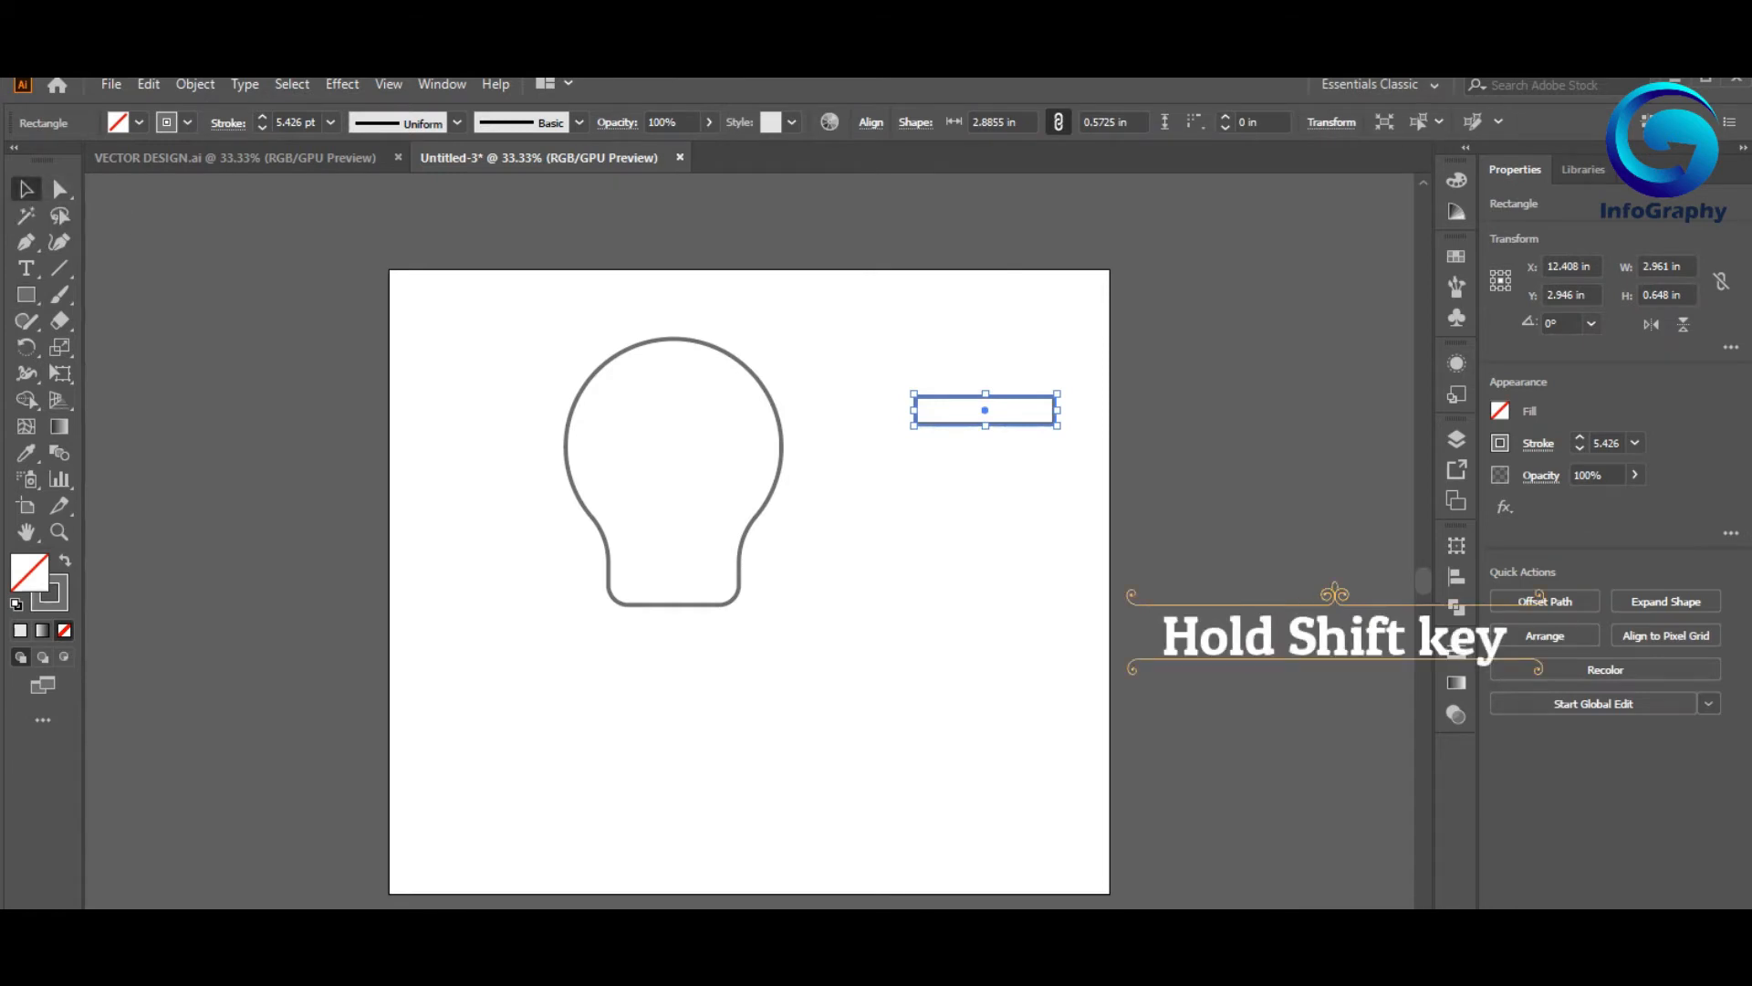
{"action": "key", "text": "Delete"}
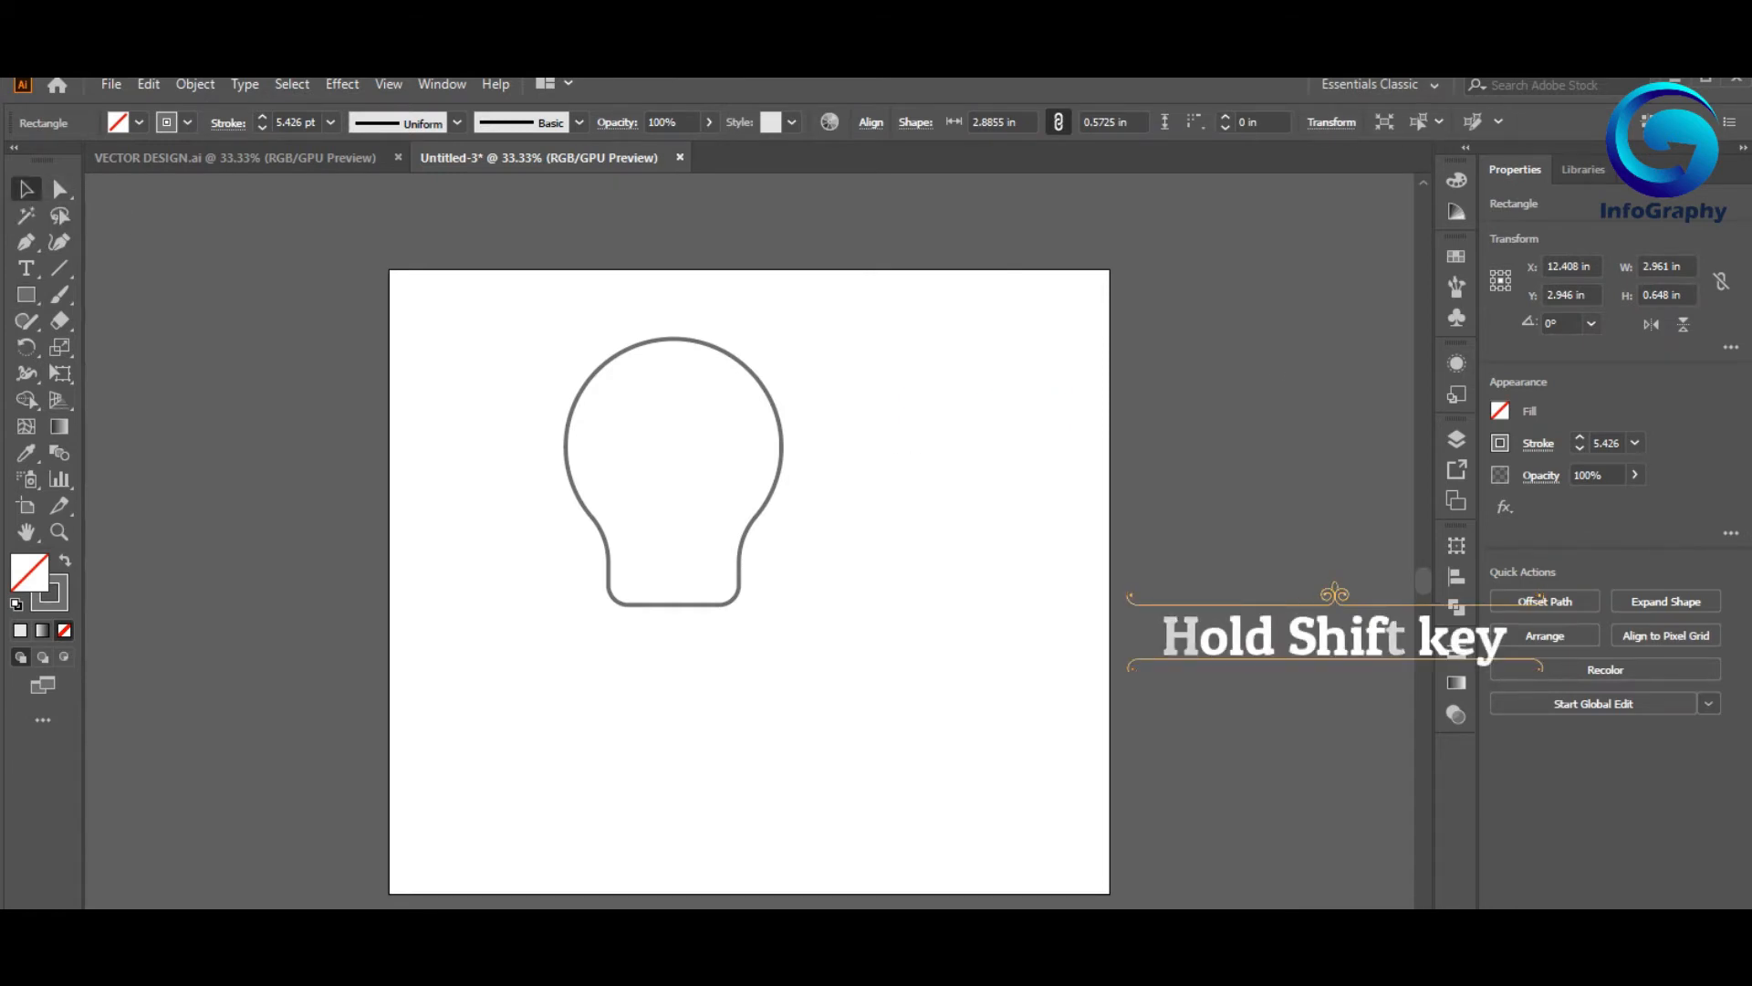
- Draw a horizontal line about 2.27 in long just below the bulb's base
{"action": "left_click", "coordinate": [59, 268]}
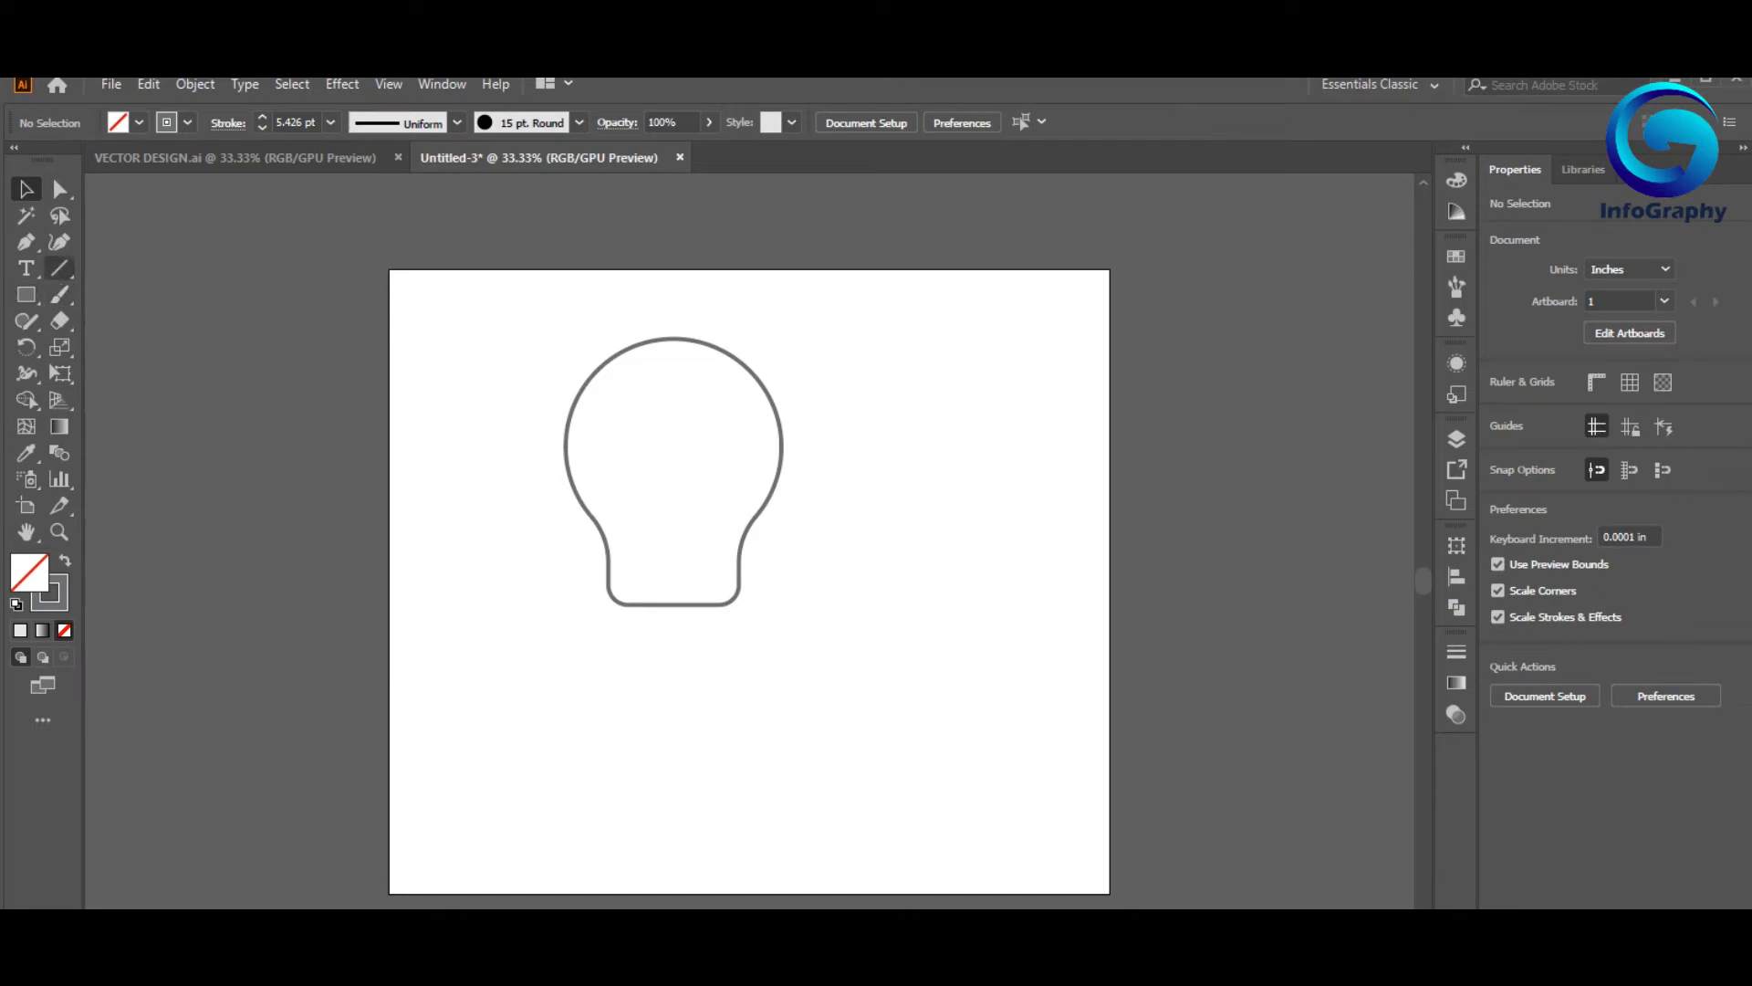
{"action": "left_click", "coordinate": [60, 270]}
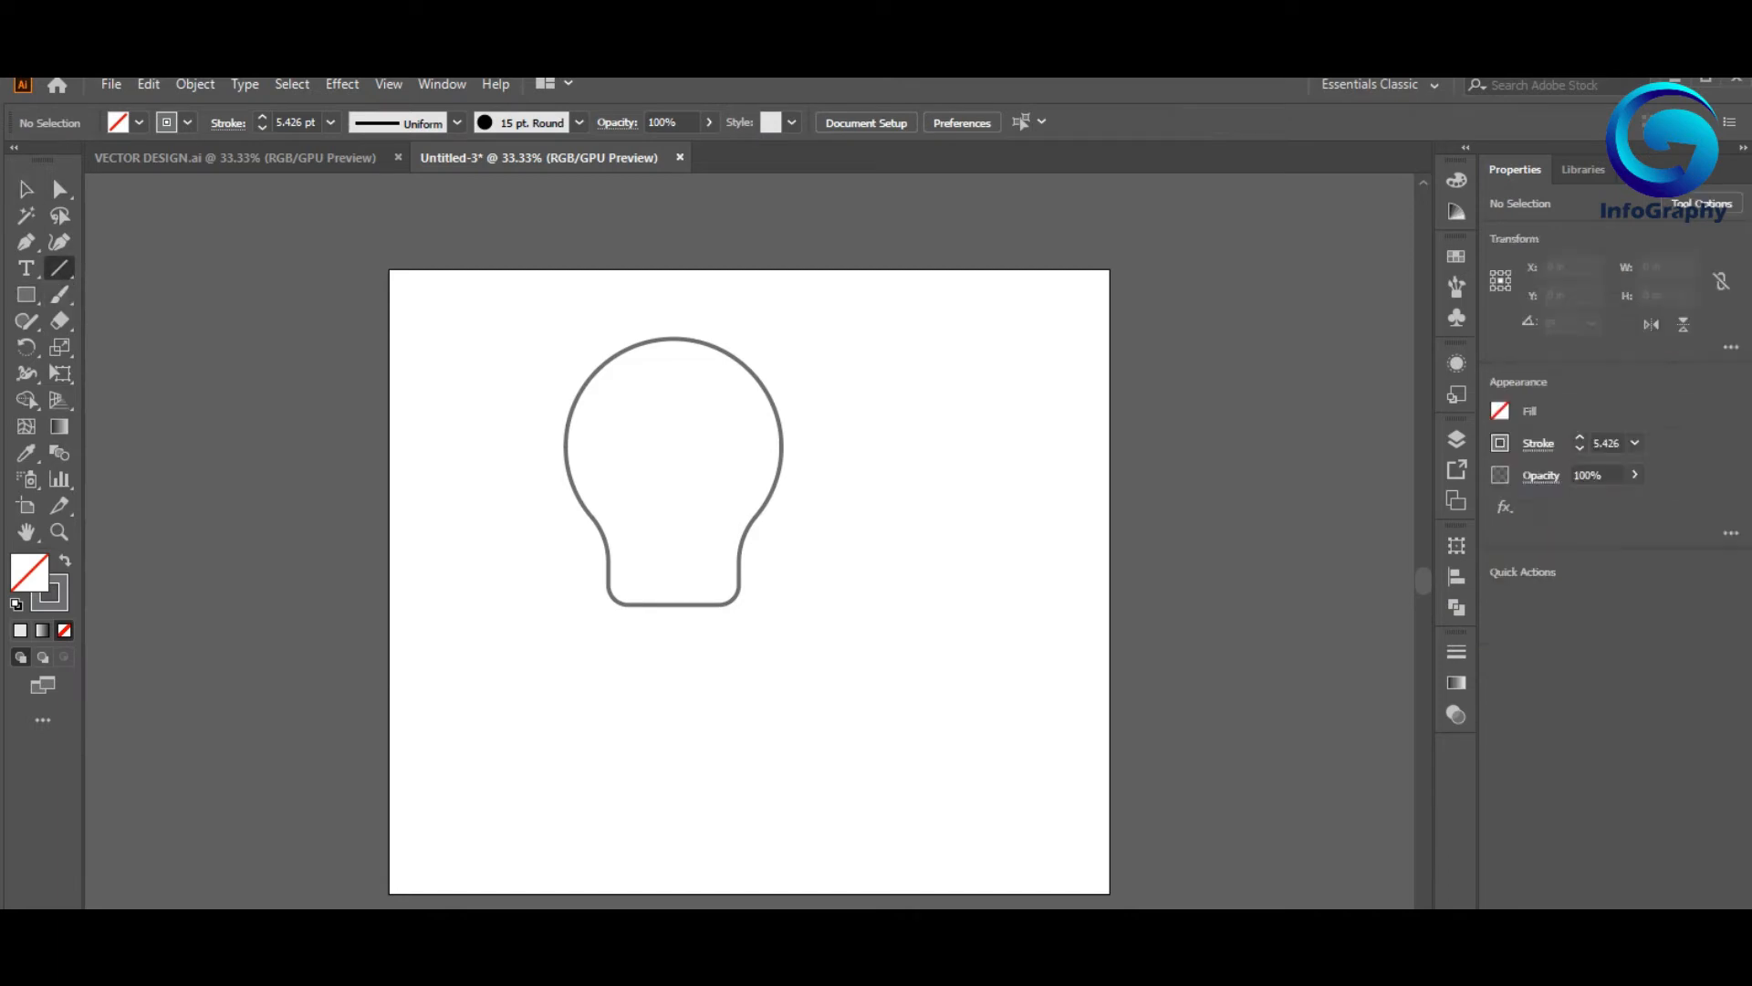
{"action": "left_click_drag", "start_coordinate": [634, 628], "coordinate": [729, 621]}
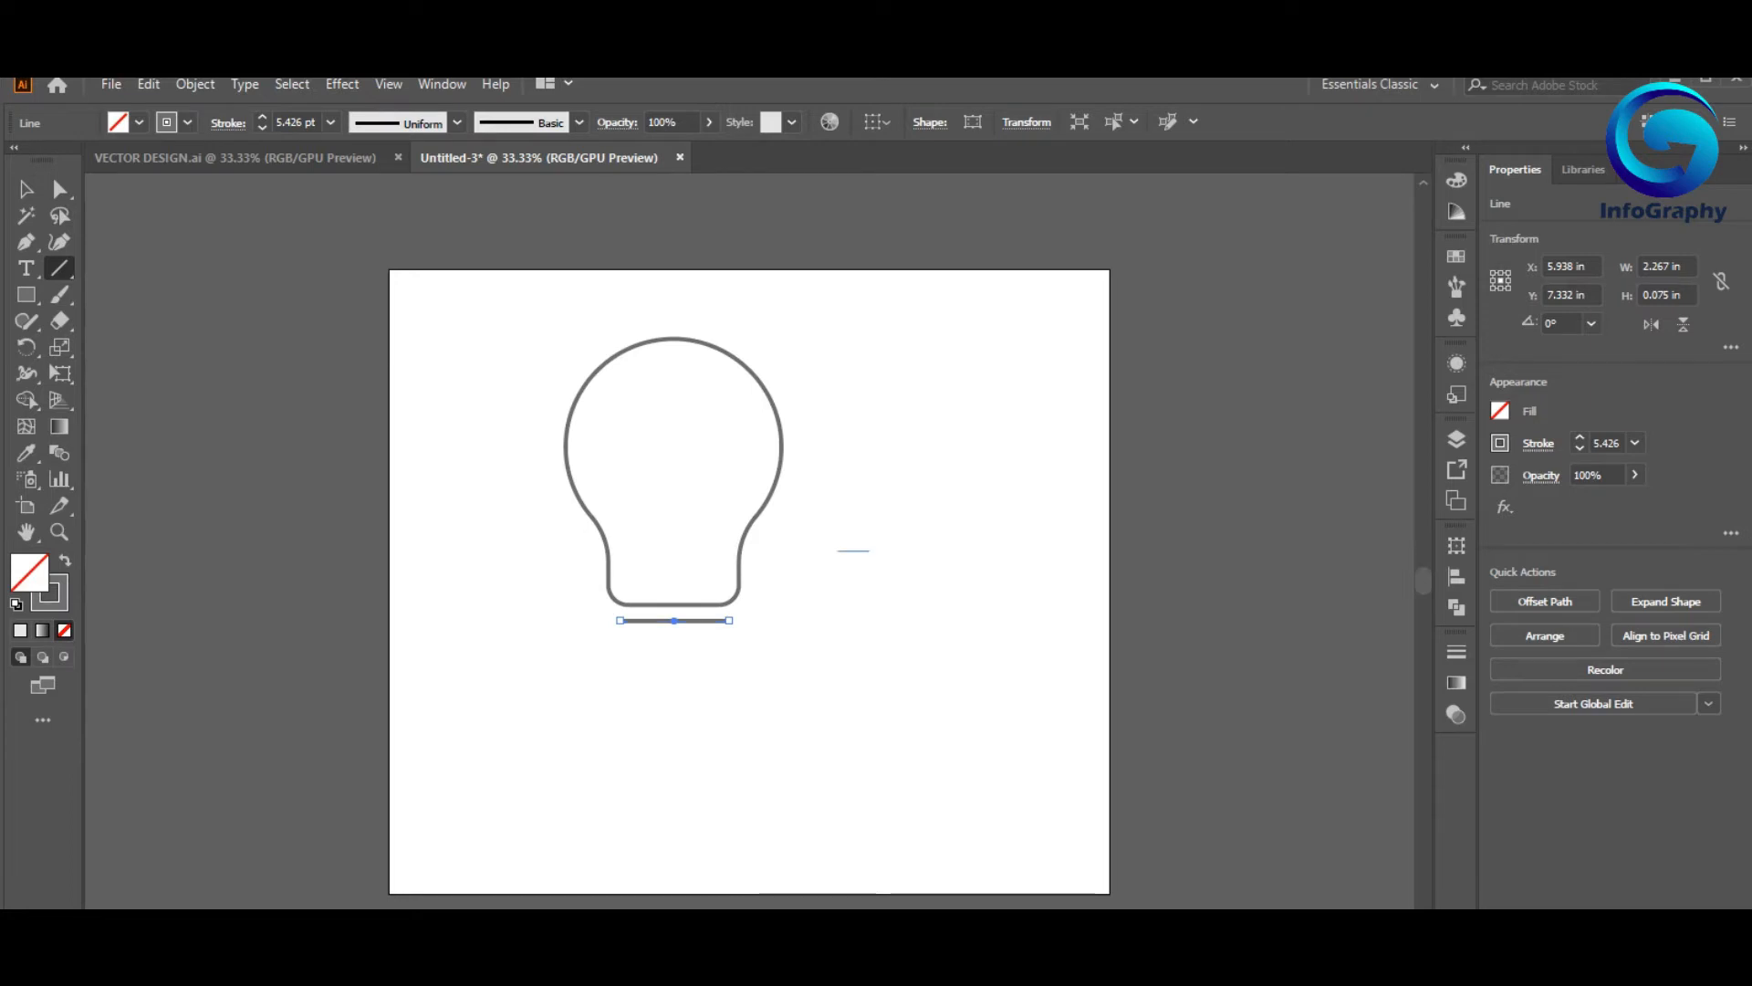
- Draw a slanted line about 3.66 in wide beside the bulb and delete it
{"action": "left_click_drag", "start_coordinate": [869, 550], "coordinate": [1013, 516]}
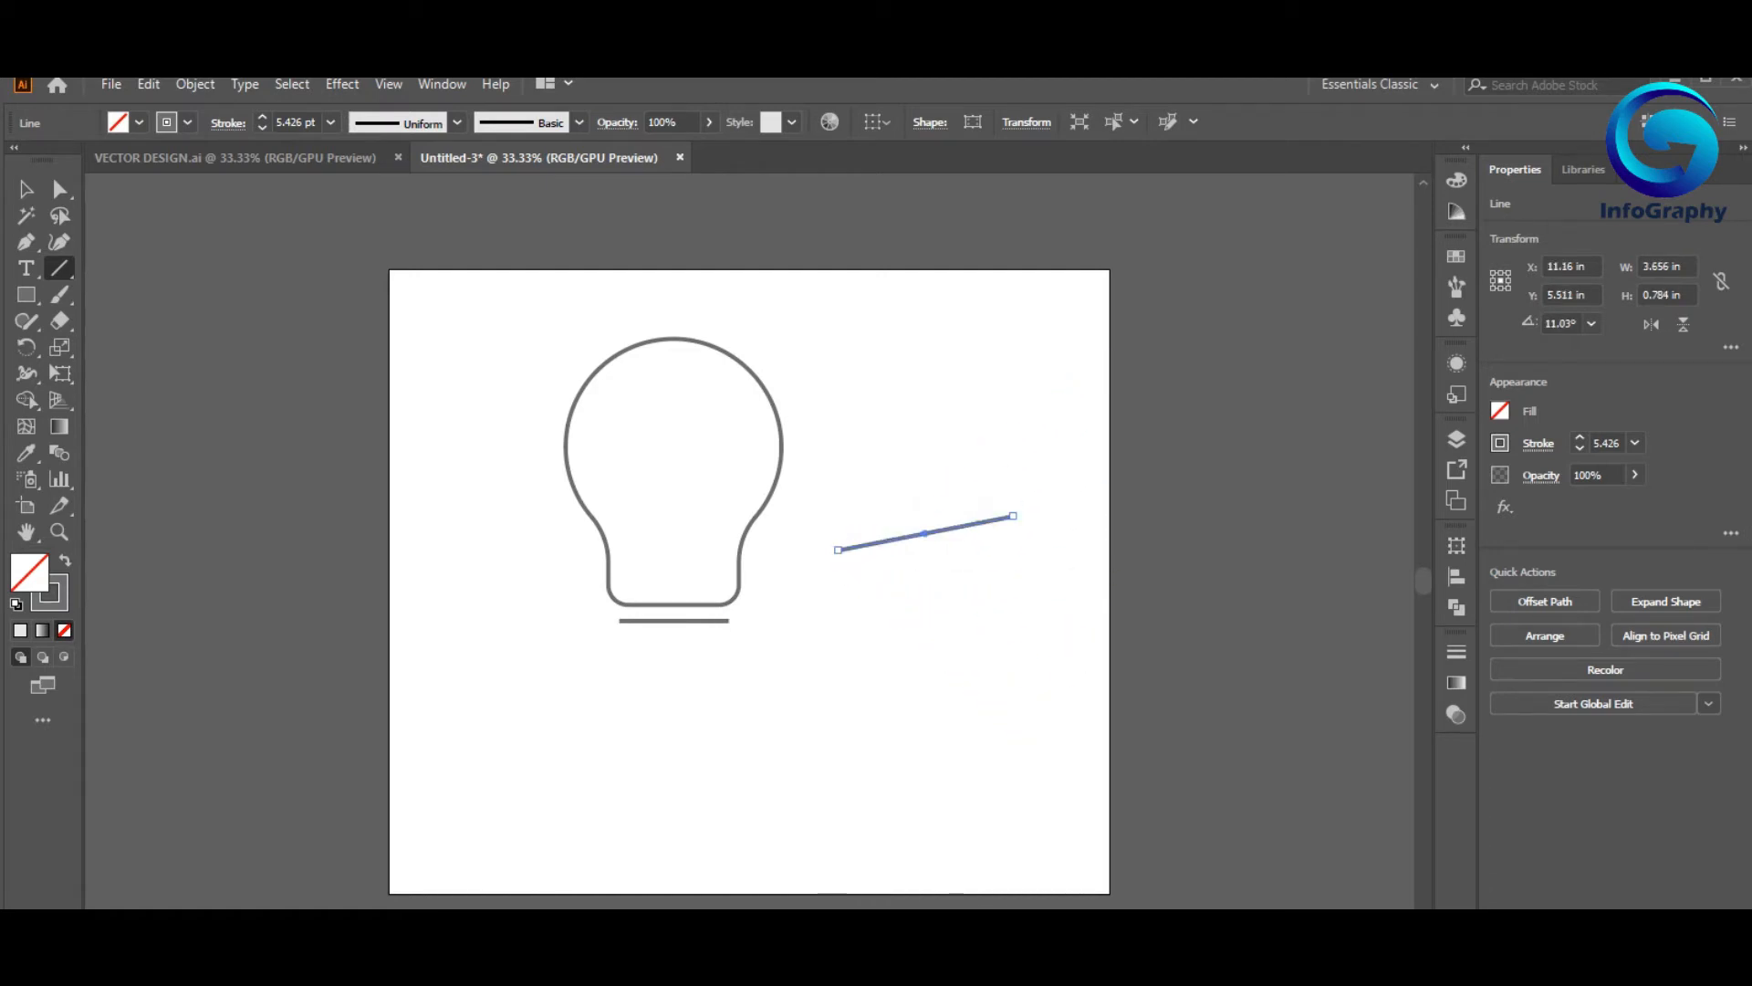
{"action": "key", "text": "Delete"}
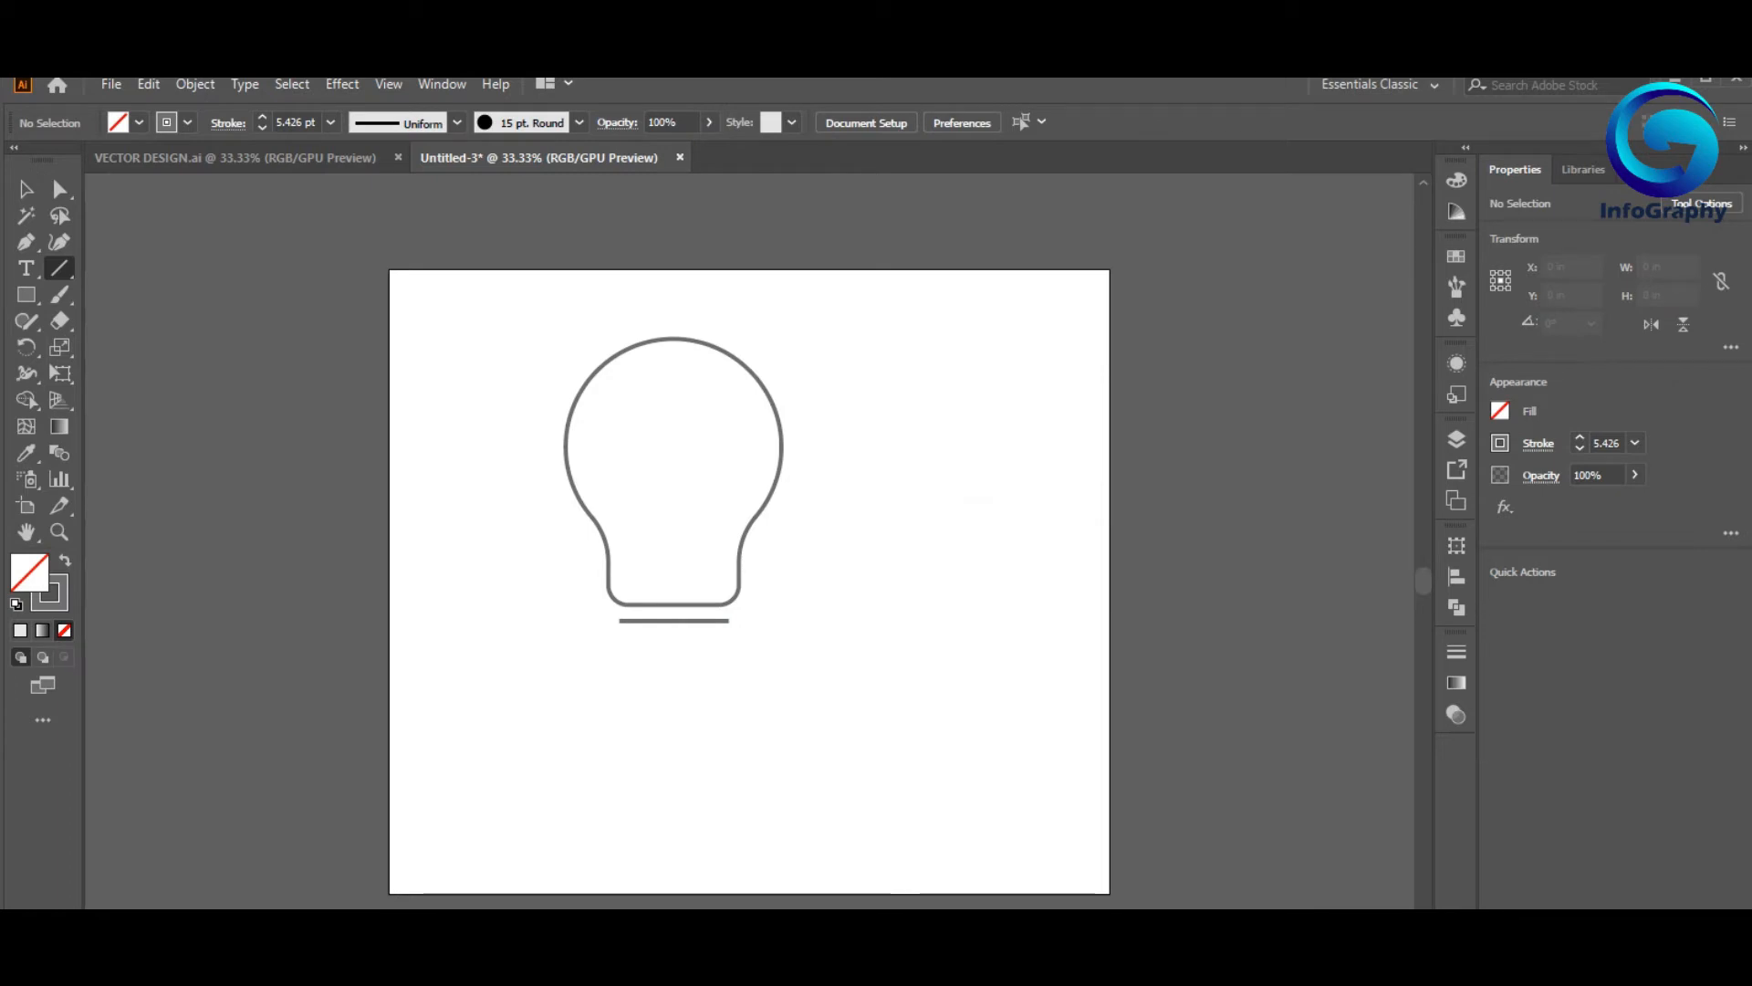
- Apply the 15 pt. Round brush to the horizontal line below the bulb
{"action": "key", "text": "v"}
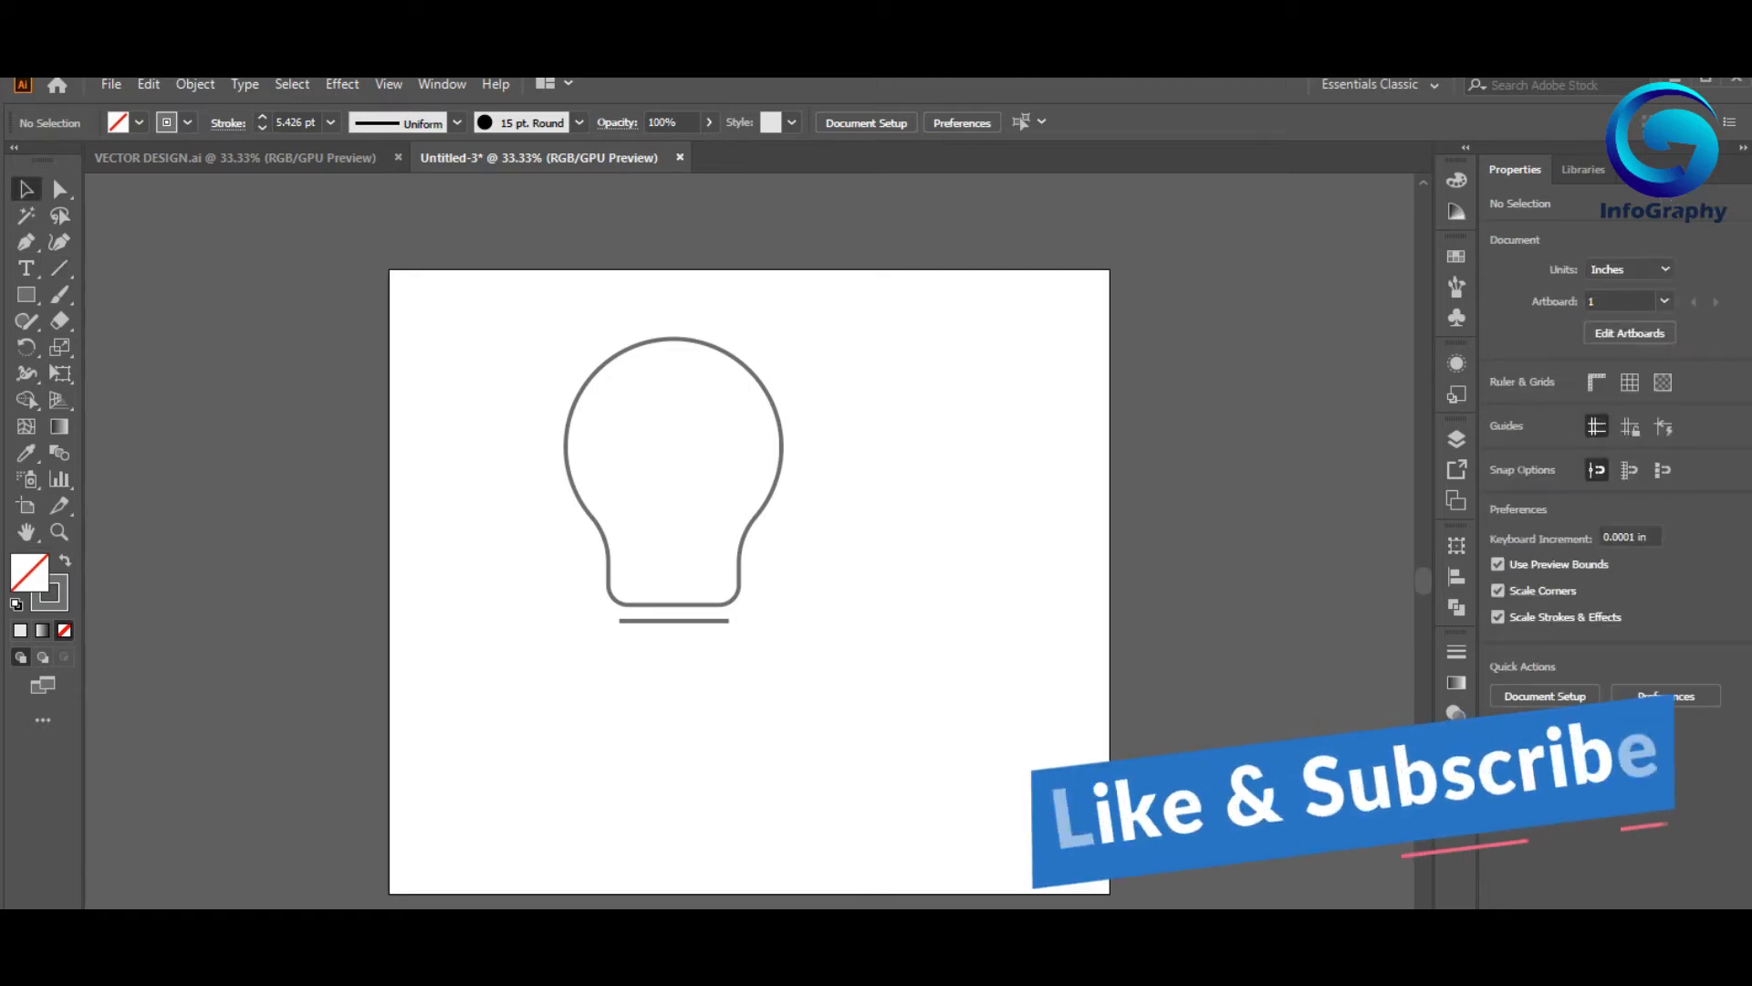
{"action": "left_click_drag", "start_coordinate": [577, 598], "coordinate": [744, 639]}
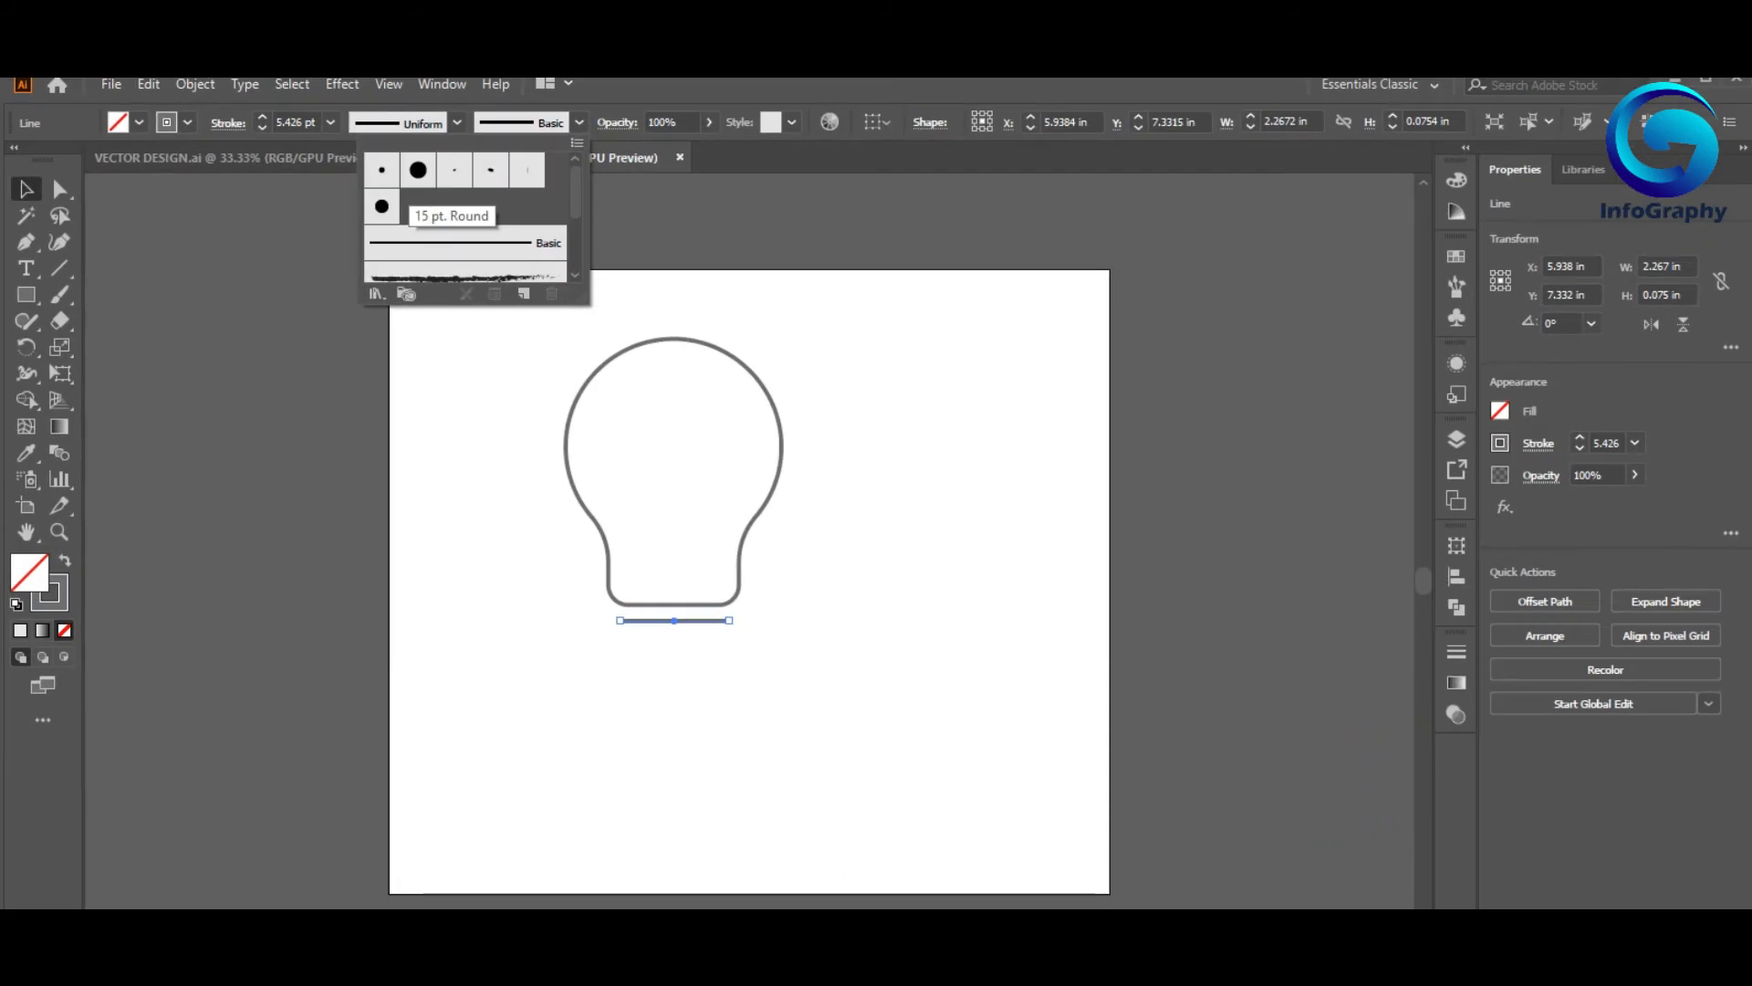
{"action": "left_click", "coordinate": [418, 169]}
{"action": "key", "text": "Escape"}
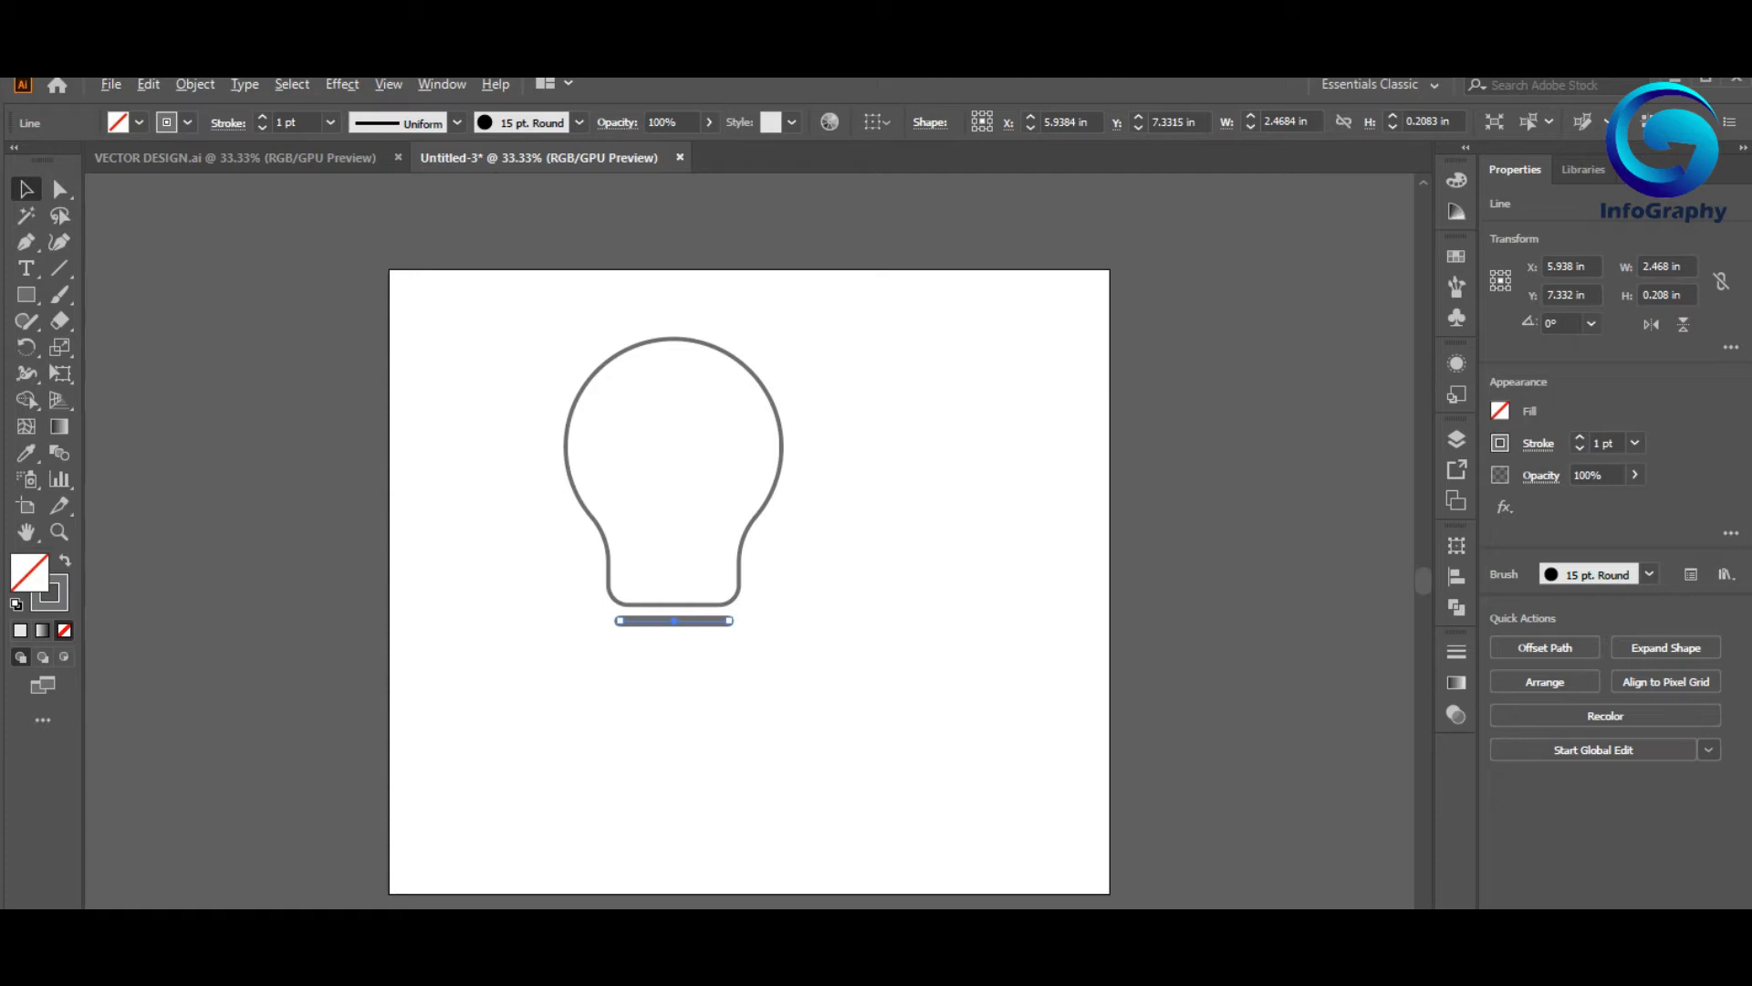
- Duplicate the thick line downward into a stack of three and shorten the lower two progressively
{"action": "left_click_drag", "start_coordinate": [673, 621], "coordinate": [672, 644]}
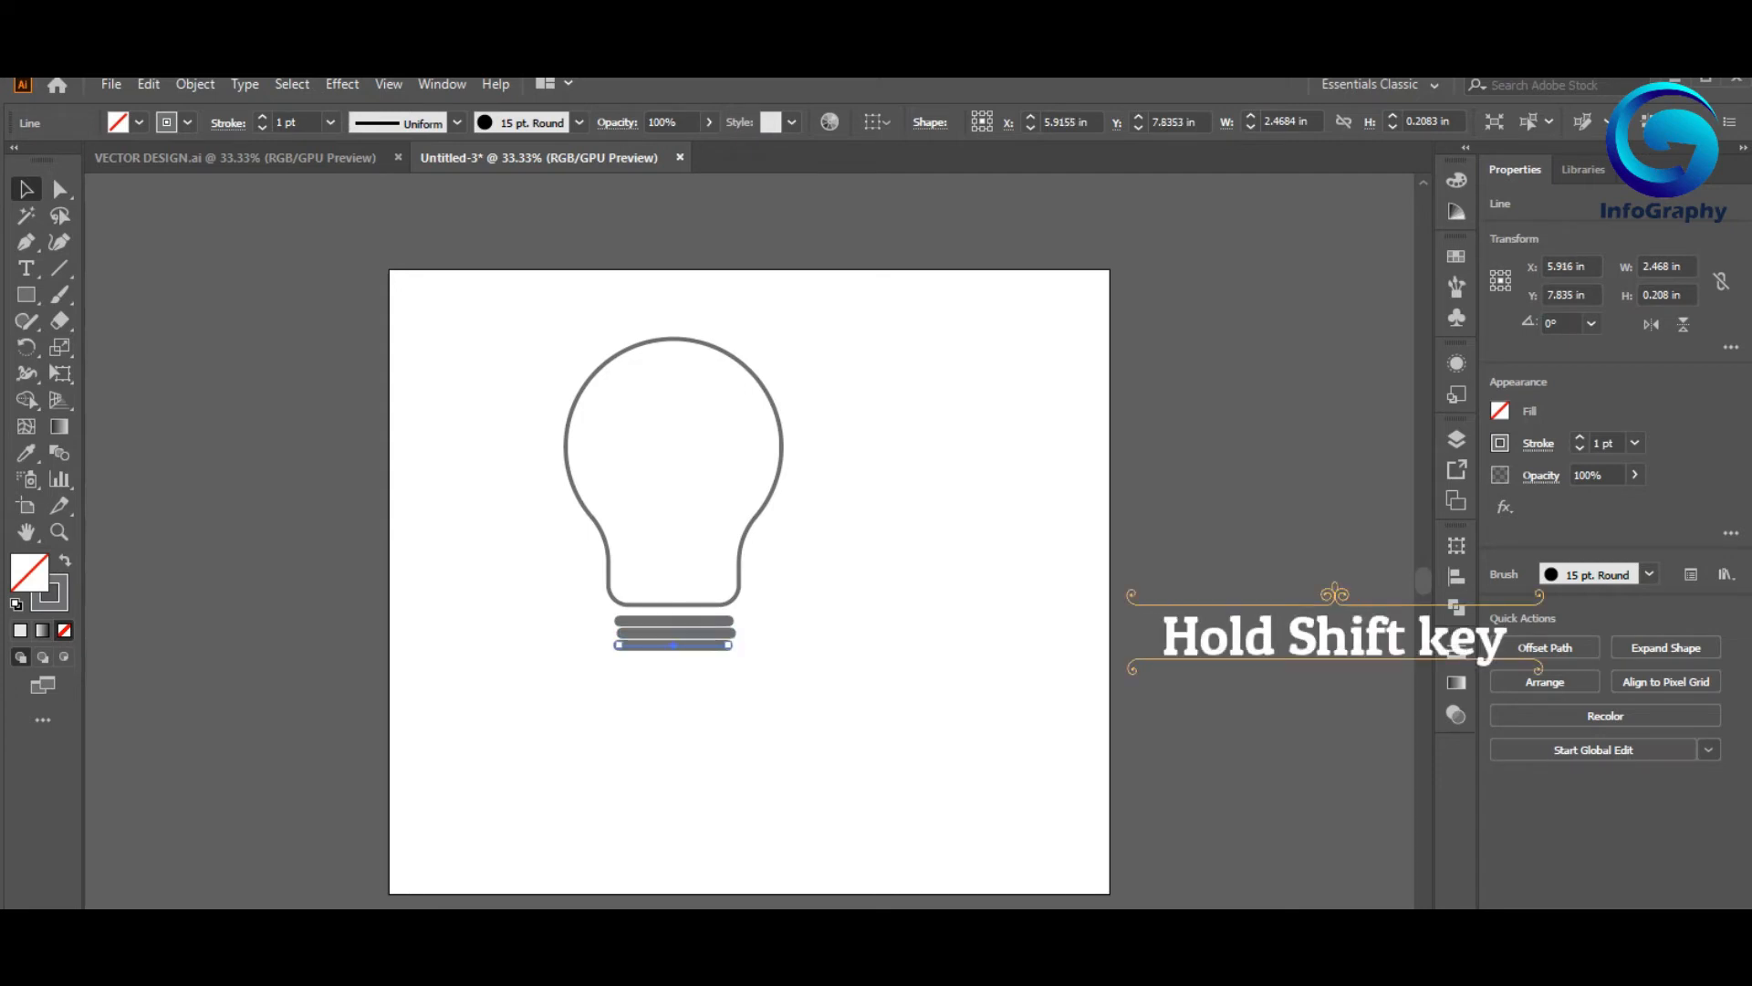
{"action": "mouse_move", "coordinate": [728, 644]}
{"action": "left_mouse_down"}
{"action": "mouse_move", "coordinate": [711, 644]}
{"action": "mouse_move", "coordinate": [736, 632]}
{"action": "left_mouse_up"}
{"action": "left_click", "coordinate": [776, 659]}
{"action": "left_click", "coordinate": [713, 633]}
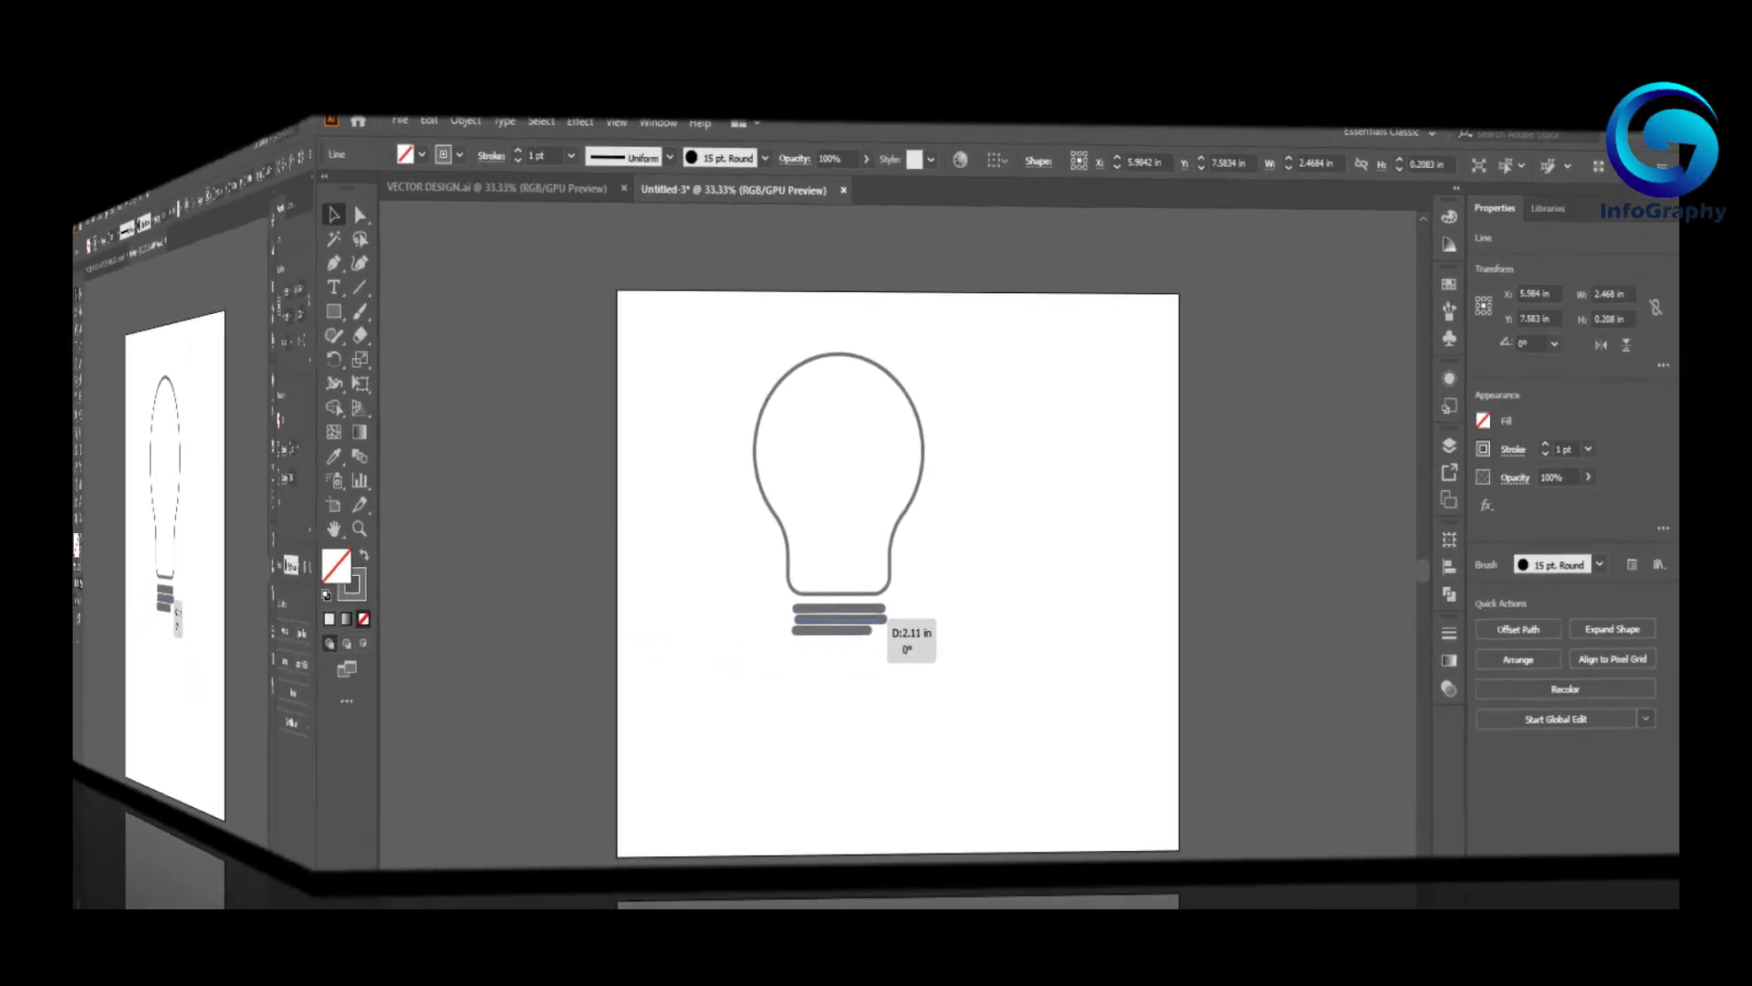
- Align the three stacked base lines by their horizontal centers
{"action": "left_click_drag", "start_coordinate": [778, 677], "coordinate": [592, 611]}
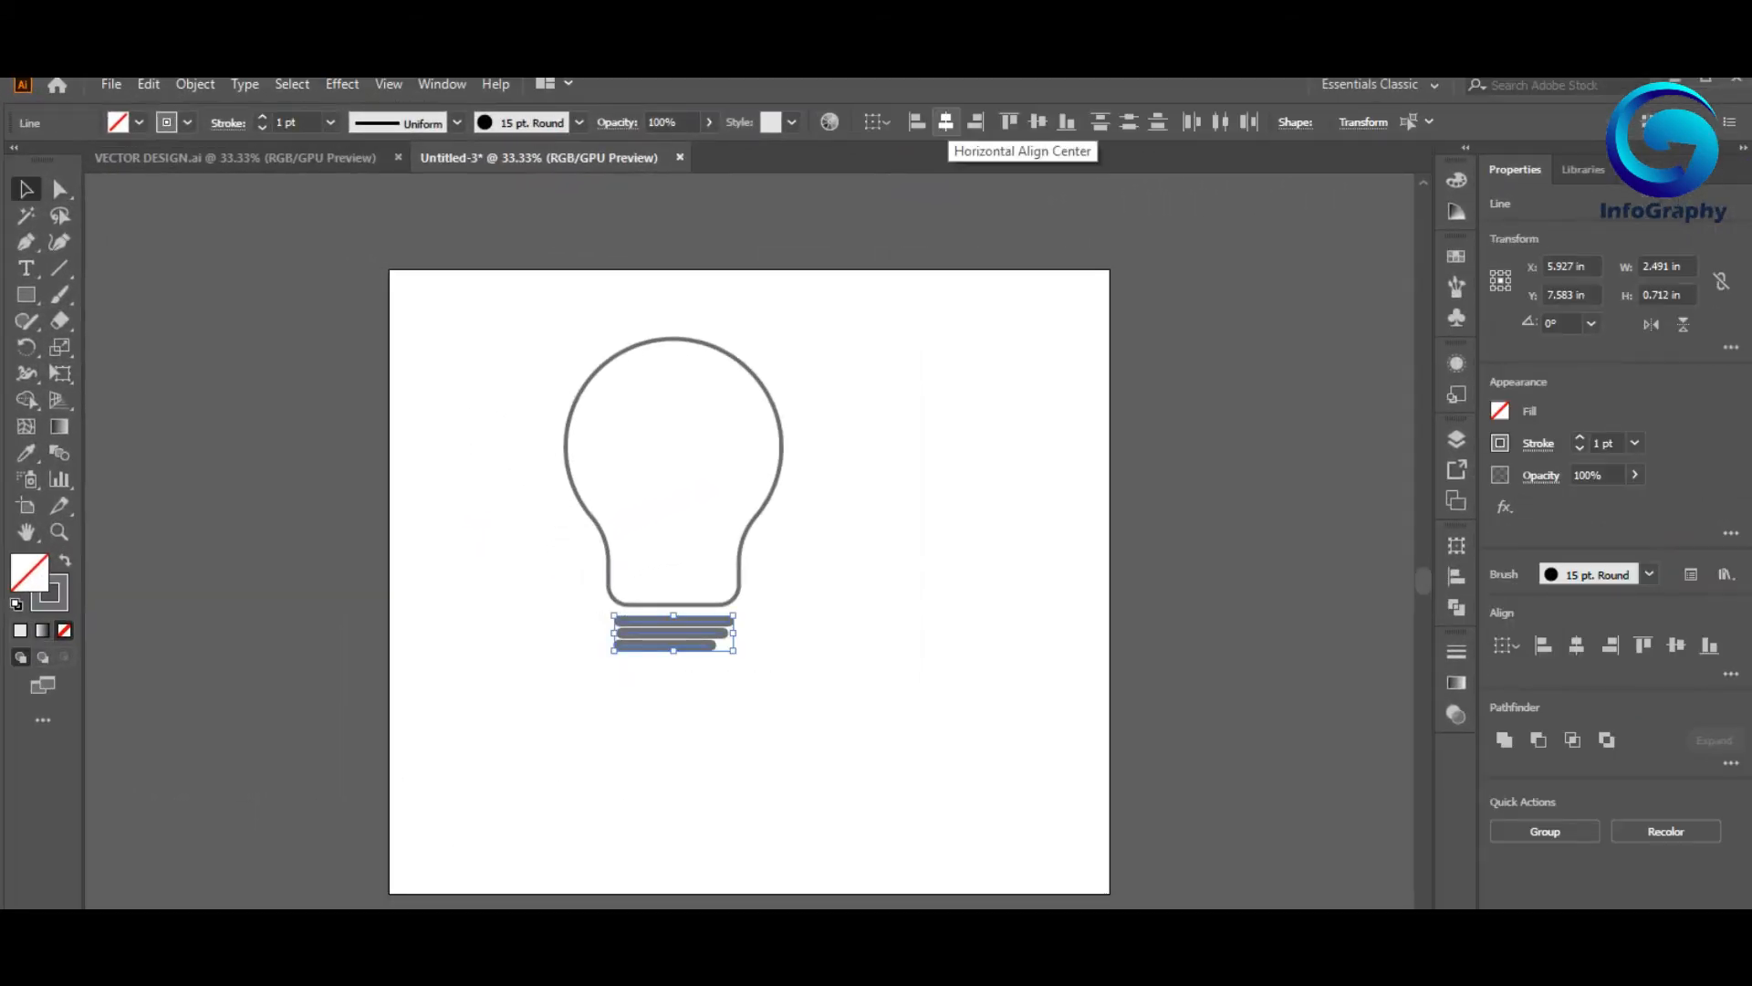
{"action": "left_click", "coordinate": [945, 121]}
{"action": "key", "text": "ctrl+shift+a"}
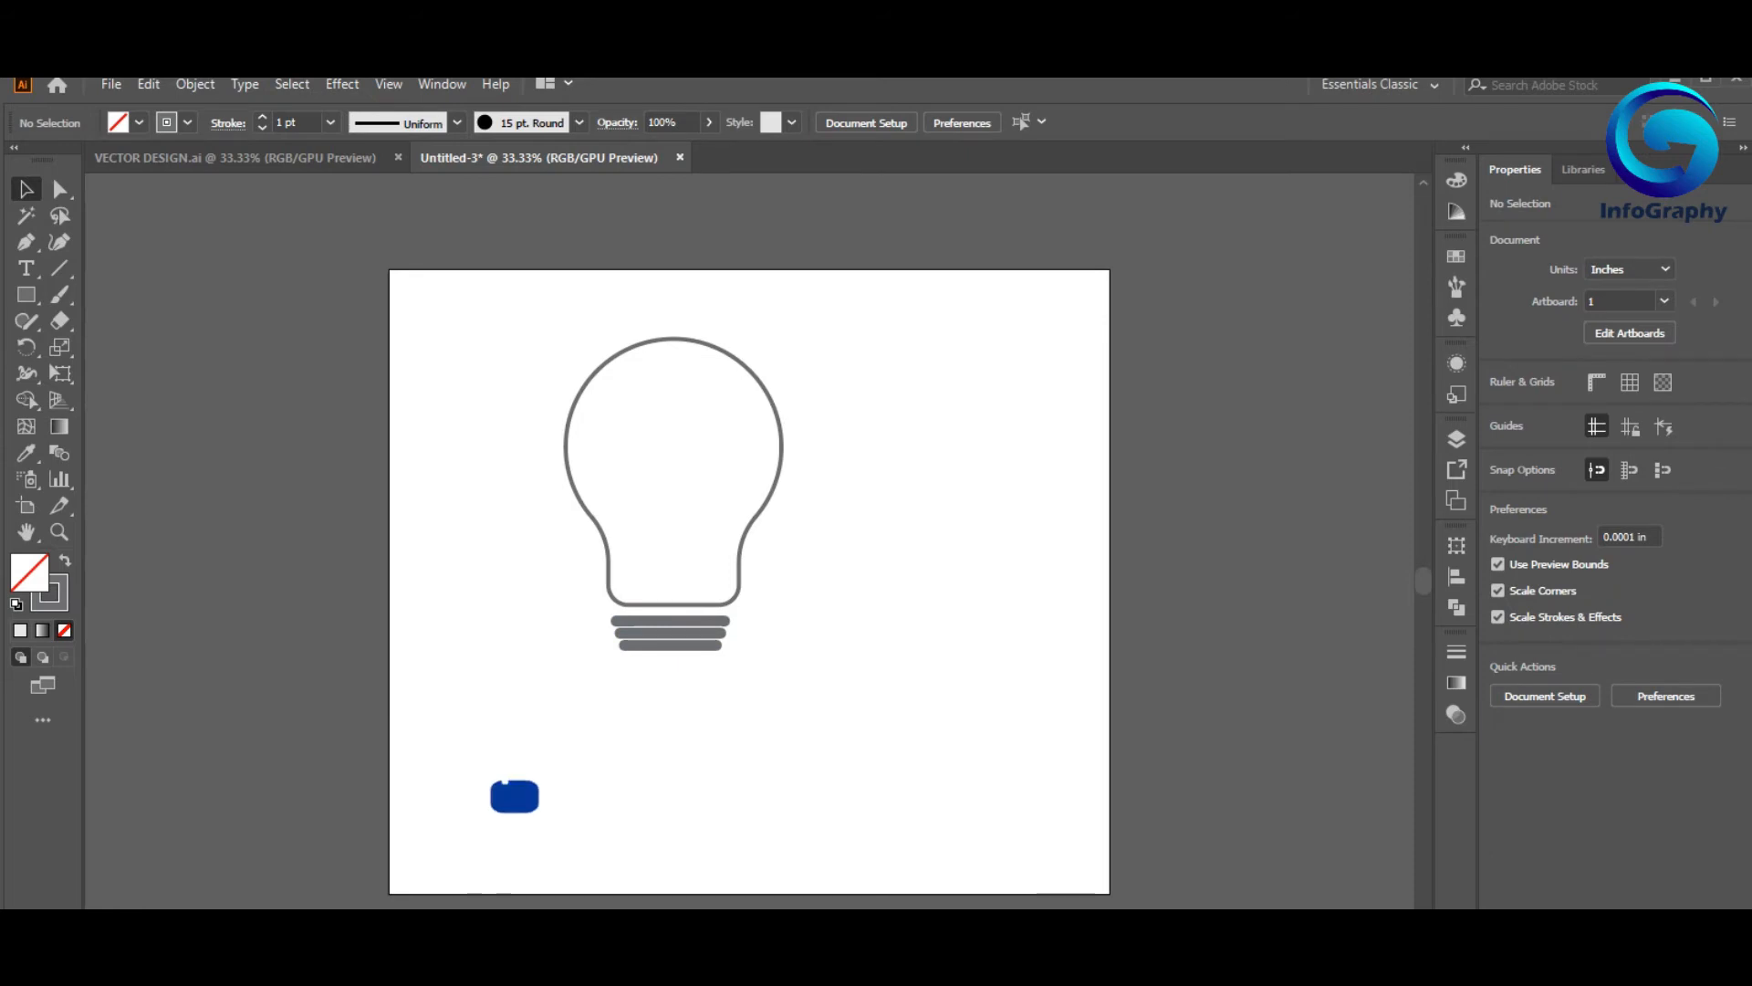
- Scale the three base lines down to about 2.06 in wide, place them close below the bulb, and center them horizontally with it
{"action": "mouse_move", "coordinate": [584, 673]}
{"action": "left_mouse_down"}
{"action": "mouse_move", "coordinate": [701, 619]}
{"action": "mouse_move", "coordinate": [727, 649]}
{"action": "mouse_move", "coordinate": [686, 624]}
{"action": "left_mouse_up"}
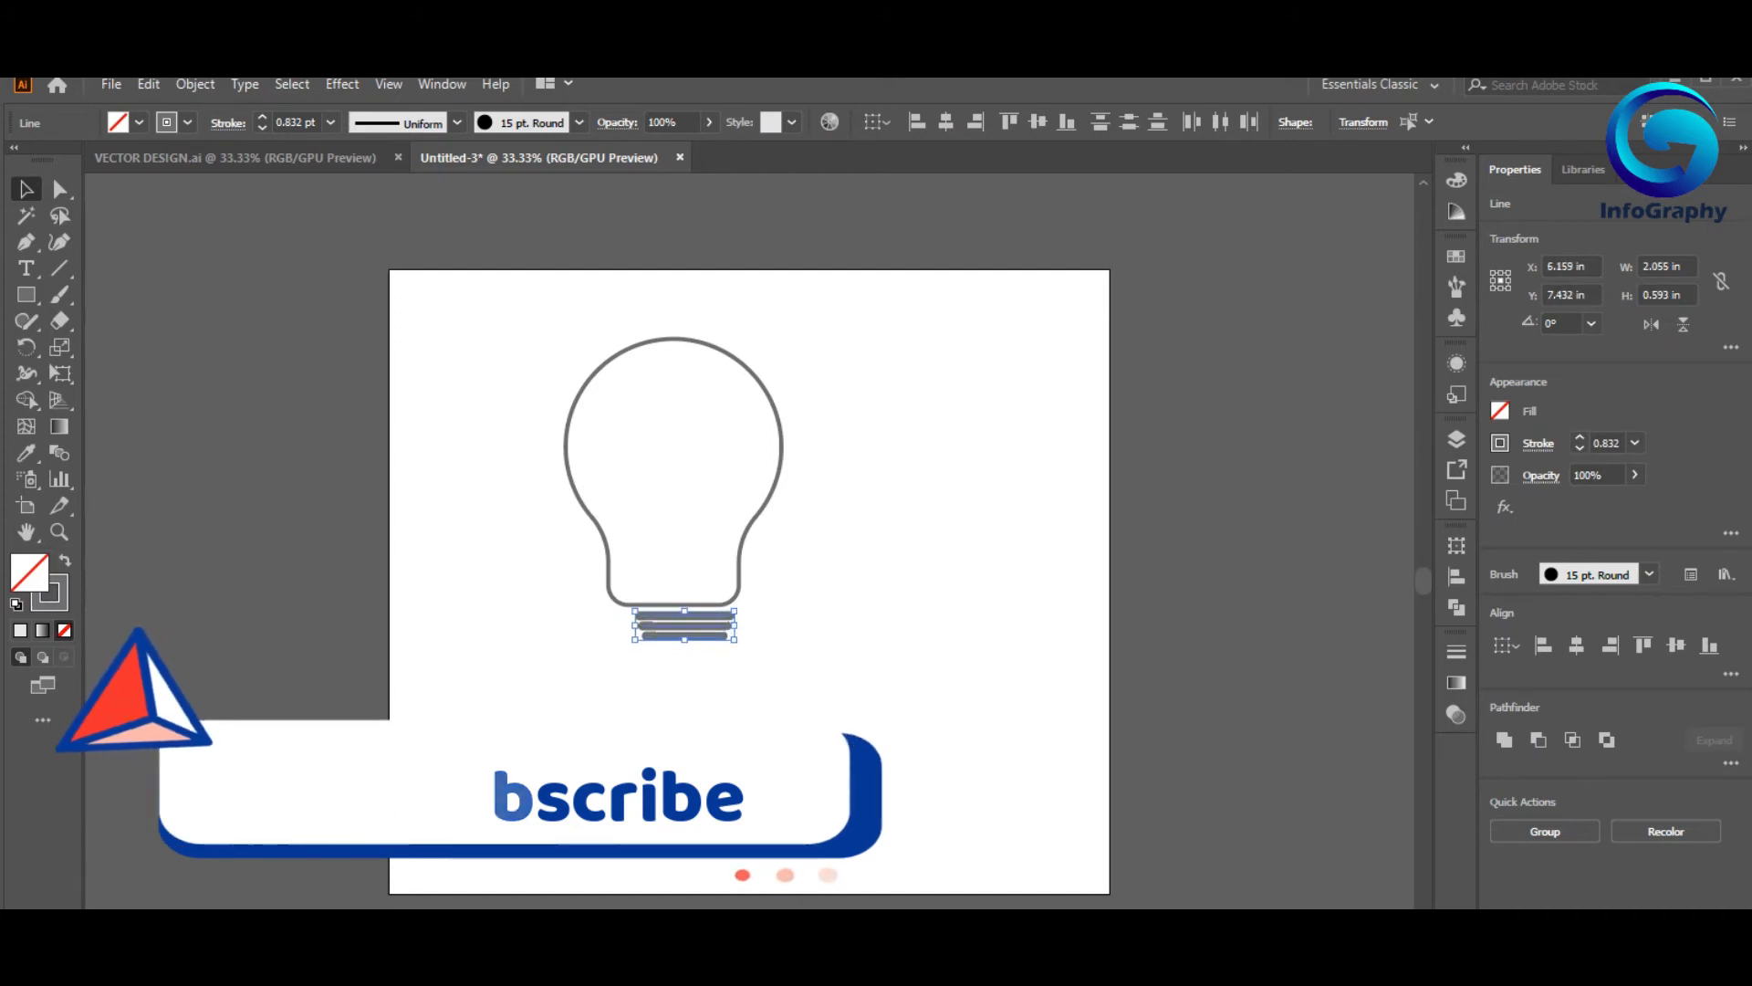
{"action": "left_click_drag", "start_coordinate": [555, 384], "coordinate": [801, 695]}
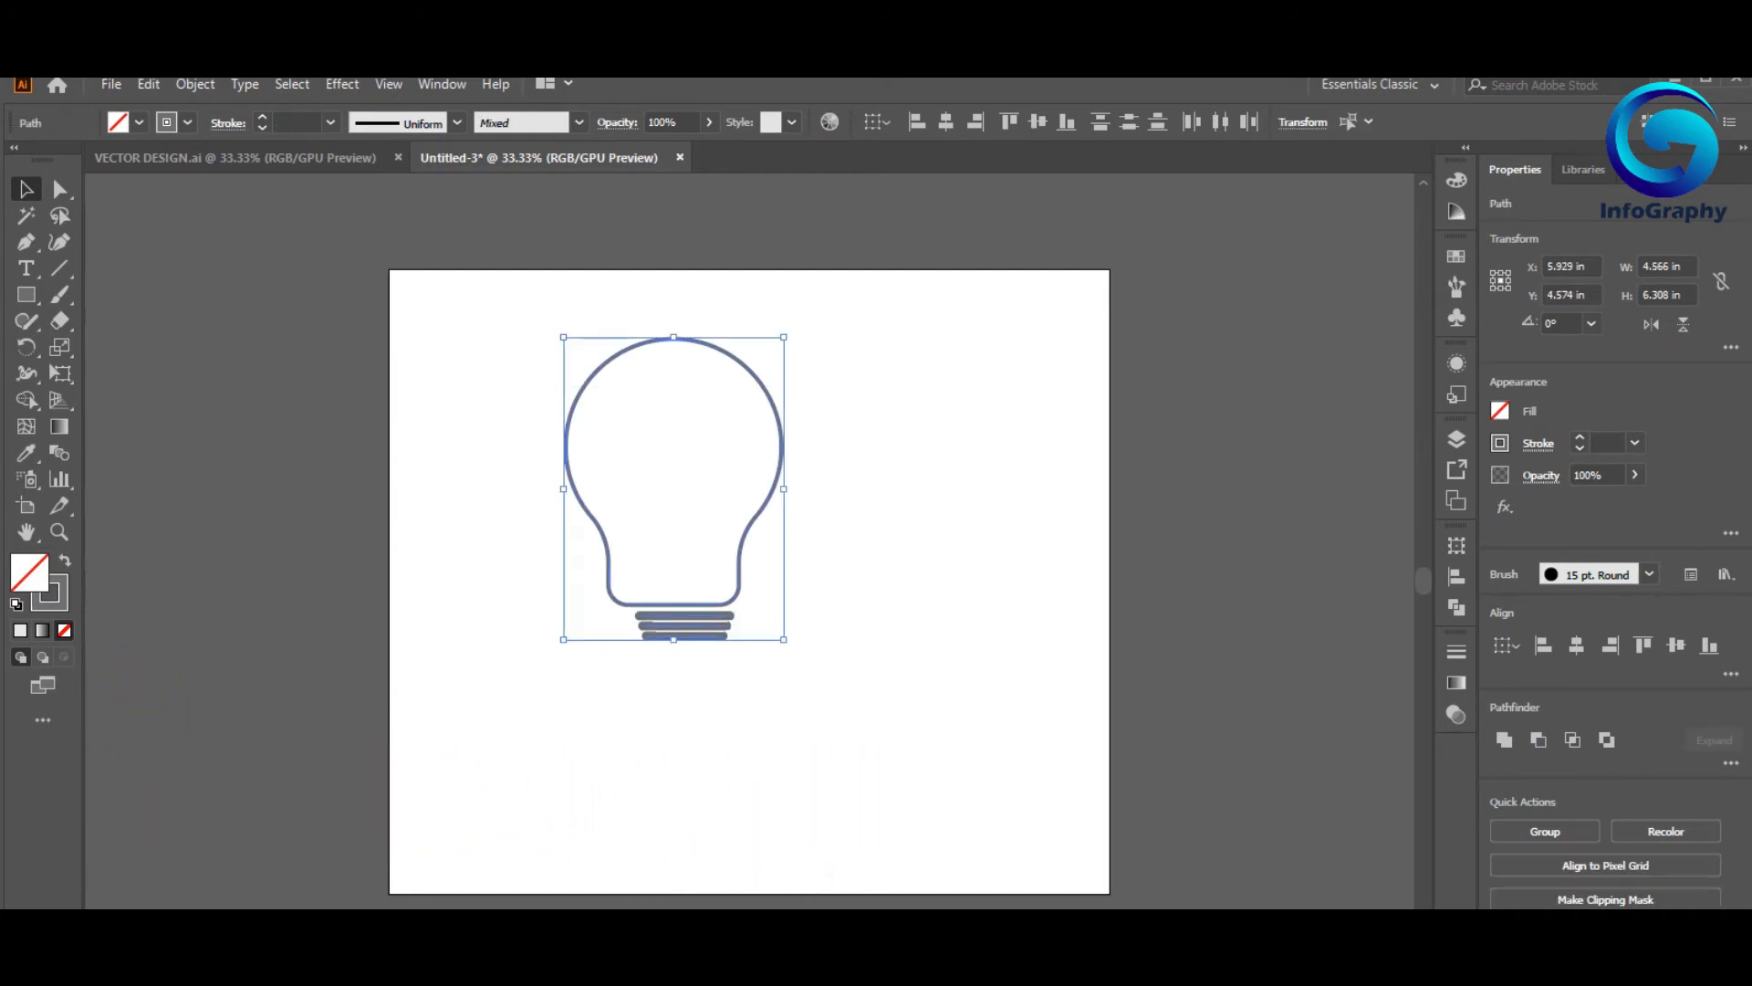
{"action": "left_click", "coordinate": [946, 122]}
{"action": "left_click", "coordinate": [940, 393]}
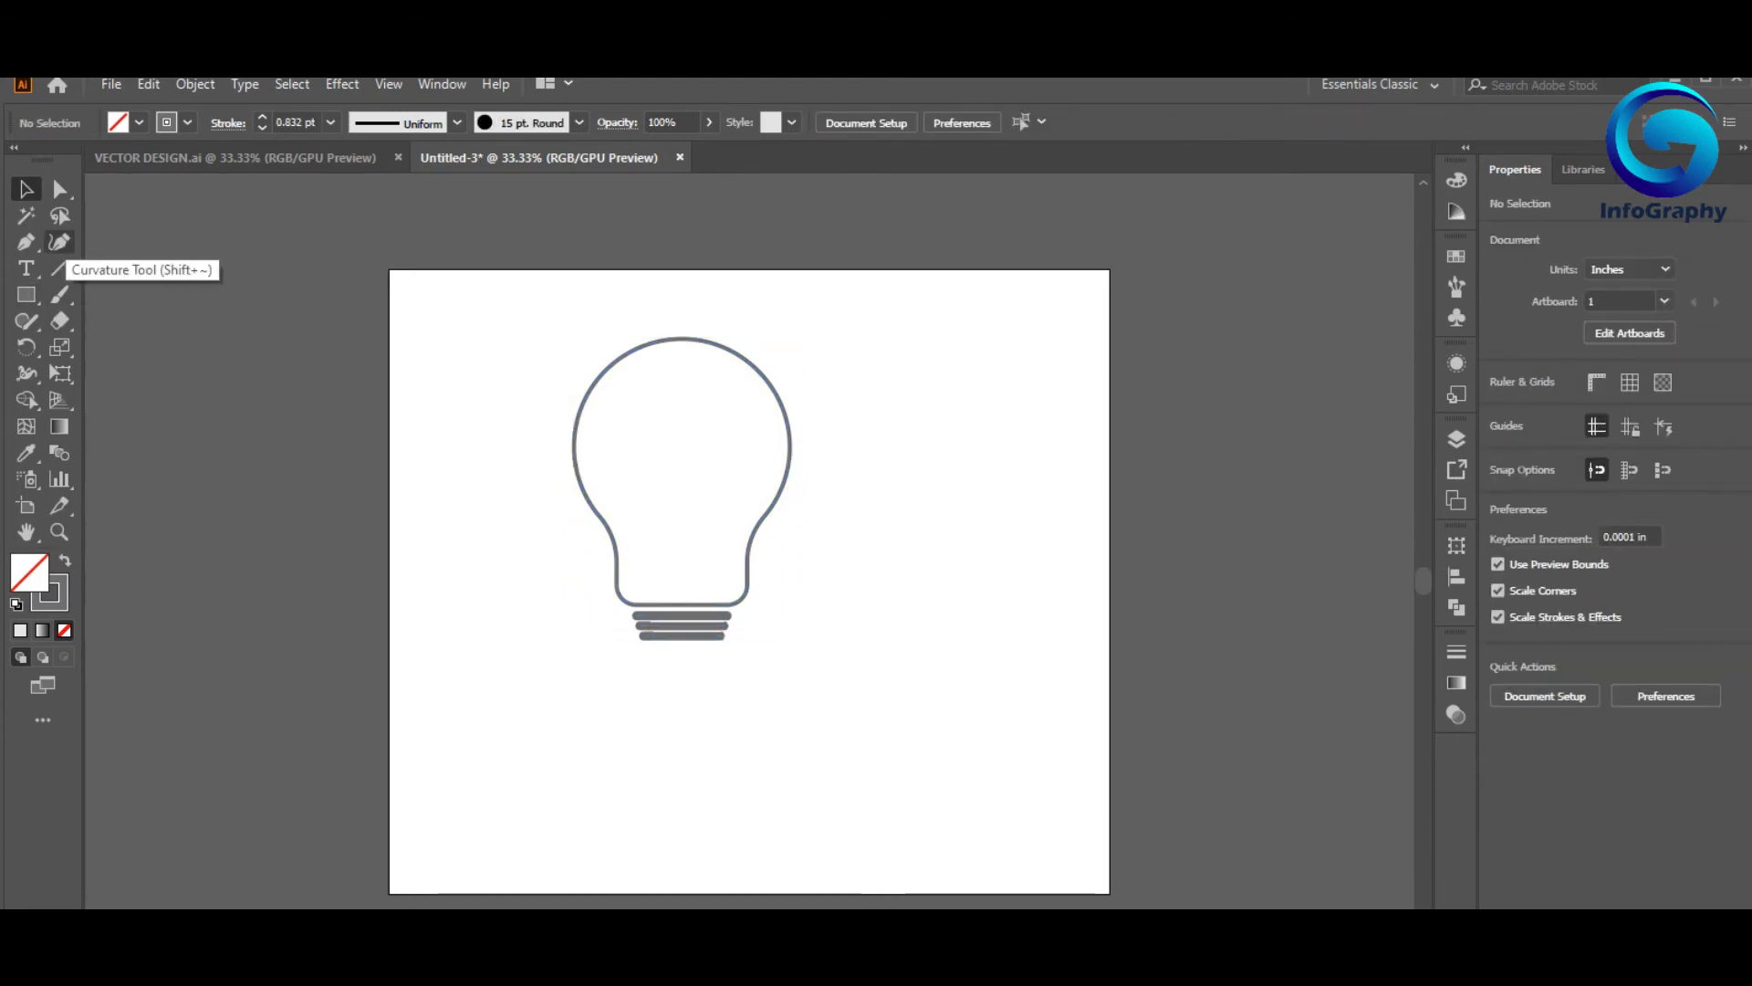
- Draw a closed leaf-shaped highlight about 1.5 by 1.28 in inside the bulb's upper left with the Curvature tool, and fill it light gray
{"action": "left_click", "coordinate": [58, 242]}
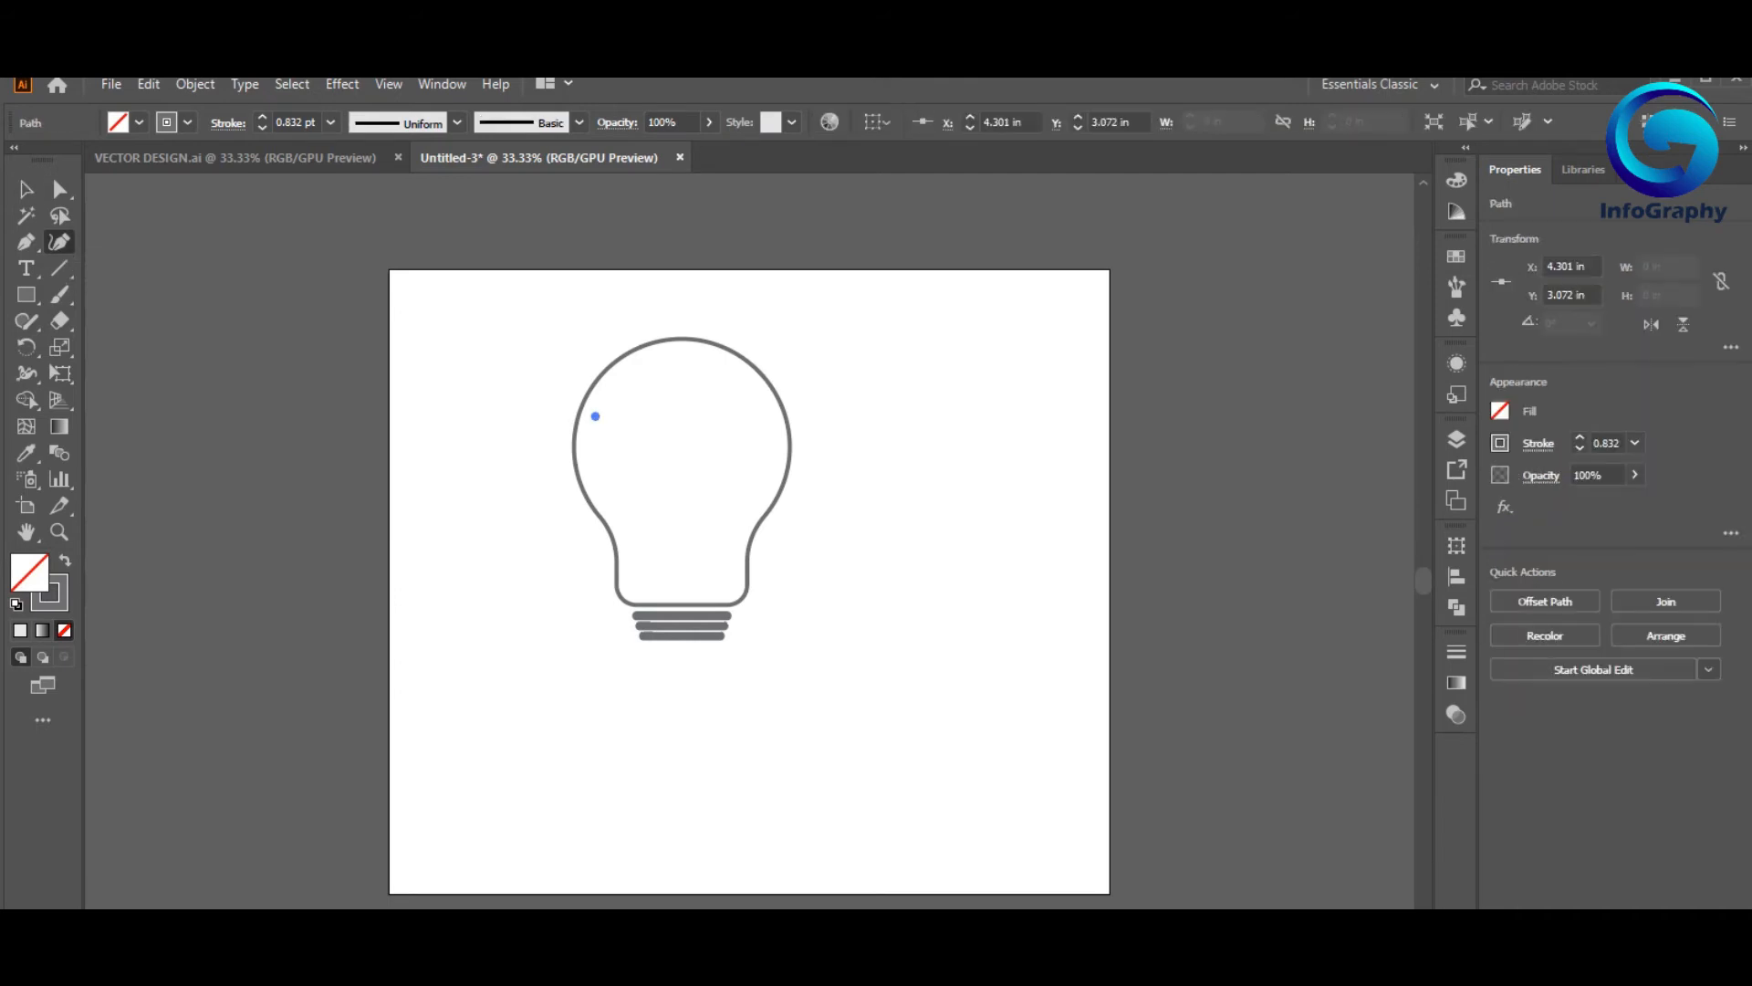
{"action": "left_click", "coordinate": [621, 373]}
{"action": "left_click", "coordinate": [667, 358]}
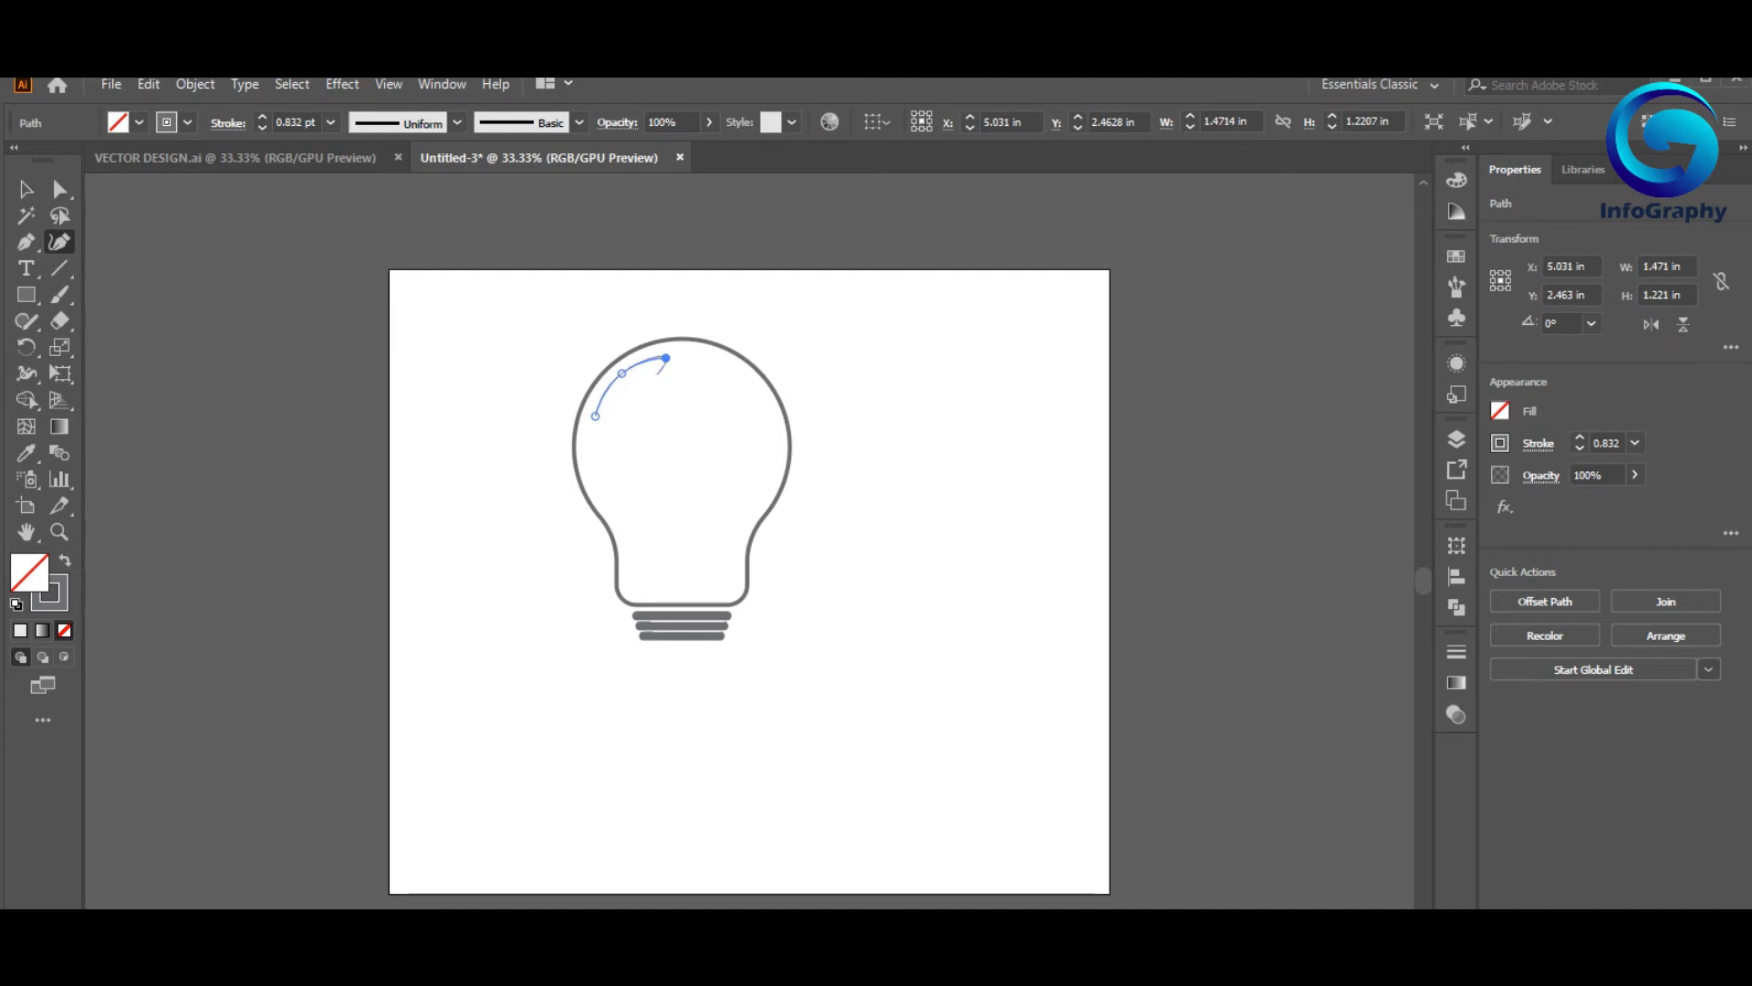
{"action": "left_click", "coordinate": [595, 416]}
{"action": "left_click", "coordinate": [25, 188]}
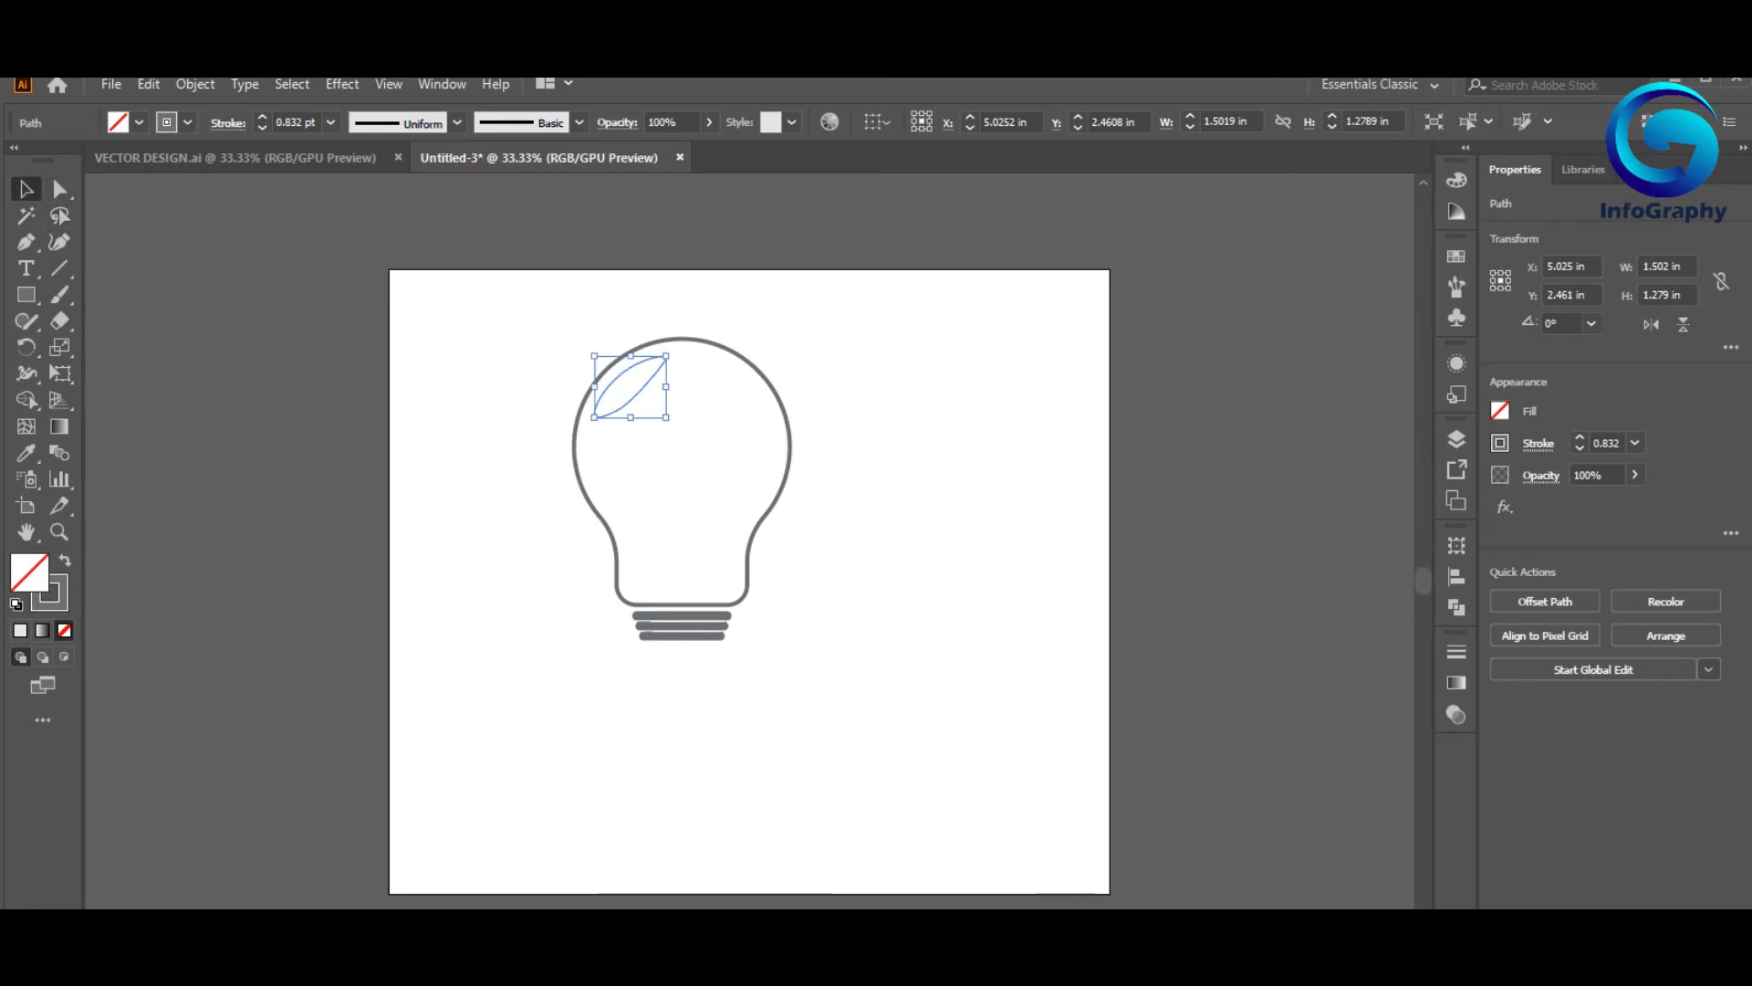
{"action": "left_click", "coordinate": [1500, 411]}
{"action": "left_click", "coordinate": [1399, 553]}
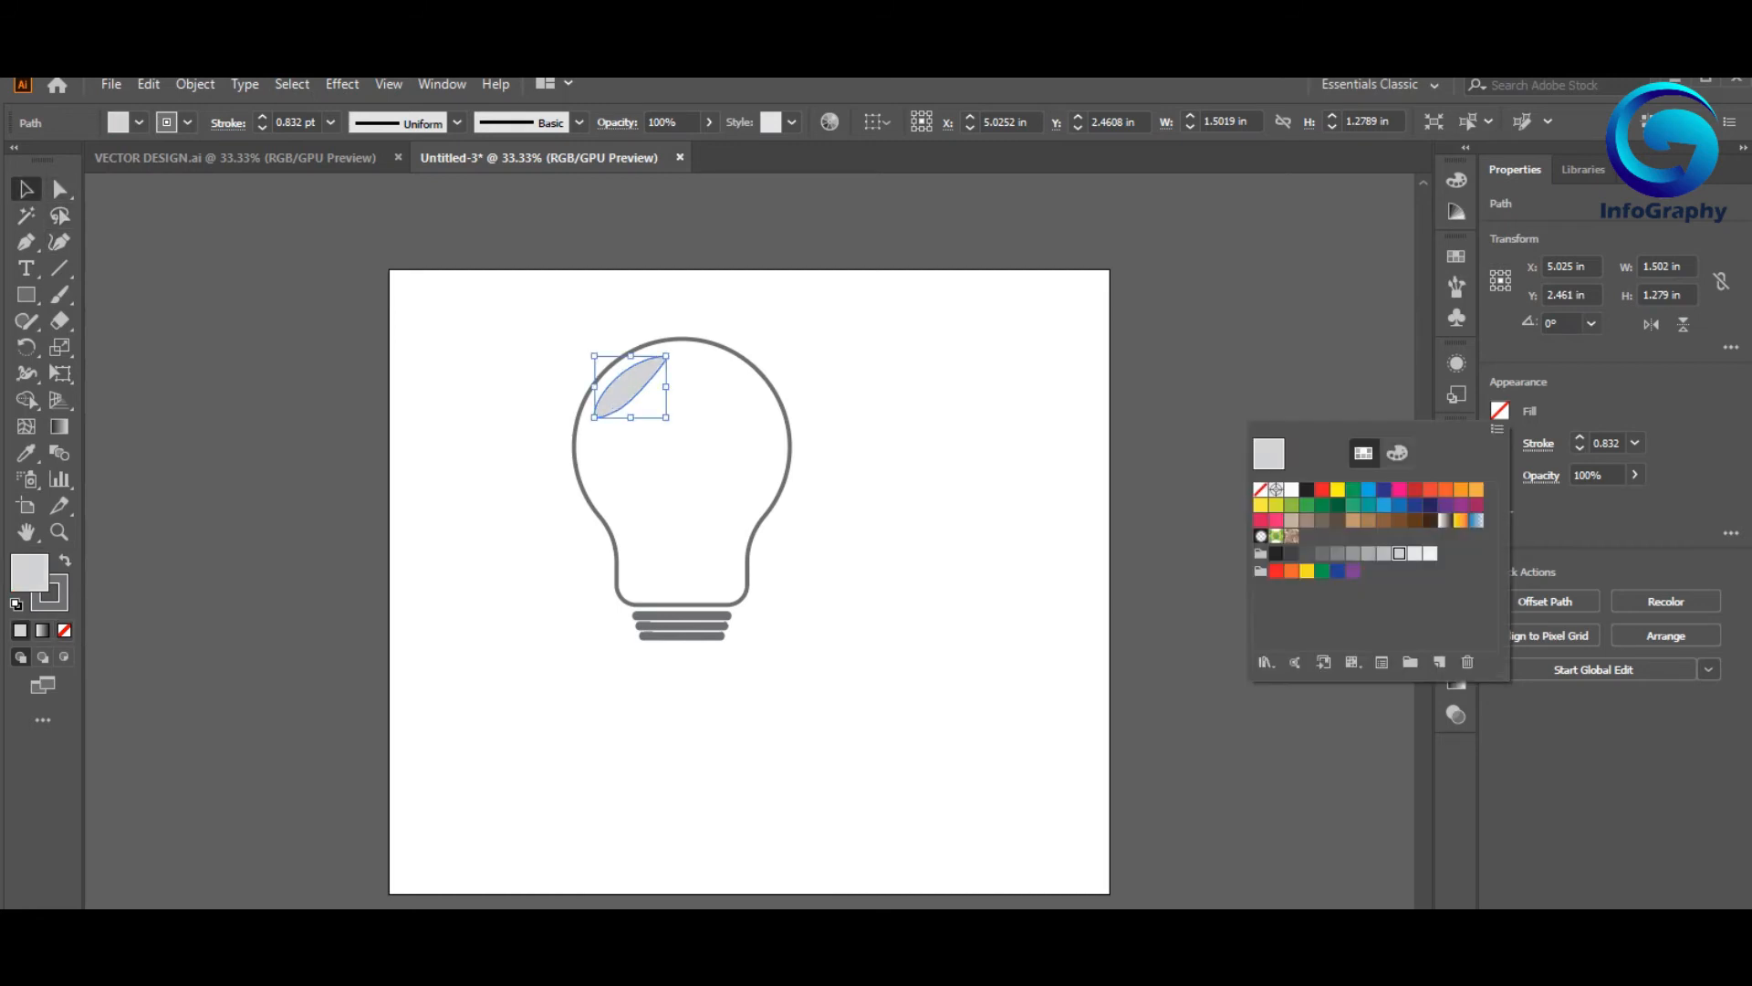
- Remove the stroke from the leaf-shaped highlight, then rotate it about 5° and nudge it to follow the glass edge
{"action": "key", "text": "Escape"}
{"action": "left_click", "coordinate": [1579, 449]}
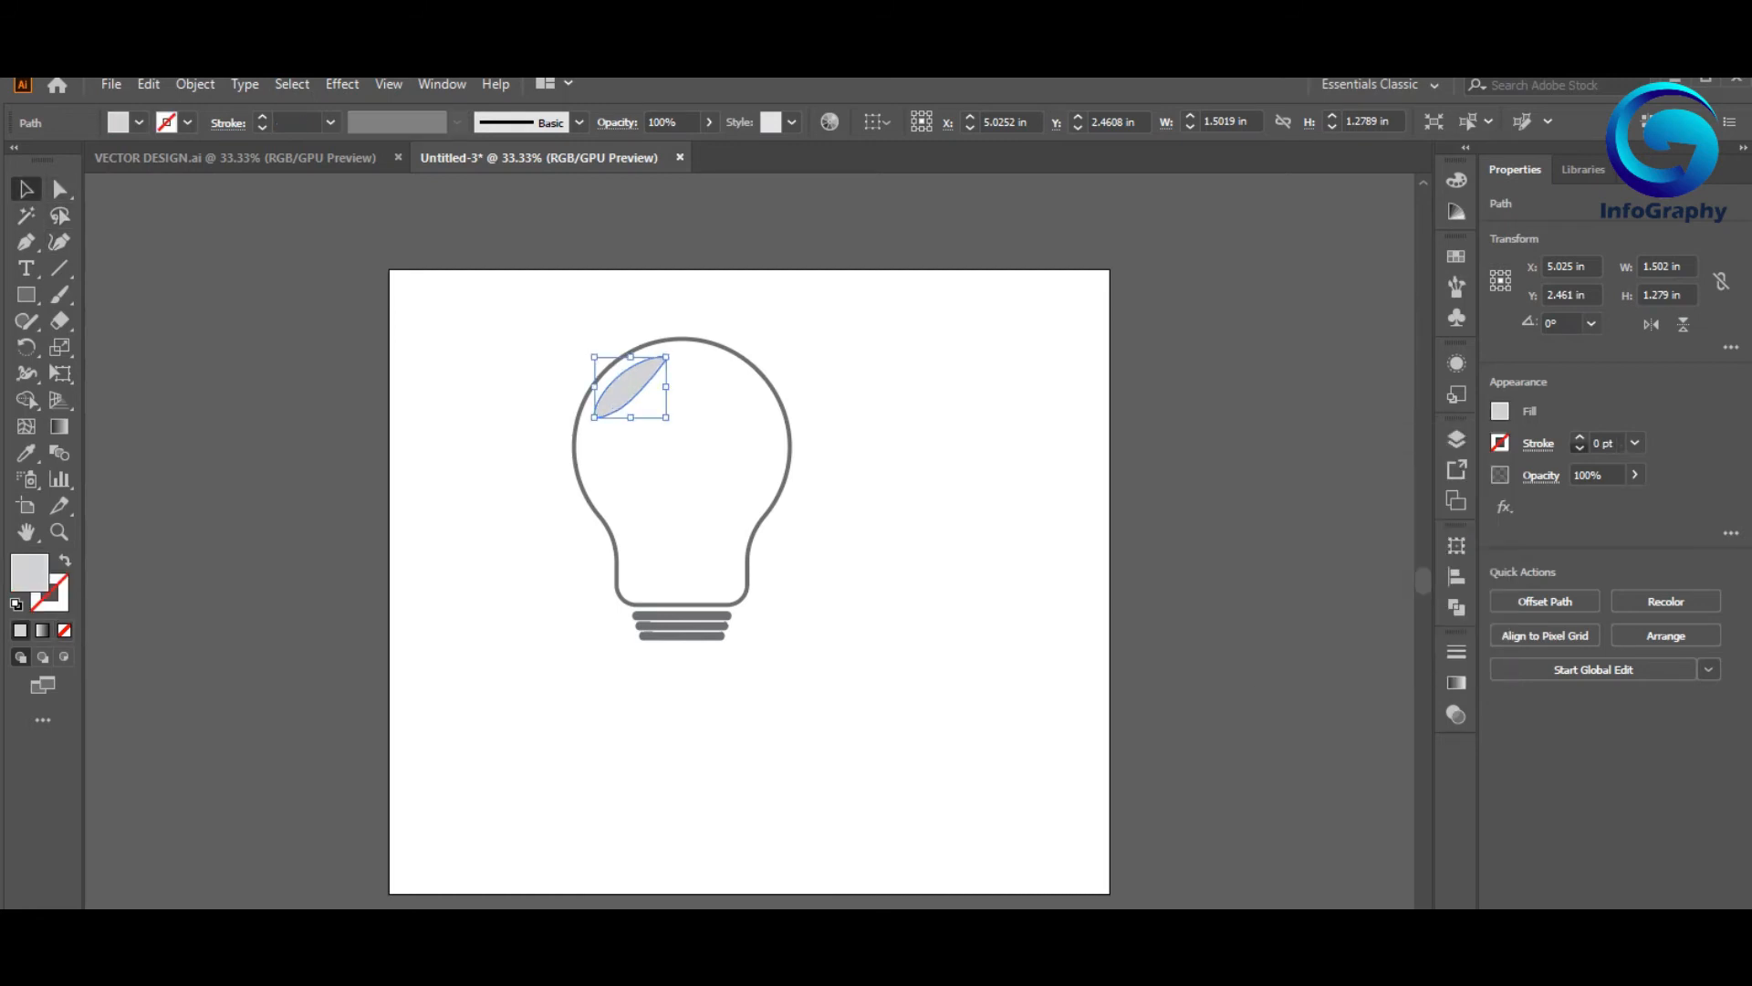
{"action": "left_click", "coordinate": [968, 493]}
{"action": "mouse_move", "coordinate": [630, 388]}
{"action": "left_mouse_down"}
{"action": "mouse_move", "coordinate": [661, 359]}
{"action": "mouse_move", "coordinate": [627, 395]}
{"action": "left_mouse_up"}
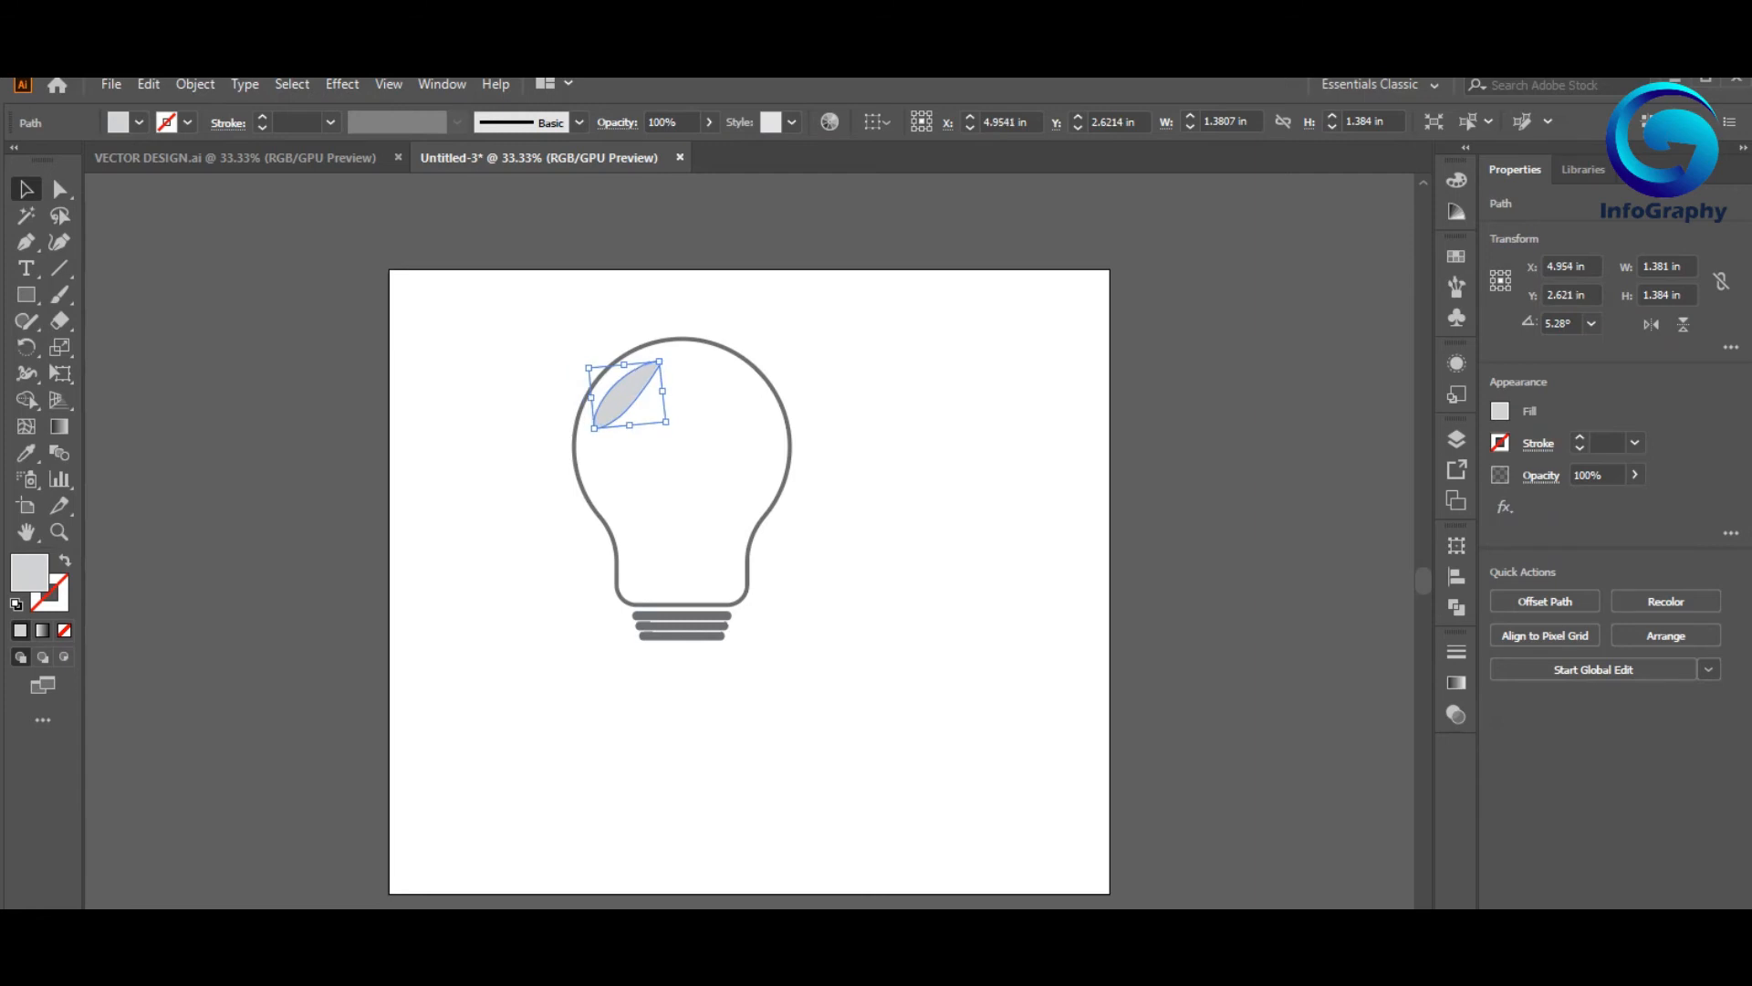
- Group the bulb outline, the gray highlight and the three base lines into one object
{"action": "left_click", "coordinate": [546, 340]}
{"action": "left_click_drag", "start_coordinate": [552, 339], "coordinate": [730, 659]}
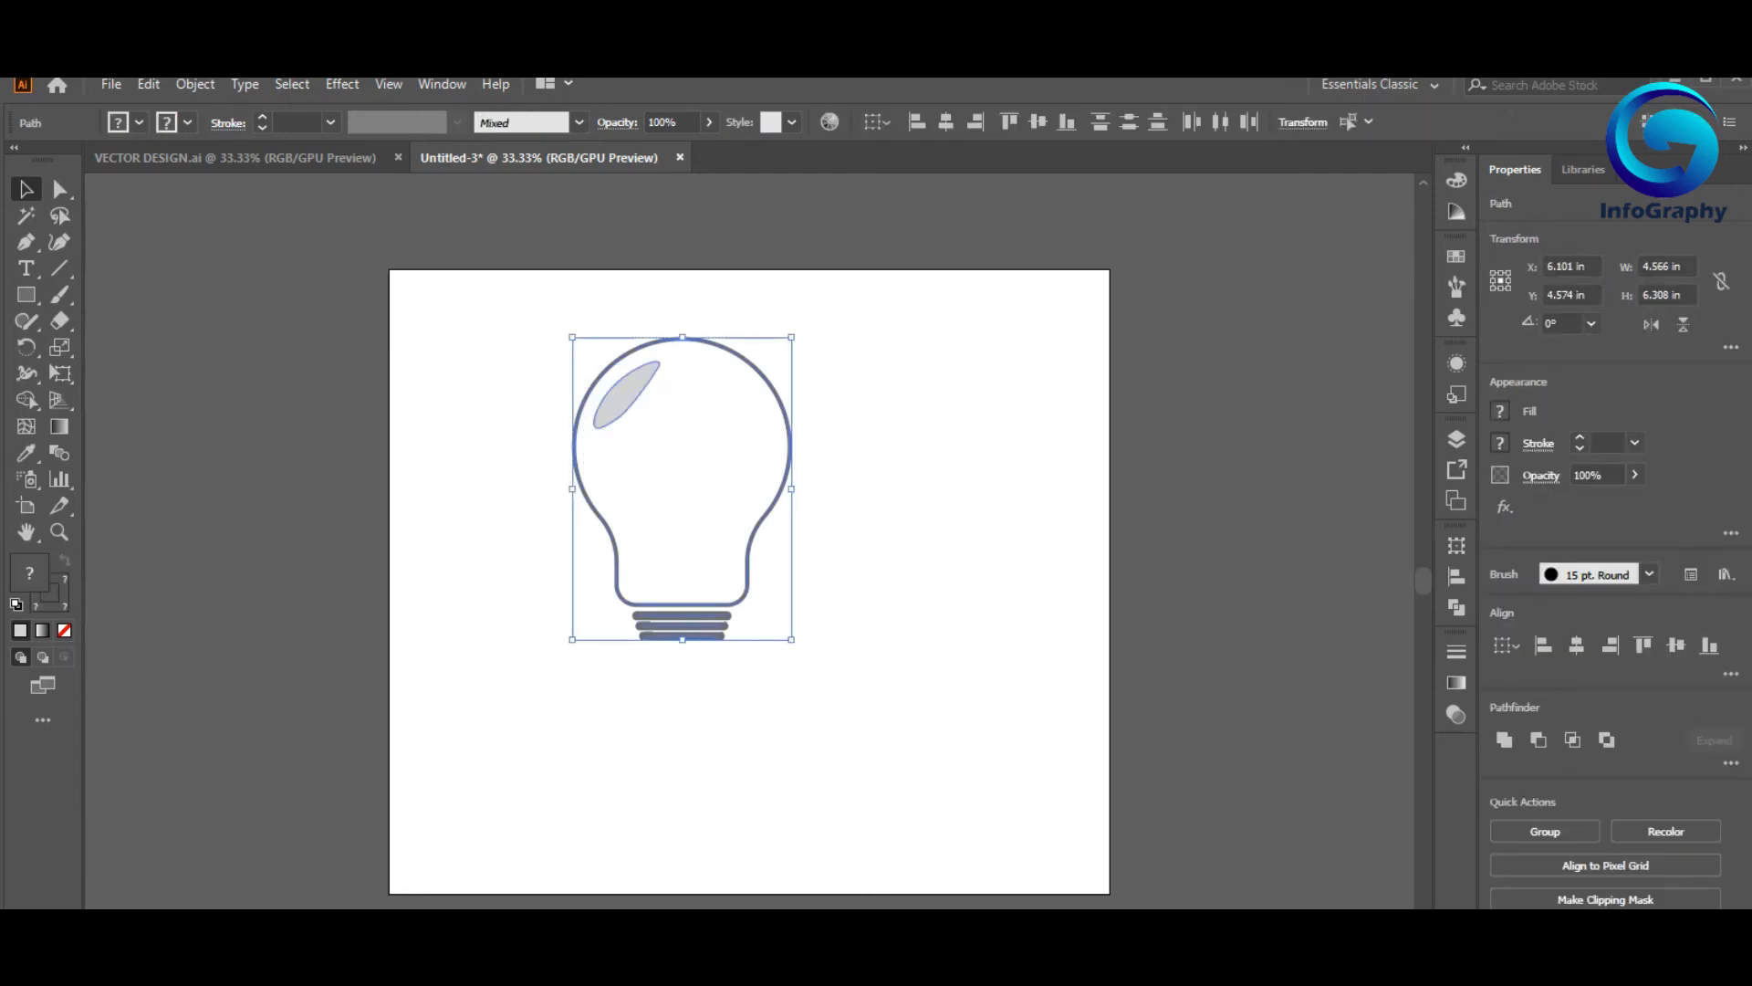
{"action": "key", "text": "ctrl+shift+a"}
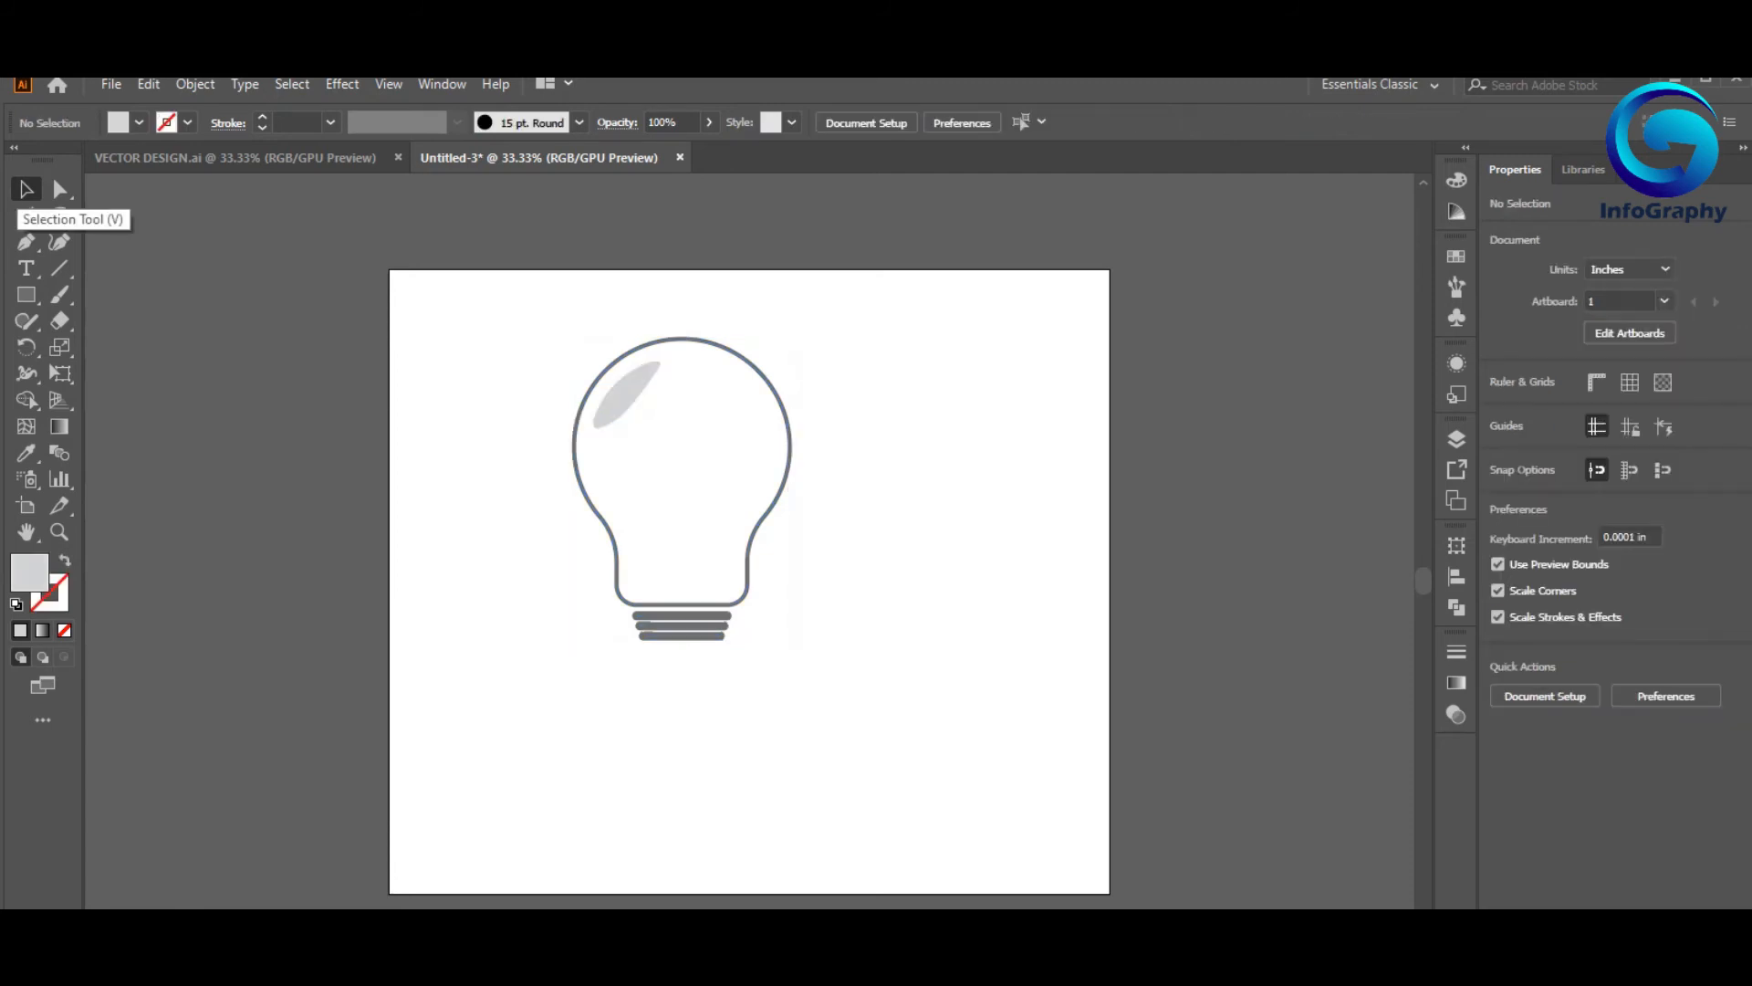
{"action": "left_click_drag", "start_coordinate": [536, 320], "coordinate": [931, 747]}
{"action": "right_click", "coordinate": [673, 513]}
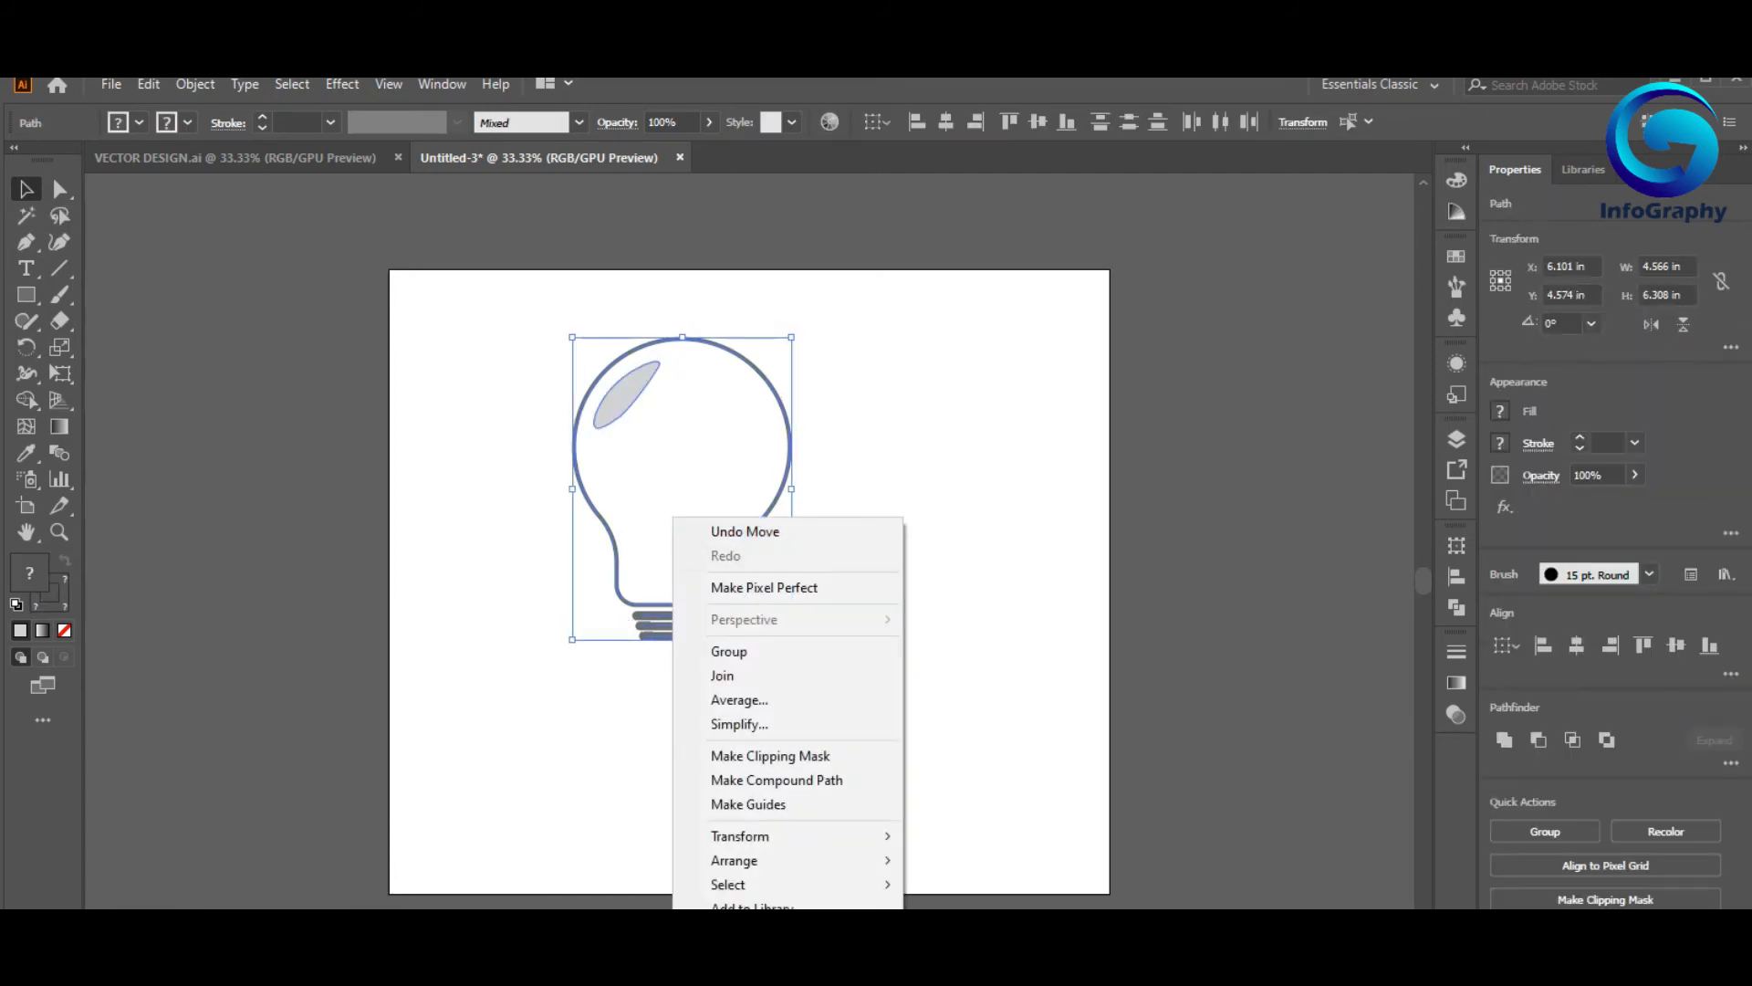
{"action": "left_click", "coordinate": [730, 650]}
{"action": "key", "text": "ctrl+shift+a"}
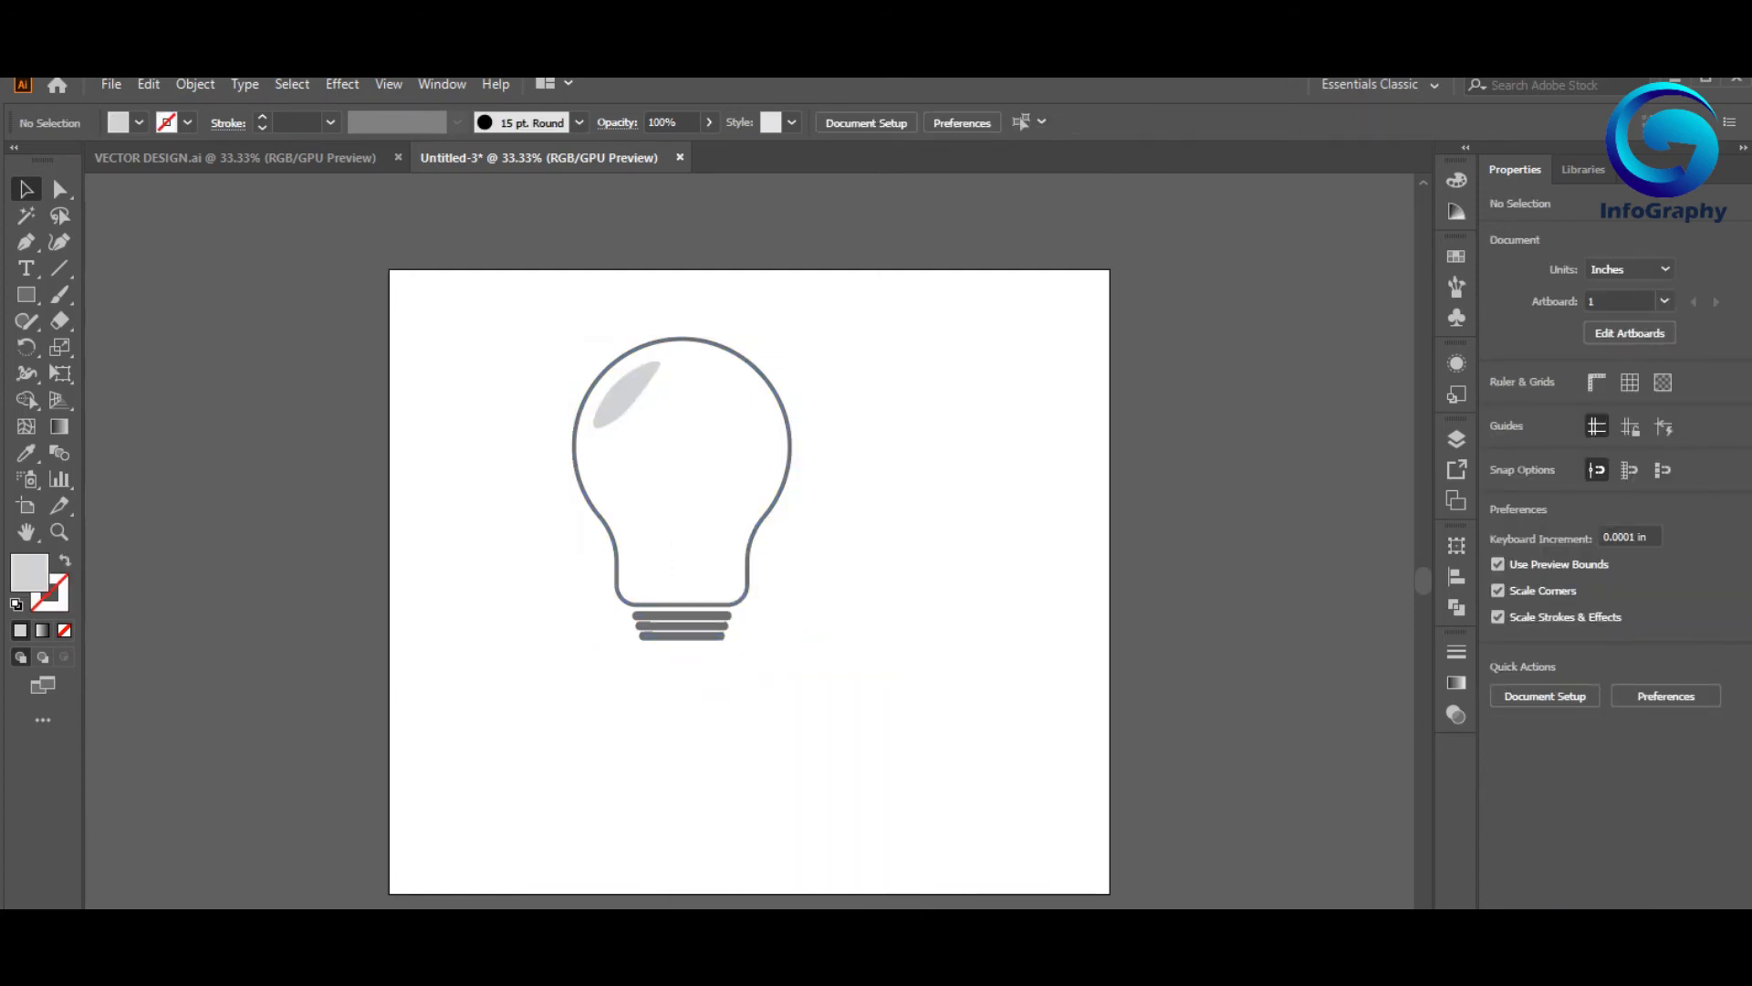
- Scale the bulb group down to about 1.79 by 2.48 in and place a duplicate to the right of it
{"action": "key", "text": "ctrl+a"}
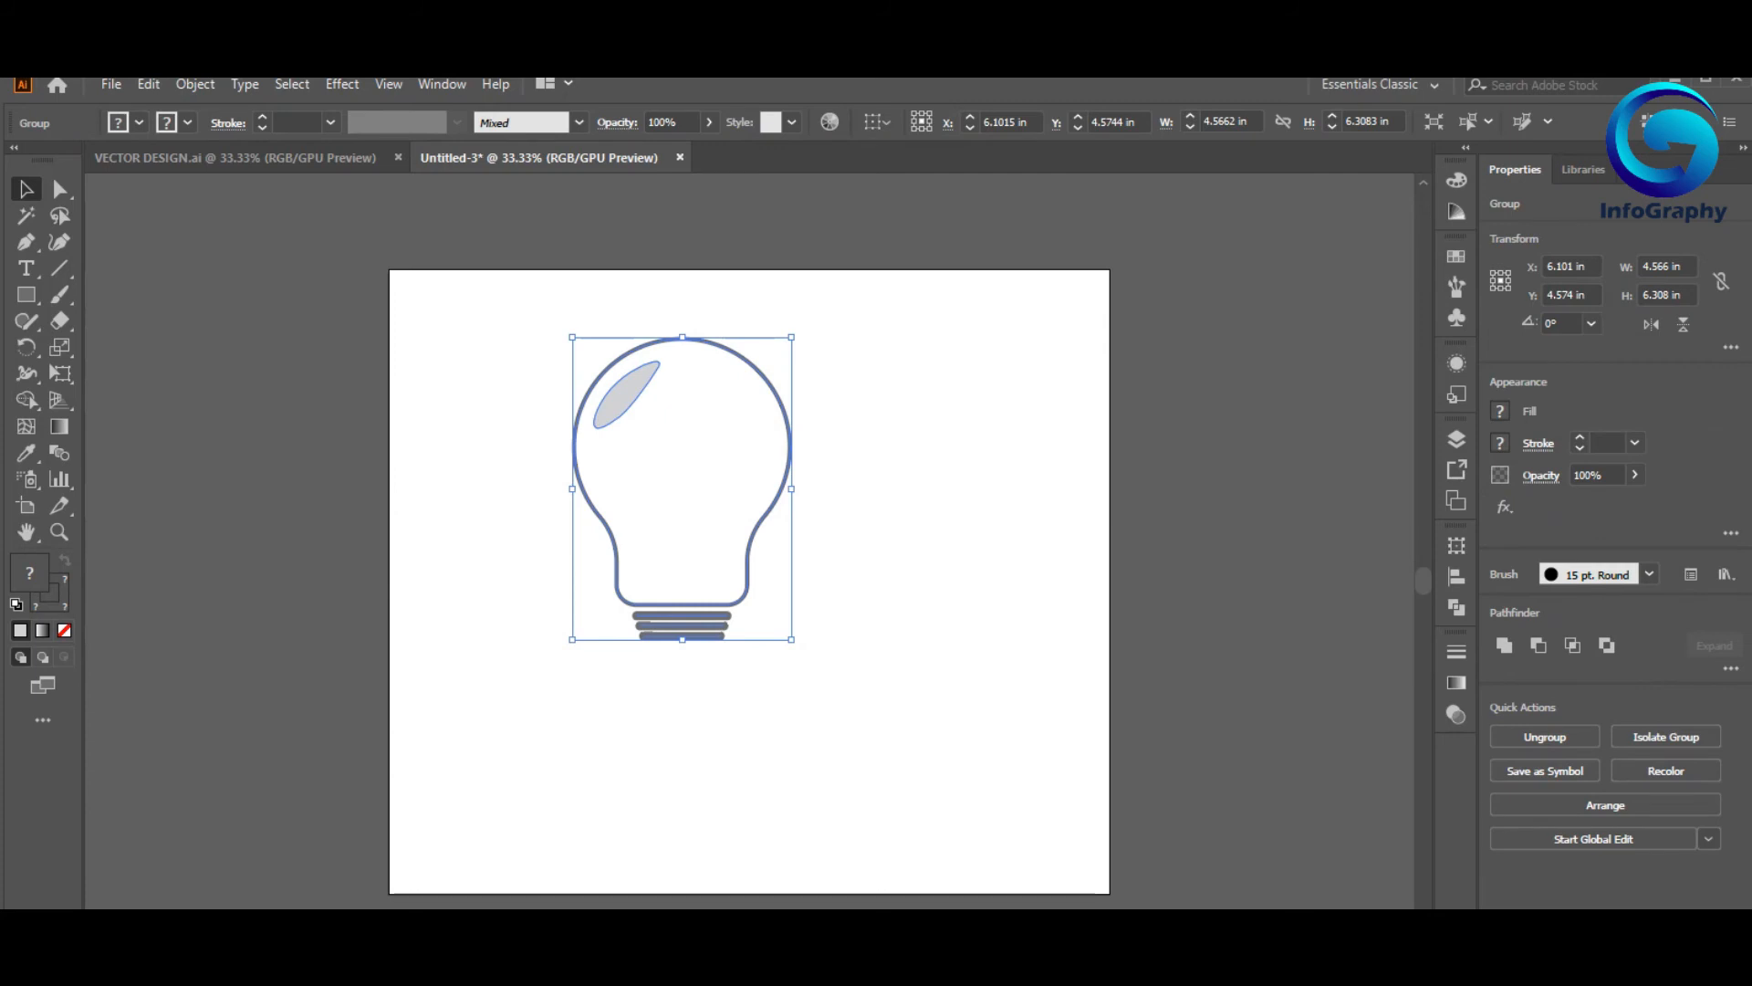
{"action": "left_click_drag", "start_coordinate": [791, 639], "coordinate": [659, 455]}
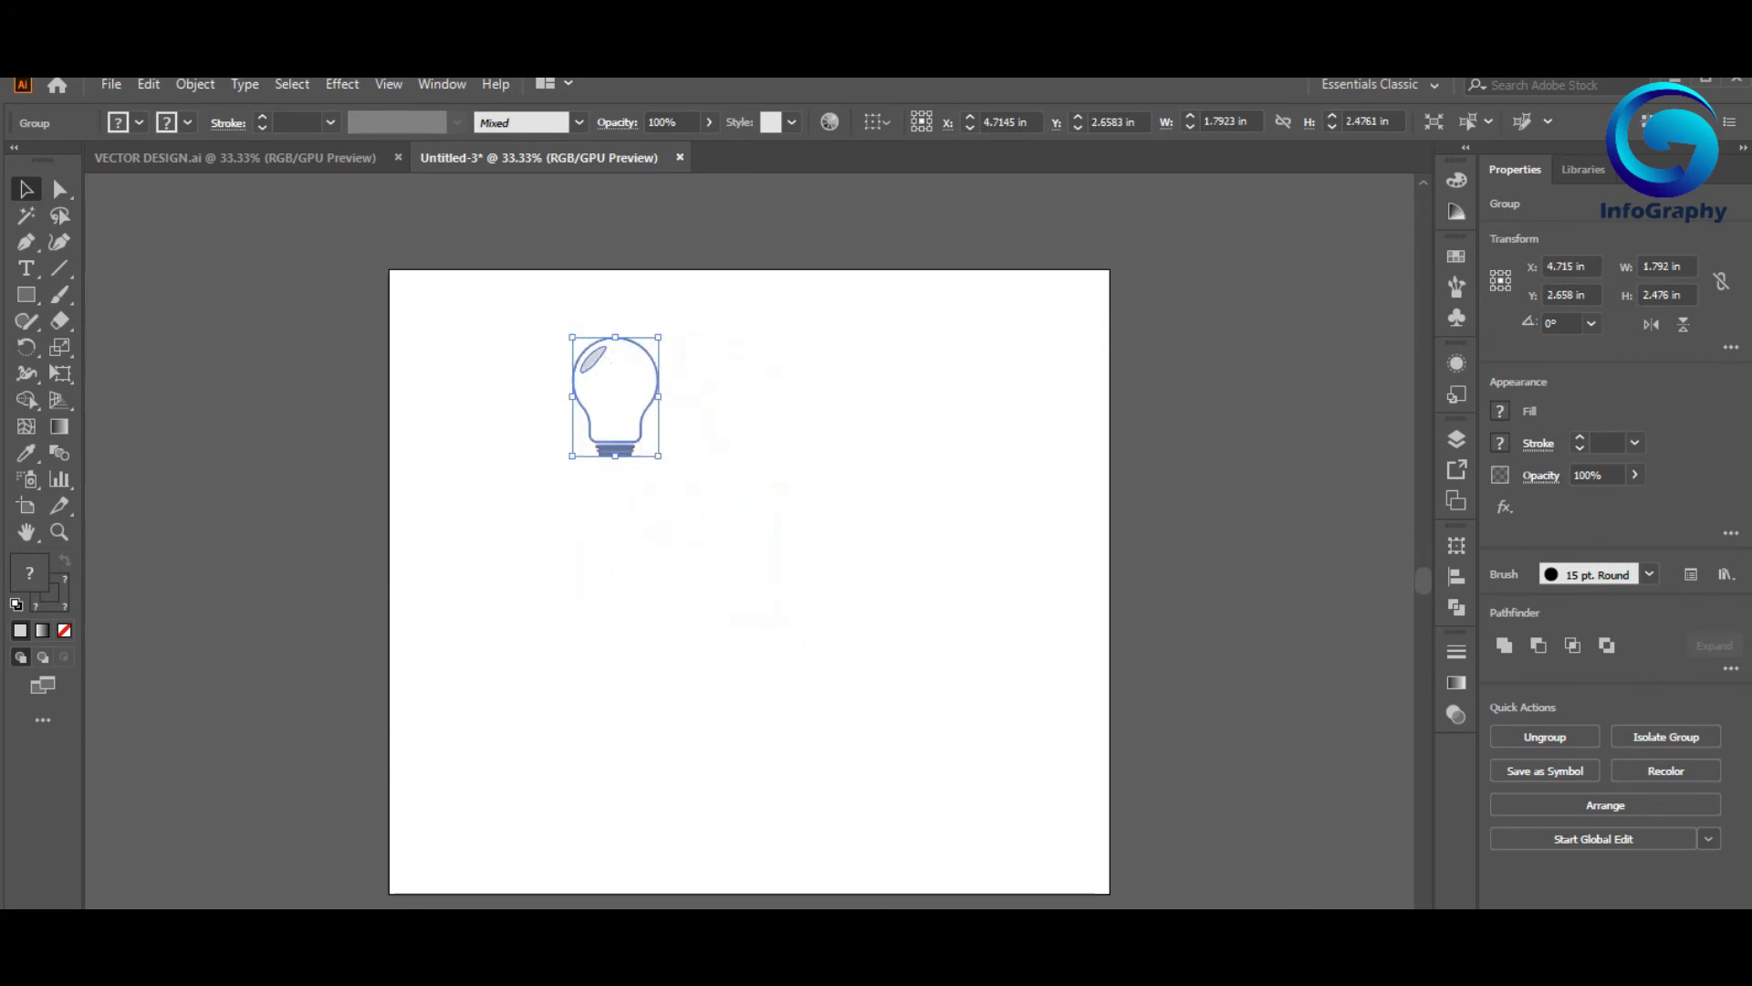
{"action": "left_click_drag", "start_coordinate": [627, 393], "coordinate": [728, 390]}
{"action": "key", "text": "ctrl+shift+a"}
{"action": "key", "text": "ctrl+a"}
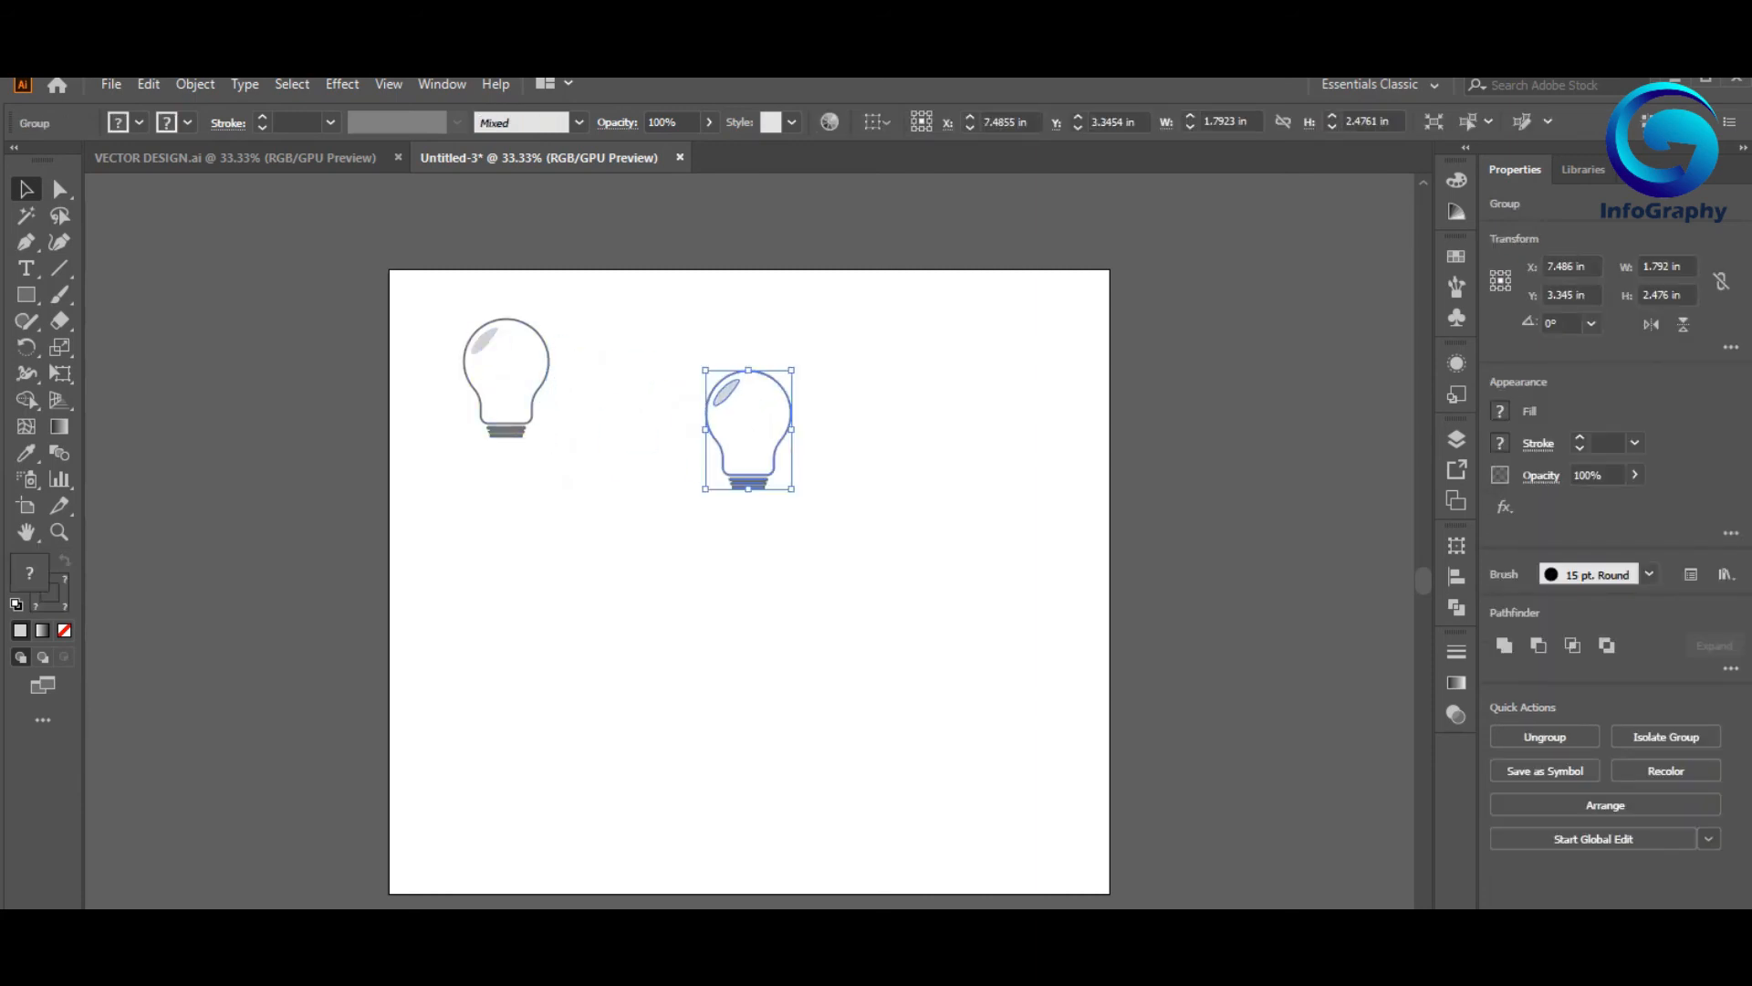
- Enlarge the right-hand bulb copy proportionally to about 5.34 by 7.38 in
{"action": "mouse_move", "coordinate": [793, 488]}
{"action": "left_mouse_down"}
{"action": "mouse_move", "coordinate": [1024, 808]}
{"action": "mouse_move", "coordinate": [762, 442]}
{"action": "mouse_move", "coordinate": [791, 488]}
{"action": "left_mouse_up"}
{"action": "left_click", "coordinate": [849, 529]}
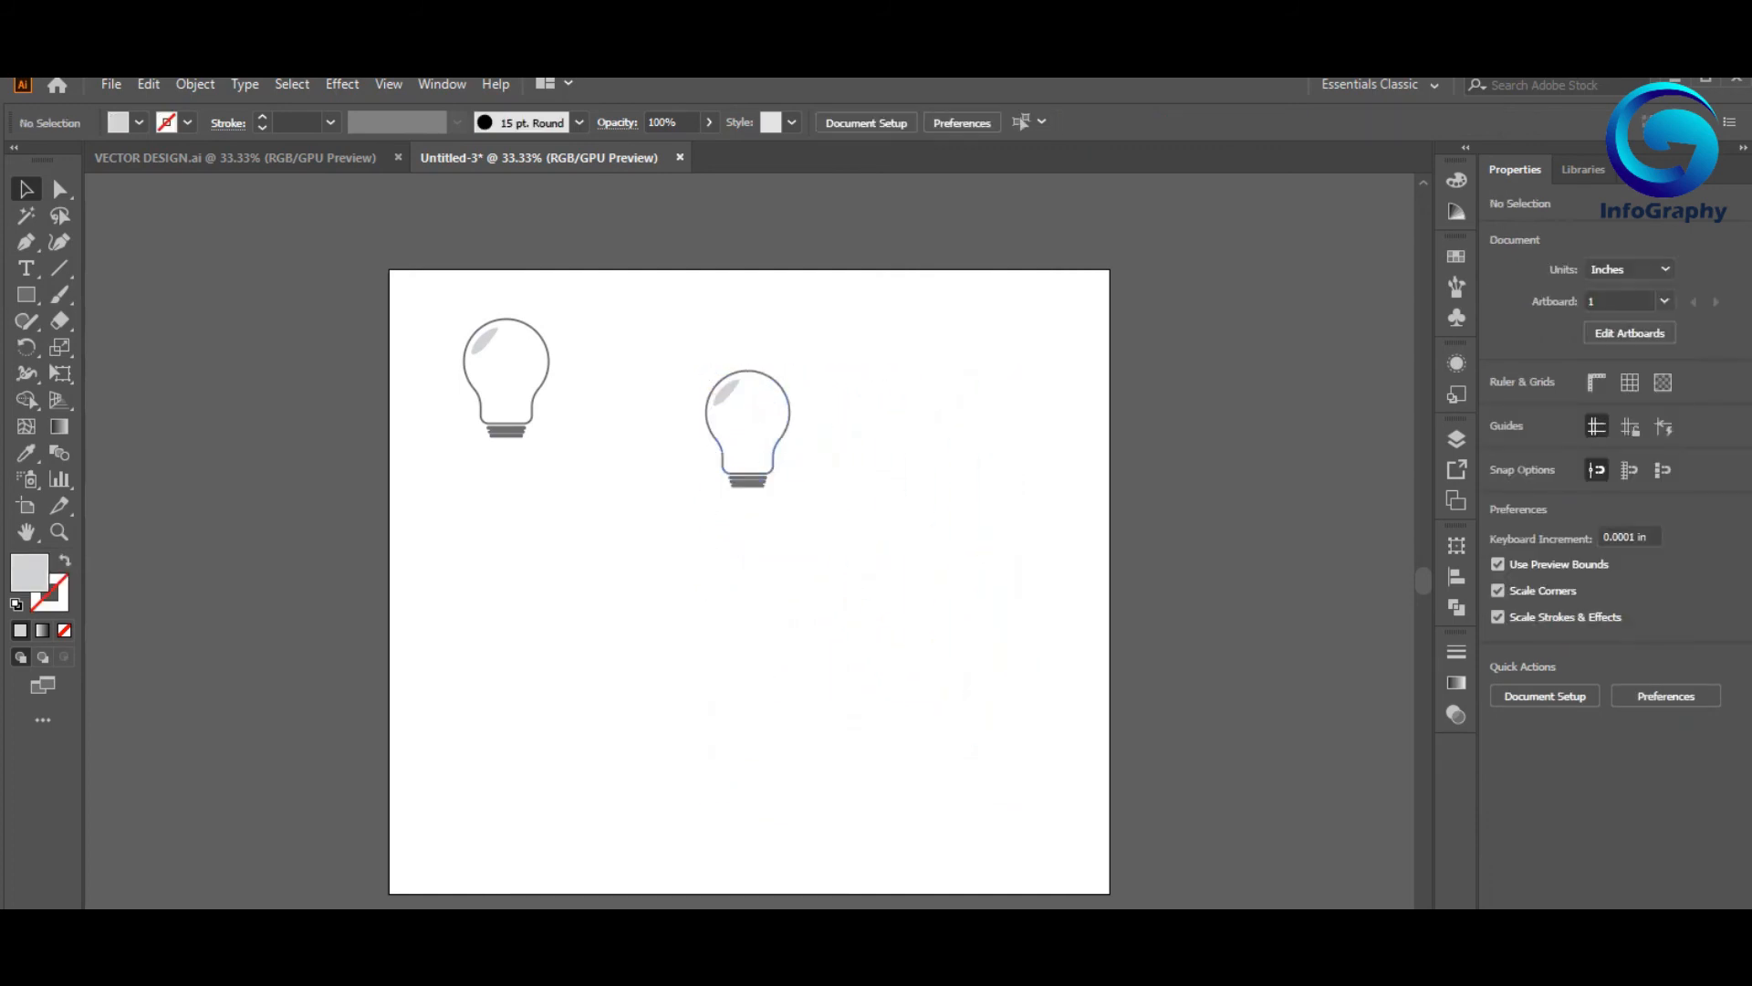
{"action": "left_click_drag", "start_coordinate": [677, 407], "coordinate": [963, 725]}
{"action": "left_click", "coordinate": [1023, 766]}
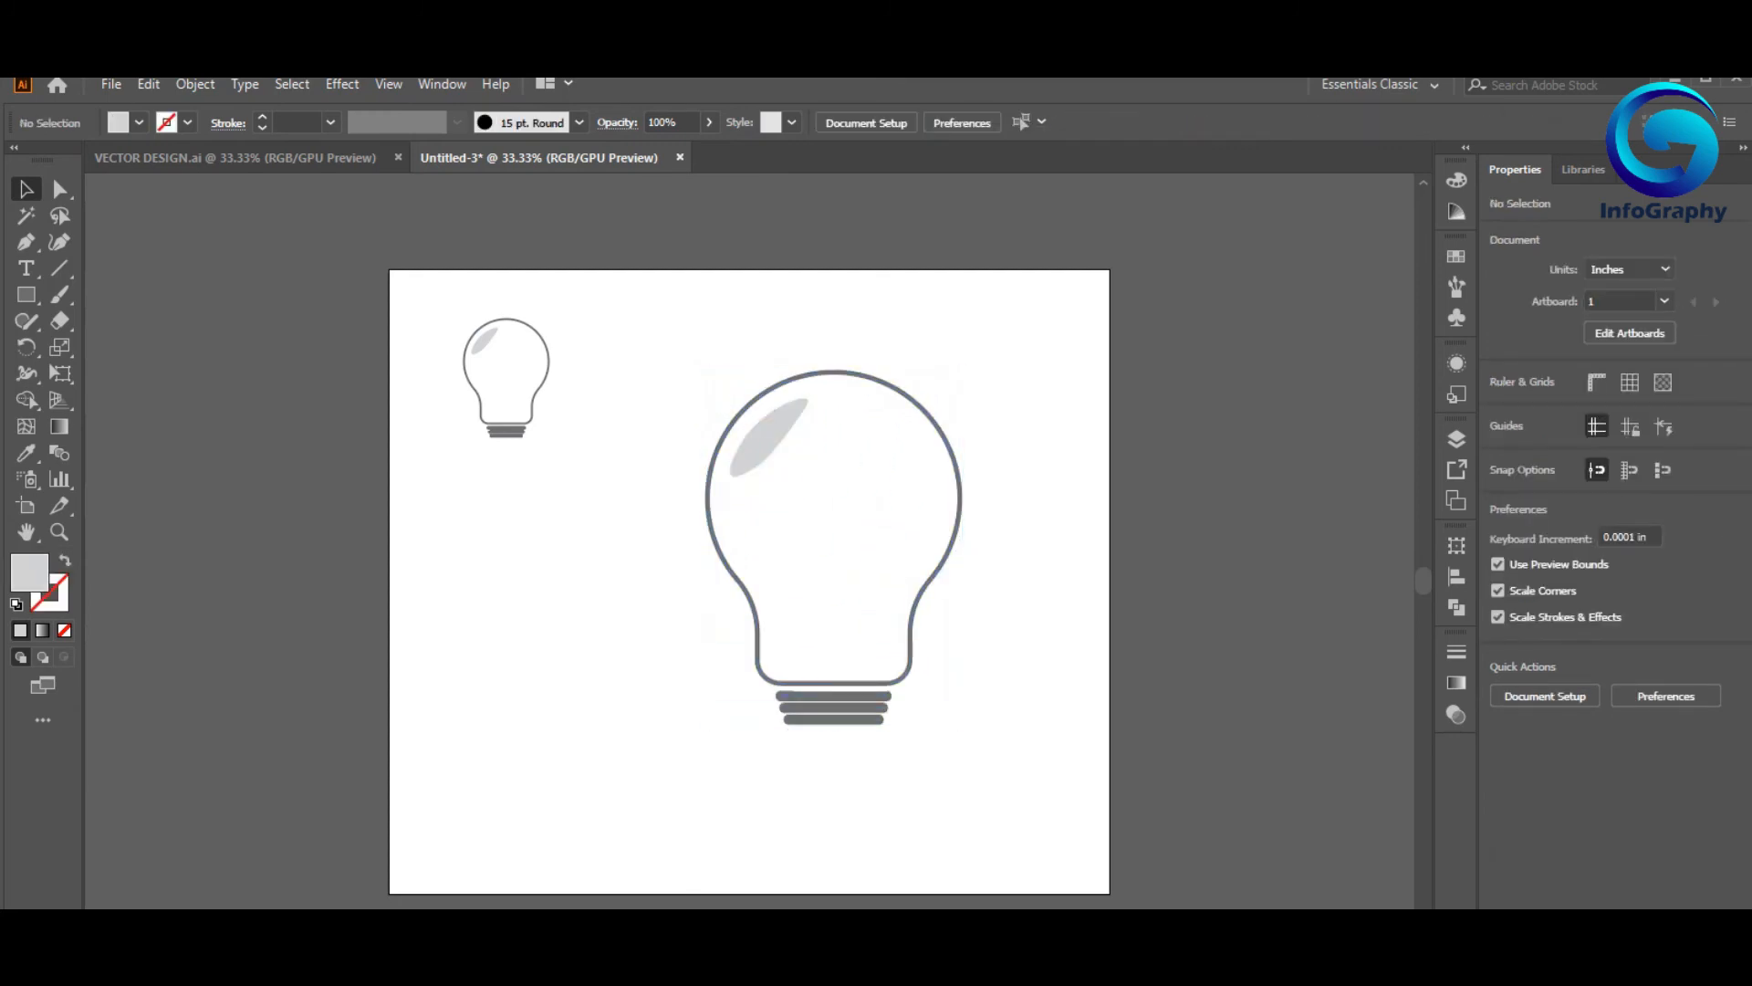
- Ungroup the large bulb and spread its three base lines farther apart, about 0.93 in high overall
{"action": "left_click", "coordinate": [821, 712]}
{"action": "right_click", "coordinate": [838, 561]}
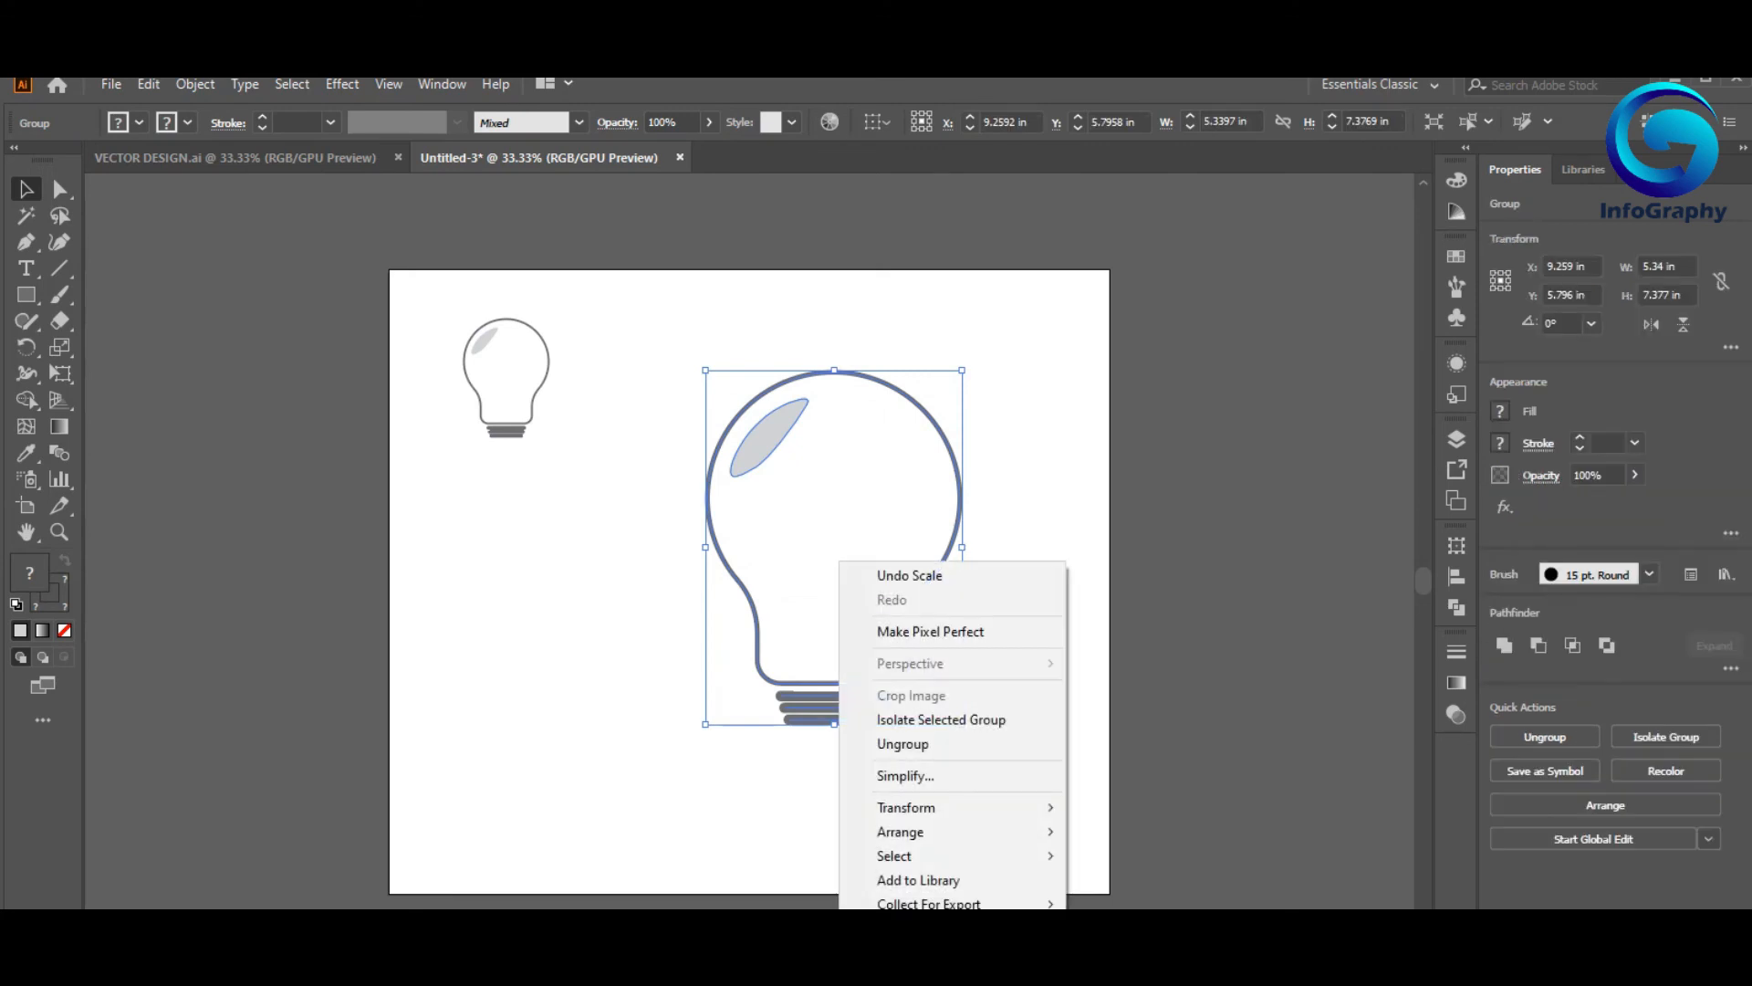
{"action": "mouse_move", "coordinate": [913, 807]}
{"action": "left_click", "coordinate": [903, 744]}
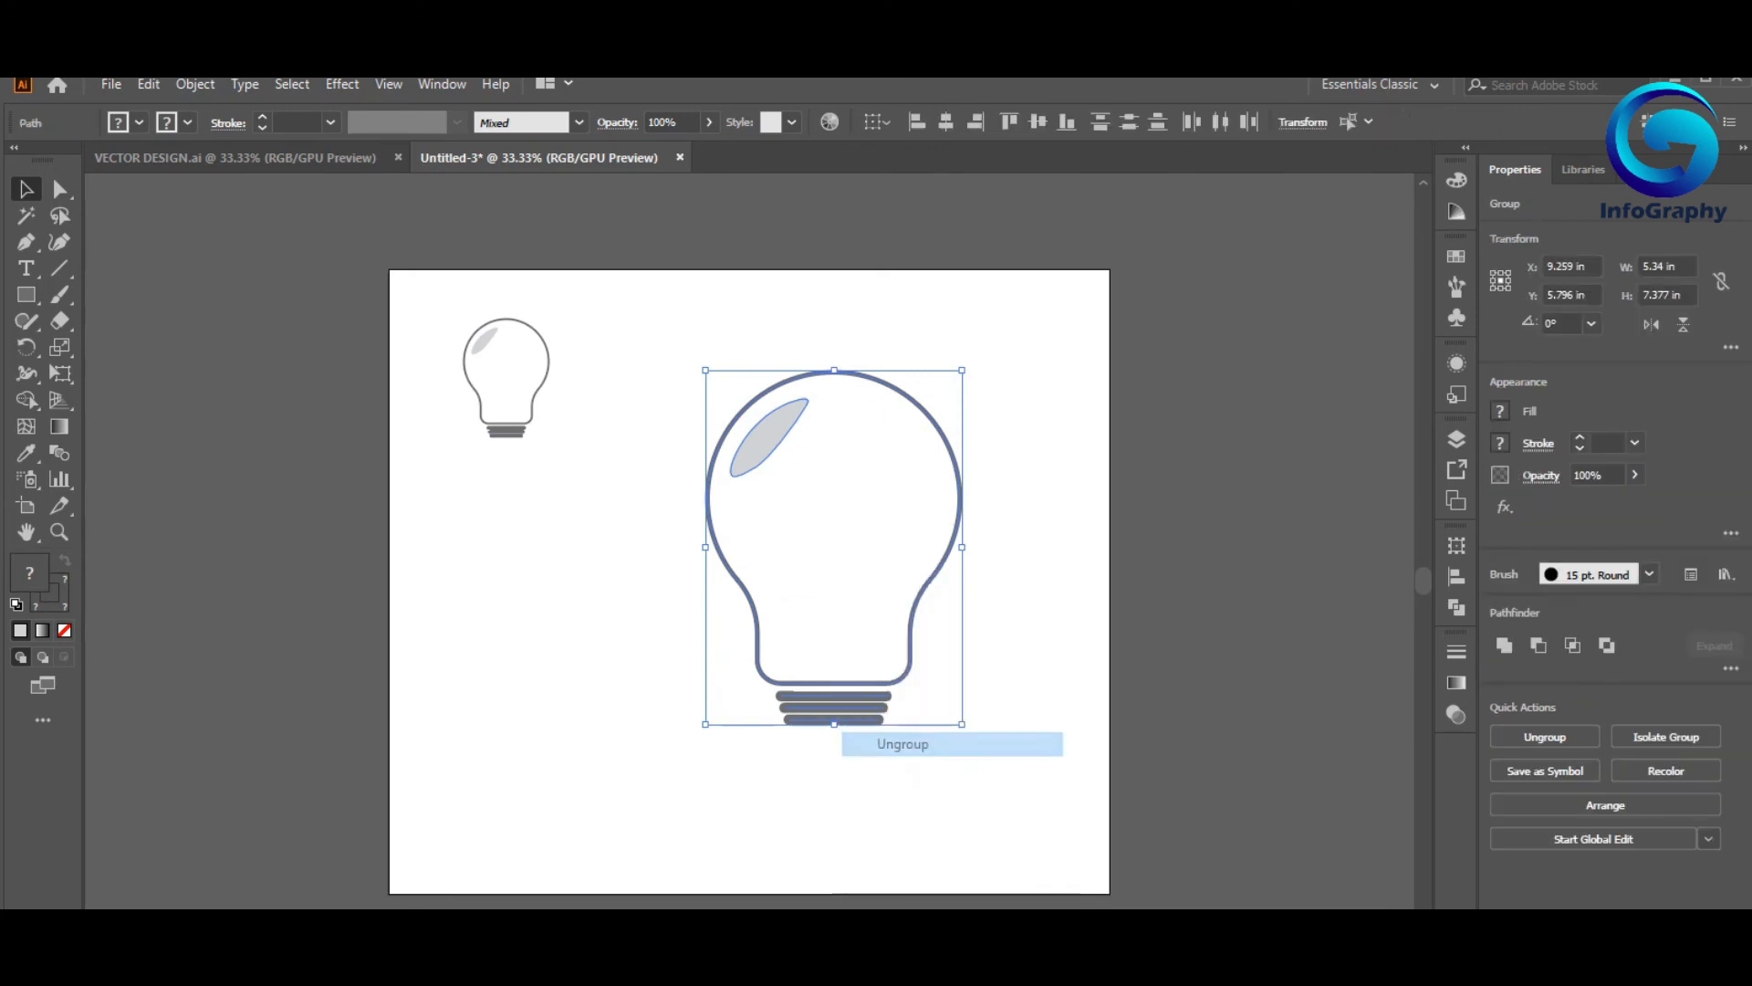
{"action": "left_click", "coordinate": [973, 766]}
{"action": "mouse_move", "coordinate": [765, 747]}
{"action": "left_mouse_down"}
{"action": "mouse_move", "coordinate": [863, 698]}
{"action": "mouse_move", "coordinate": [834, 737]}
{"action": "left_mouse_up"}
{"action": "key", "text": "ctrl+shift+a"}
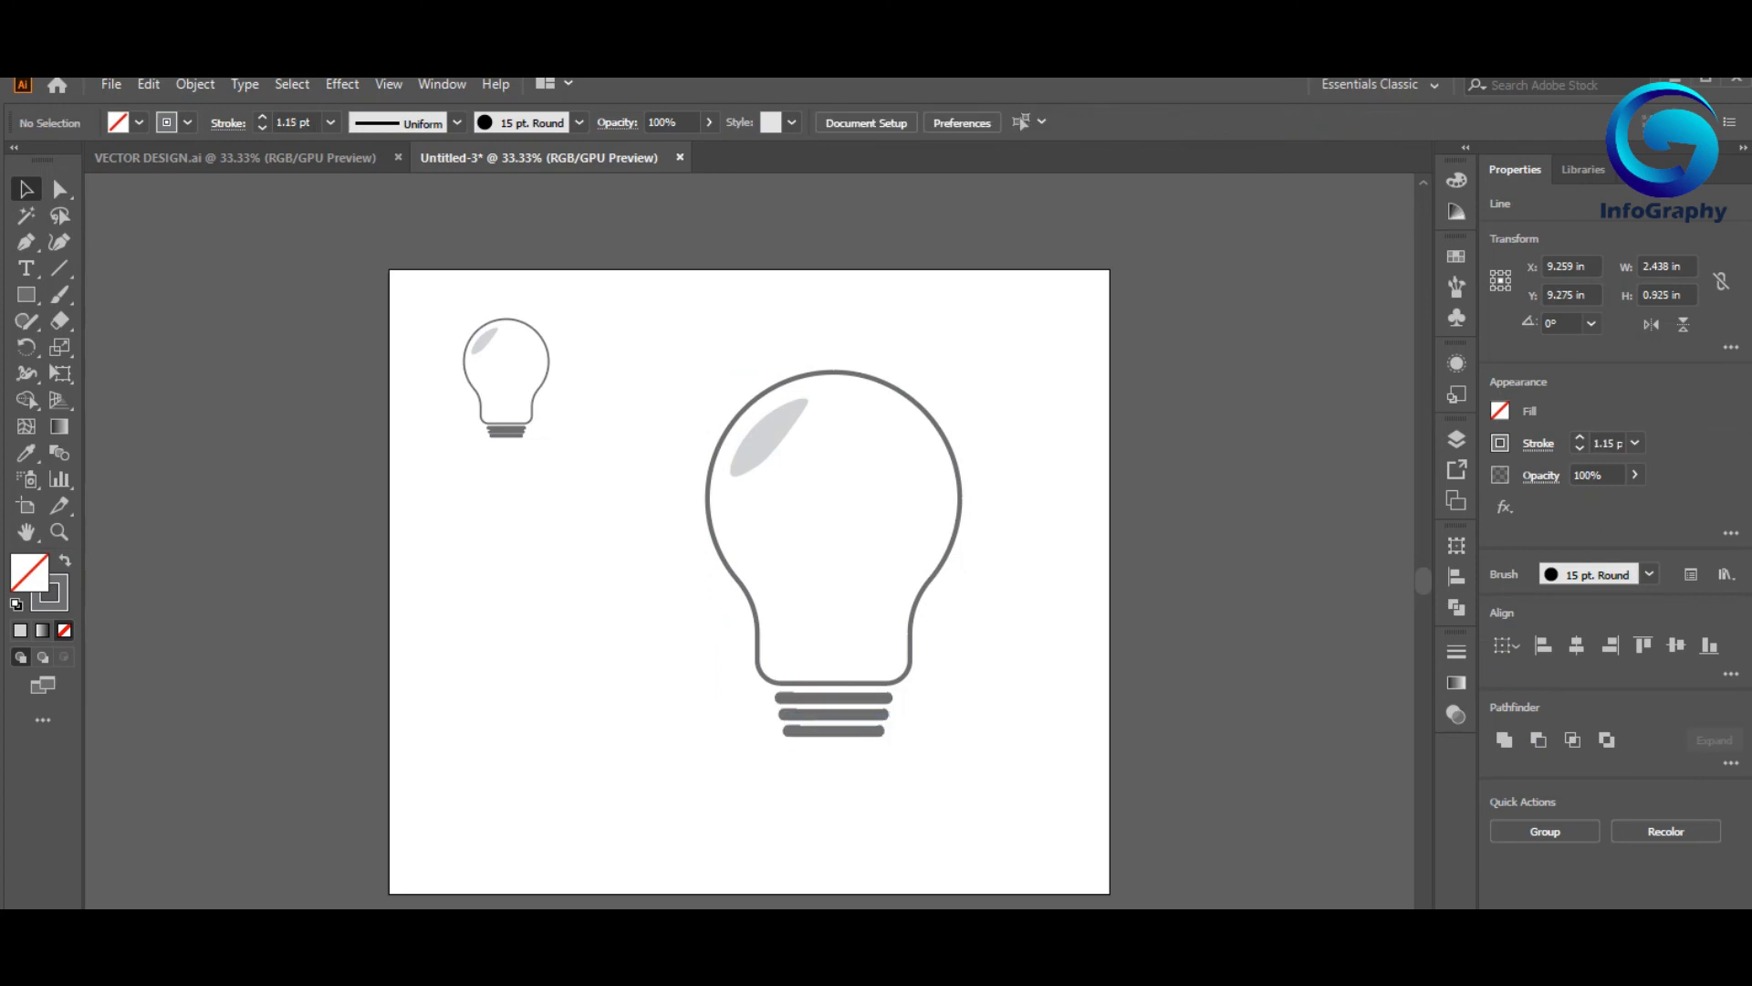
- Delete the small bulb and group all parts of the large bulb again
{"action": "left_click_drag", "start_coordinate": [631, 458], "coordinate": [435, 315]}
{"action": "key", "text": "Delete"}
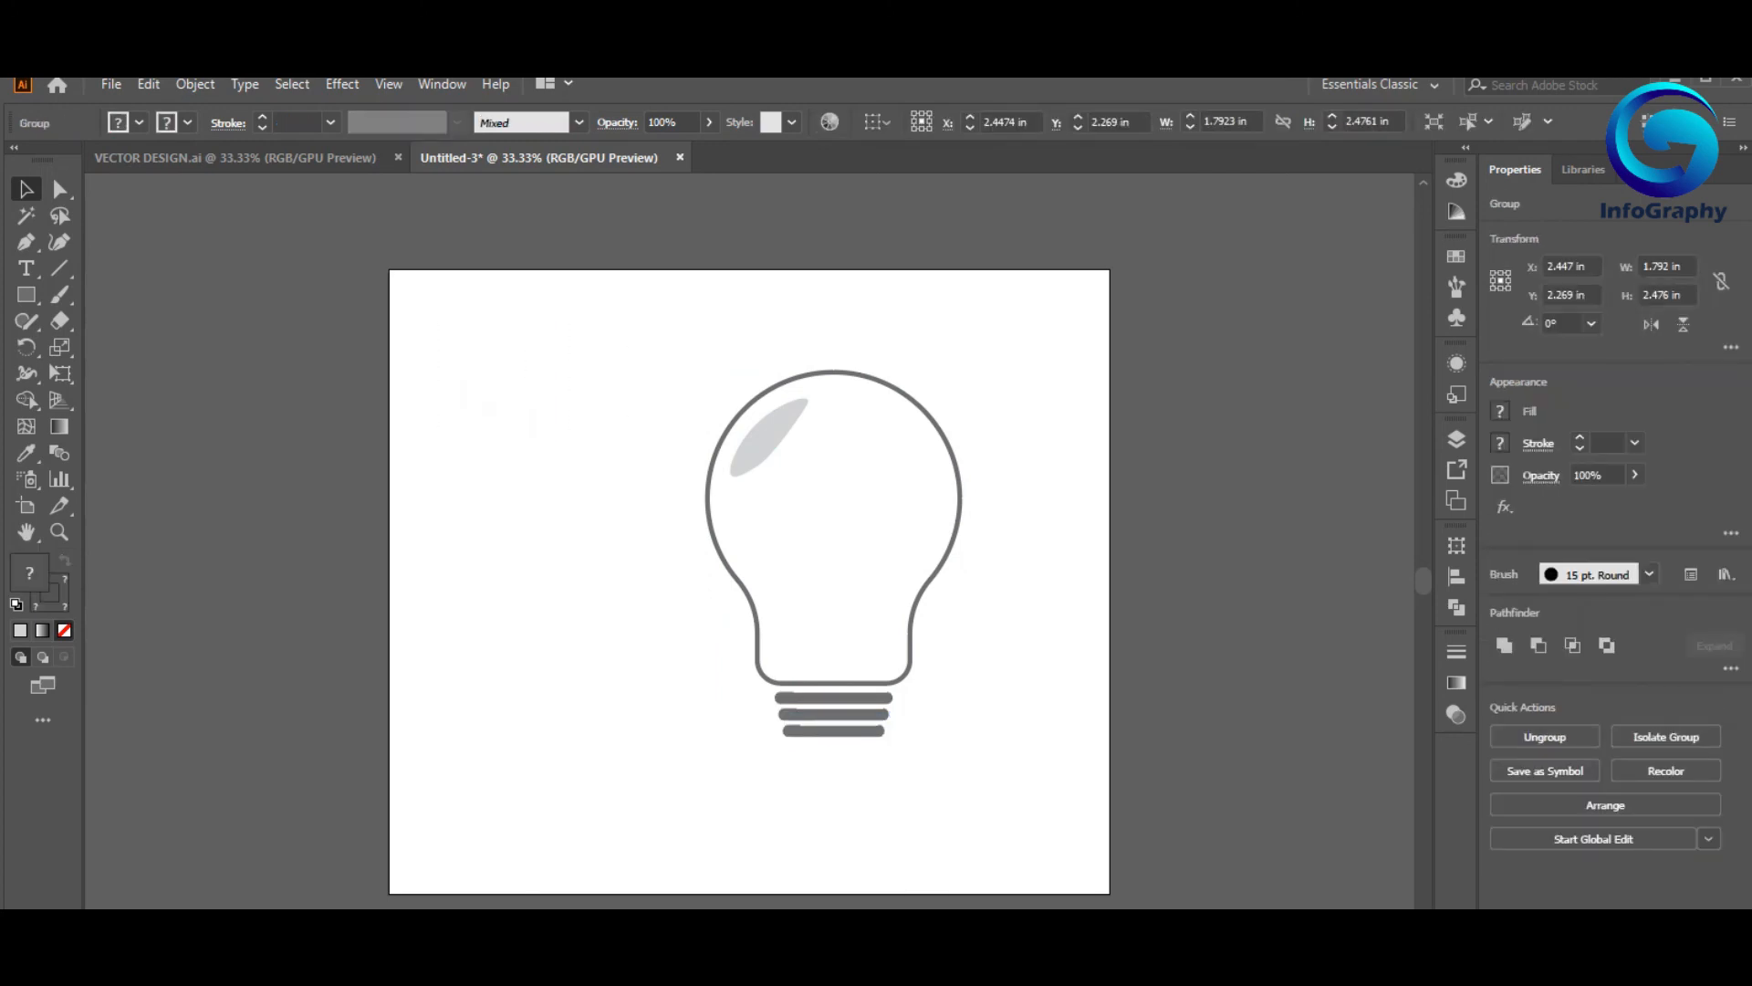
{"action": "left_click_drag", "start_coordinate": [684, 375], "coordinate": [1107, 726]}
{"action": "left_click", "coordinate": [658, 379]}
{"action": "left_click_drag", "start_coordinate": [657, 378], "coordinate": [1013, 899]}
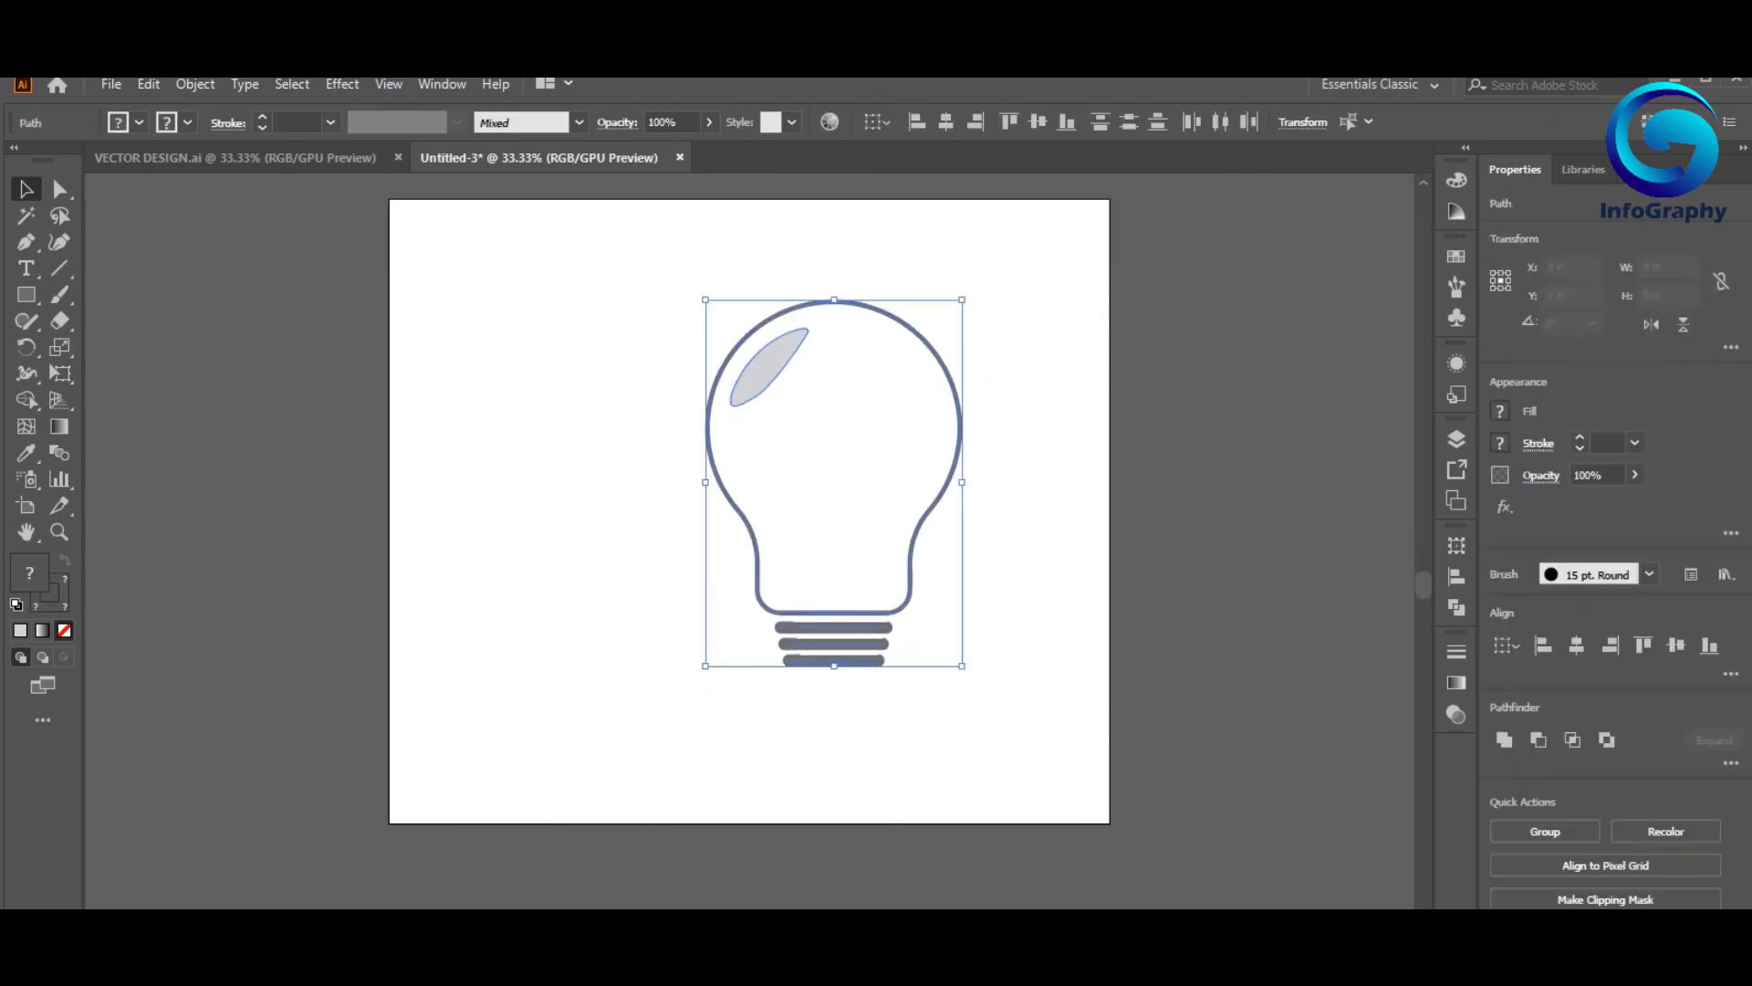
{"action": "right_click", "coordinate": [745, 484]}
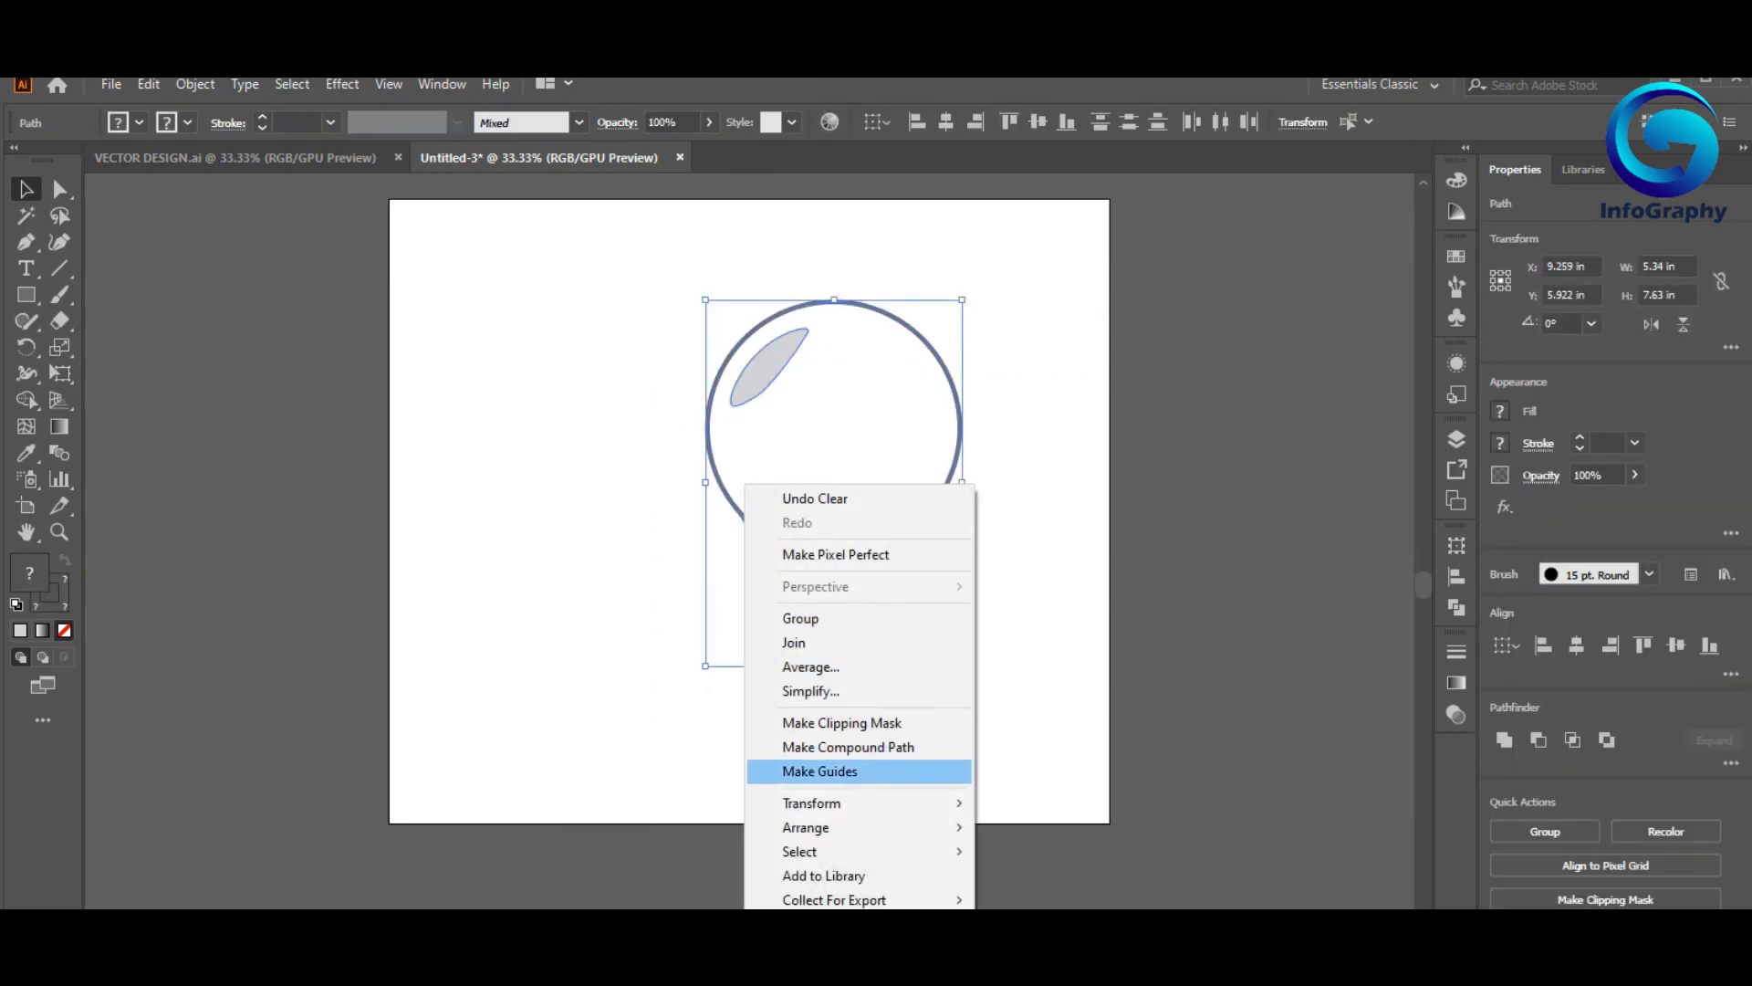
{"action": "left_click", "coordinate": [801, 618]}
{"action": "key", "text": "ctrl+shift+a"}
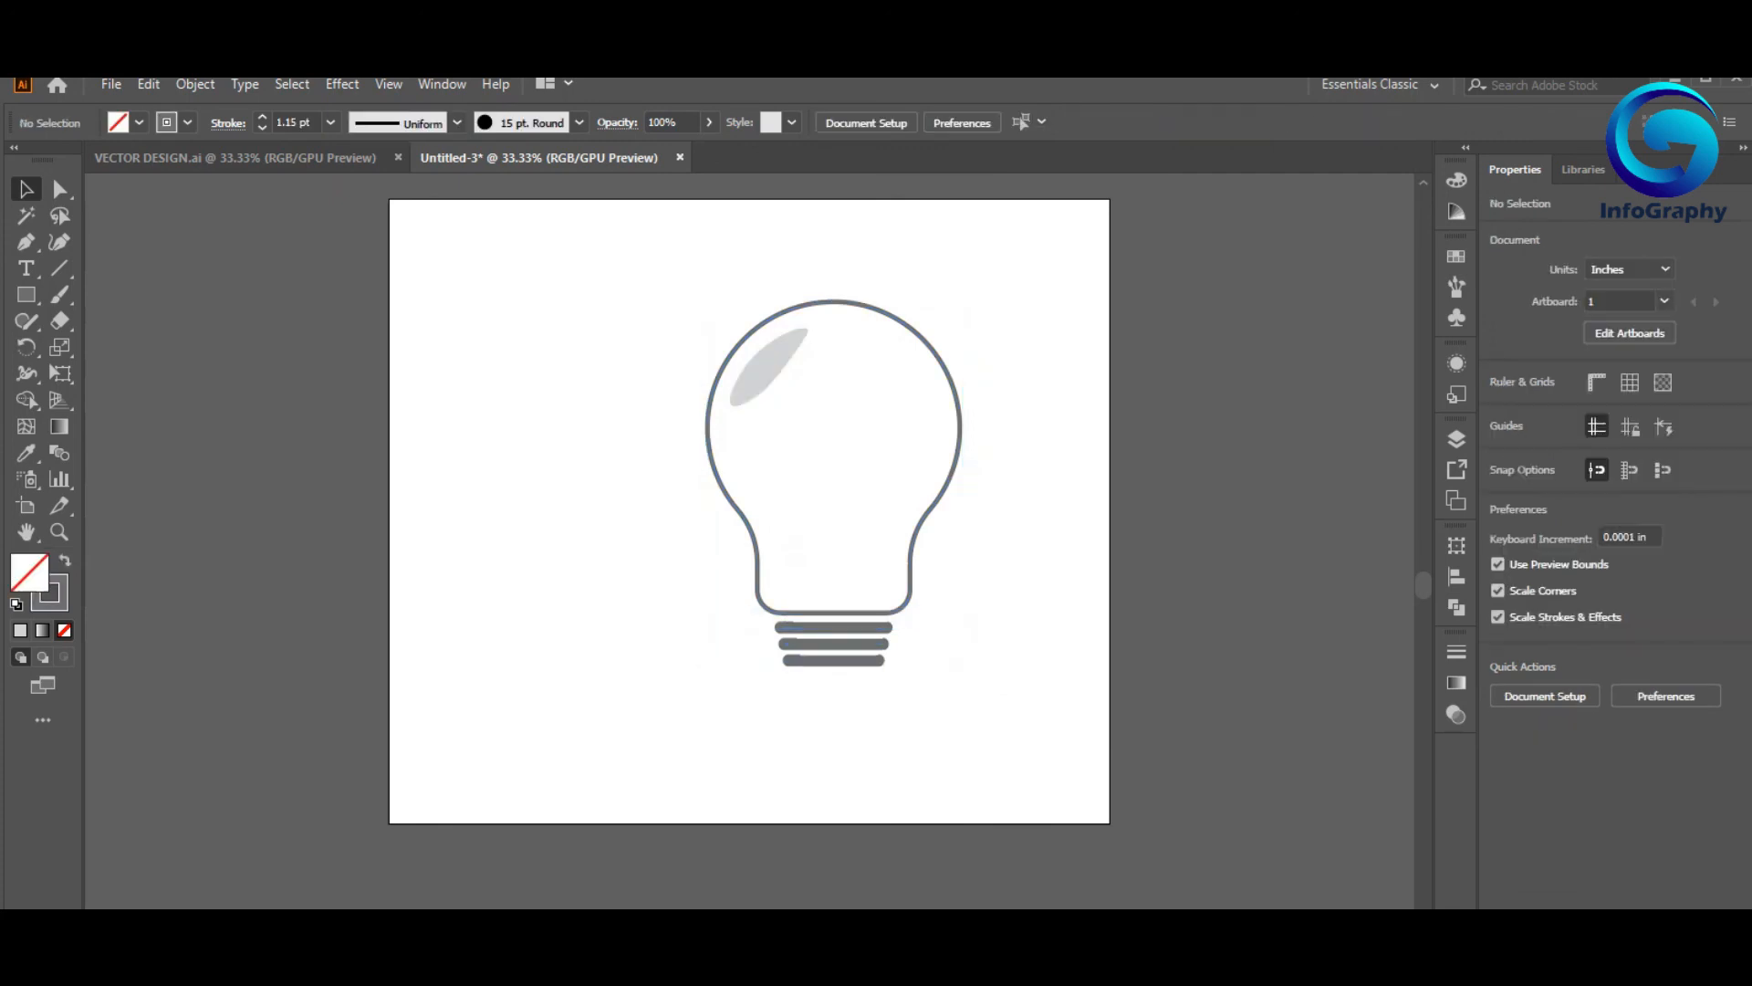
- Scale the regrouped bulb down to about 1.3 by 1.86 in and place an enlarged copy to the right of it
{"action": "key", "text": "ctrl+a"}
{"action": "left_click_drag", "start_coordinate": [962, 667], "coordinate": [768, 389]}
{"action": "left_click", "coordinate": [845, 447]}
{"action": "key", "text": "ctrl+a"}
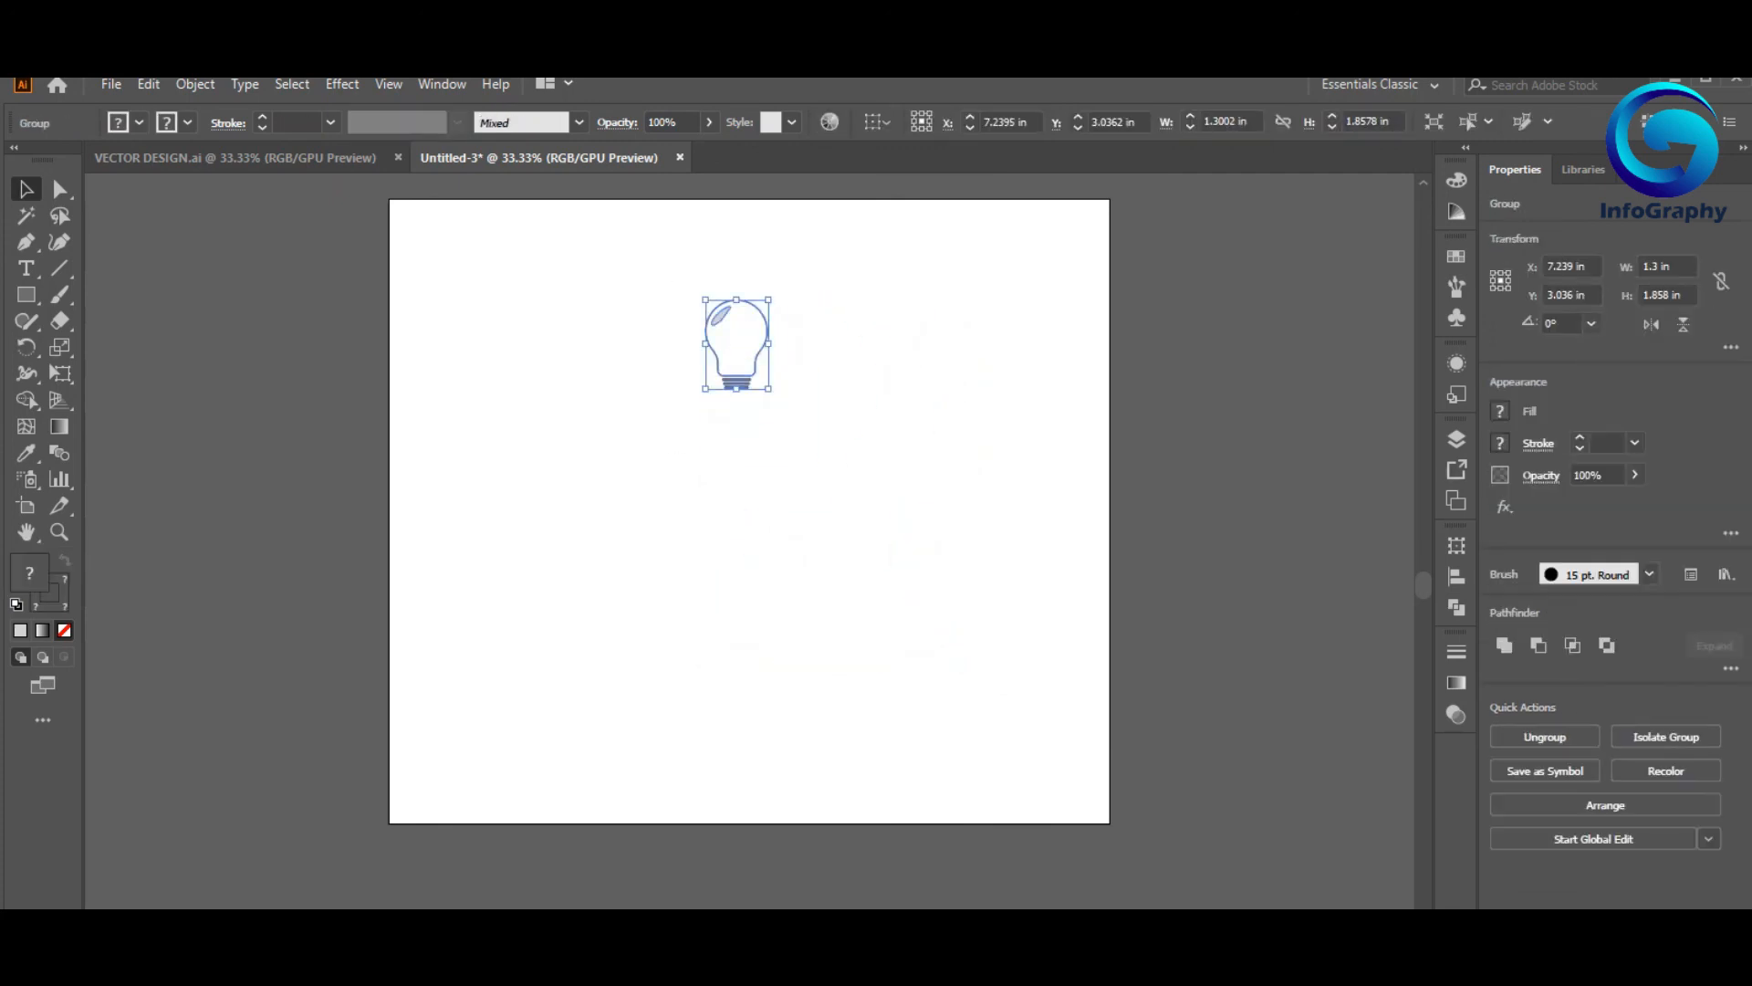
{"action": "left_click_drag", "start_coordinate": [851, 372], "coordinate": [1049, 593]}
{"action": "key", "text": "ctrl+shift+a"}
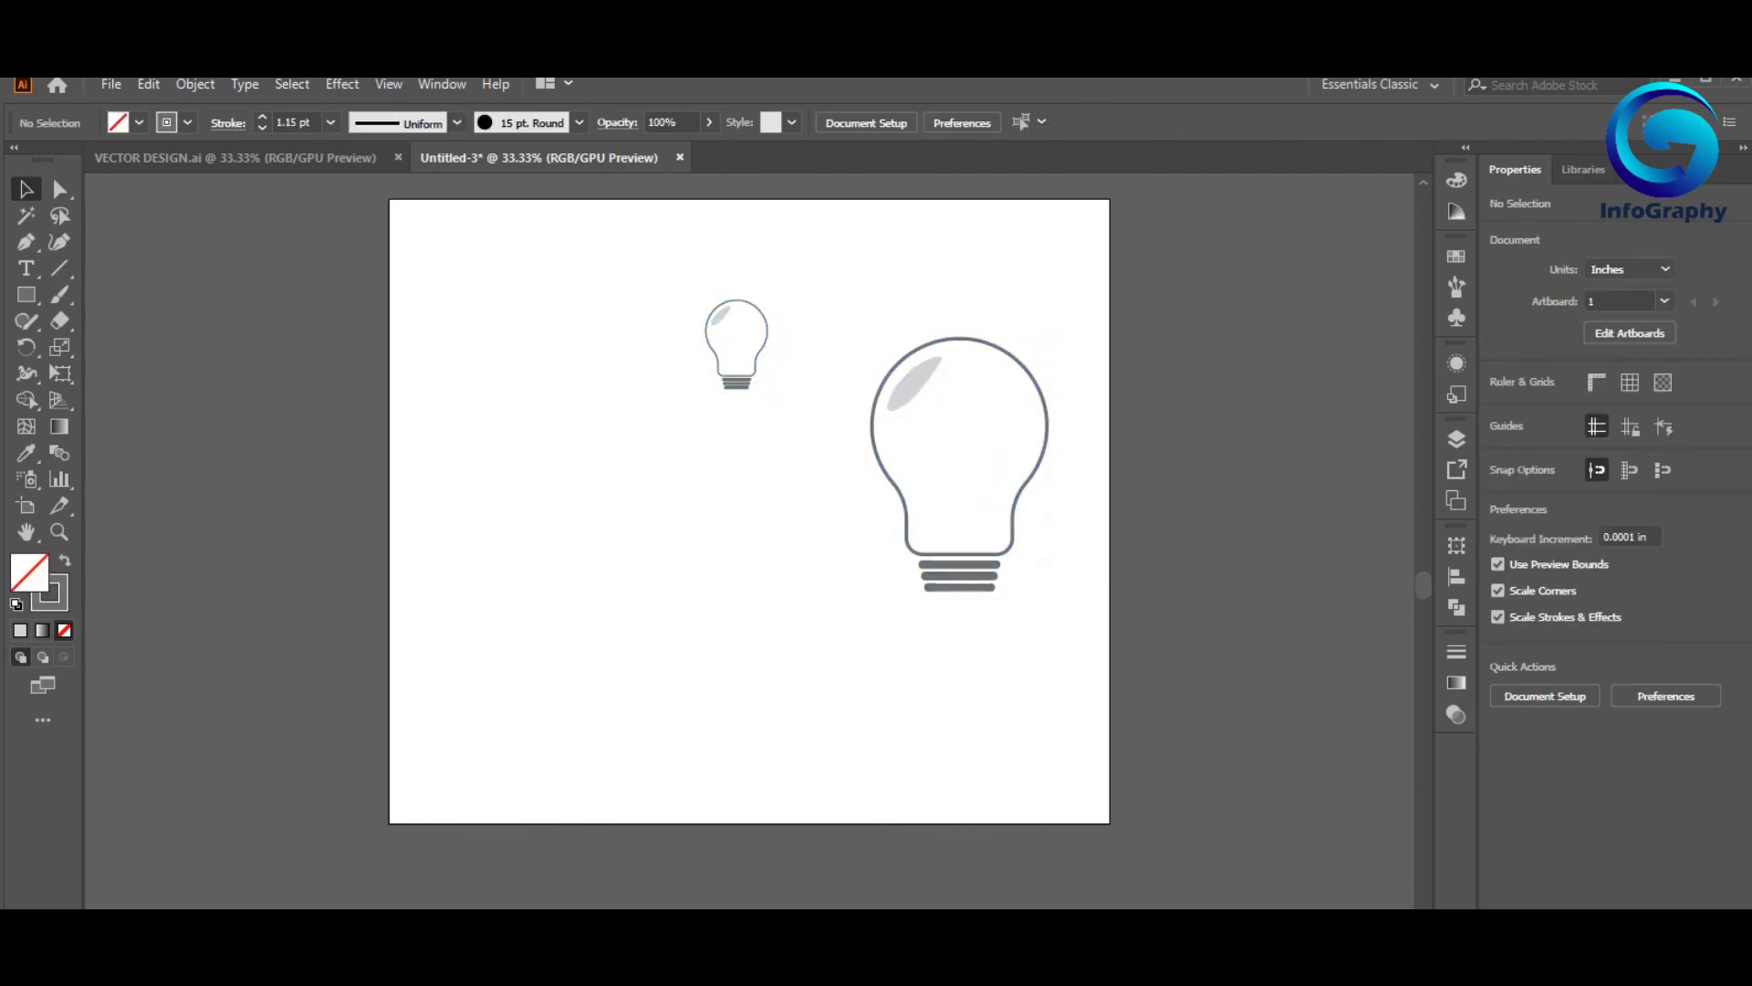